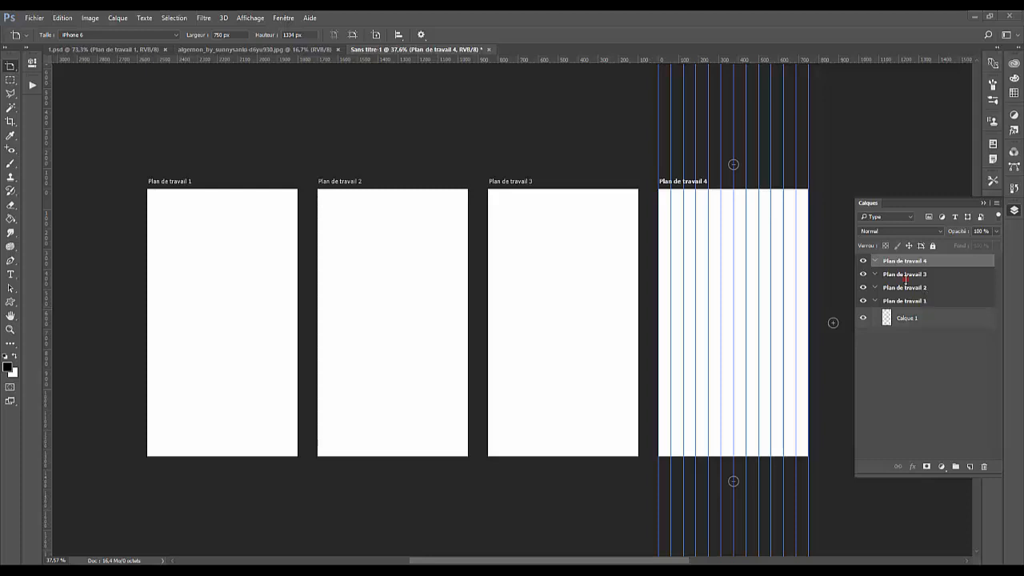
Select artboards Plan de travail 1 to 4 in turn to examine each one's own guides
click(904, 275)
click(908, 287)
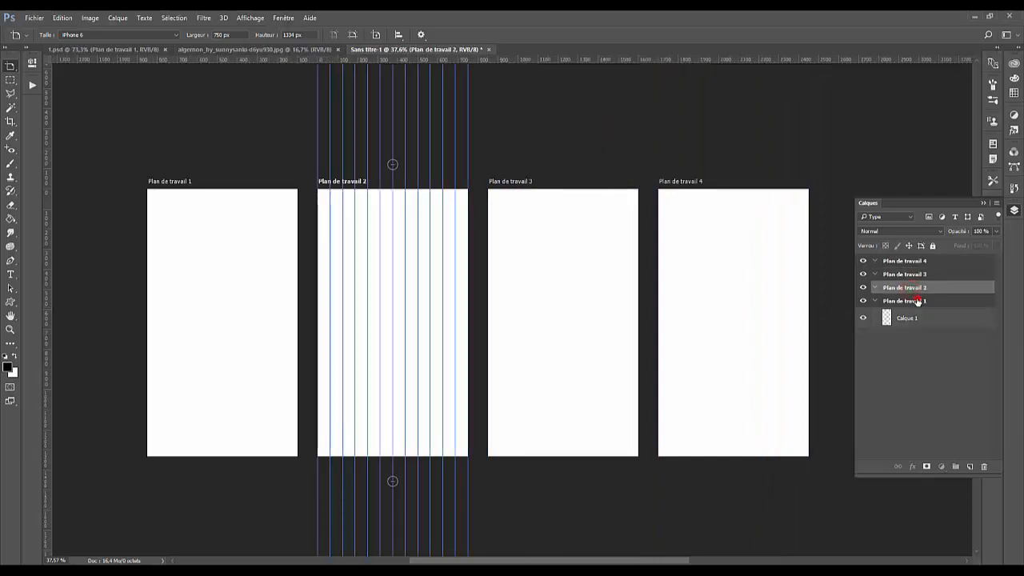
click(914, 300)
click(911, 288)
click(904, 274)
click(902, 260)
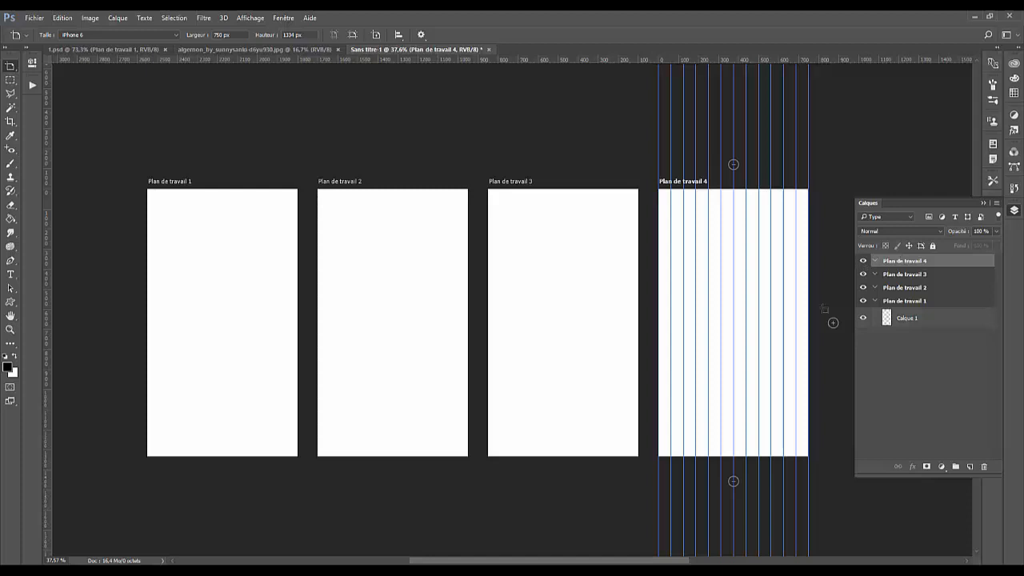
Add two more iPhone 6 artboards in a row after Plan de travail 4
scroll(664, 560, right, 3)
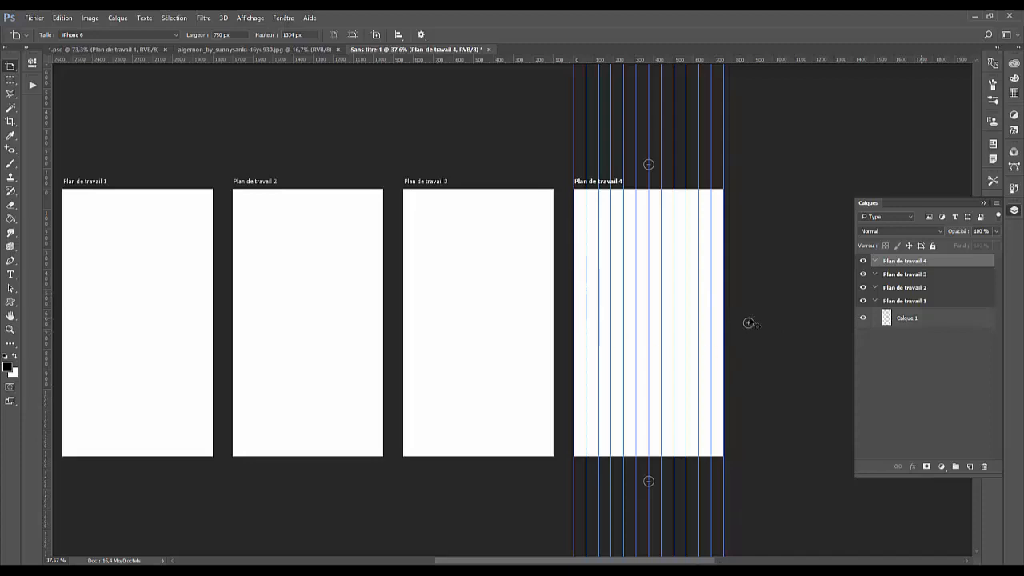
click(749, 322)
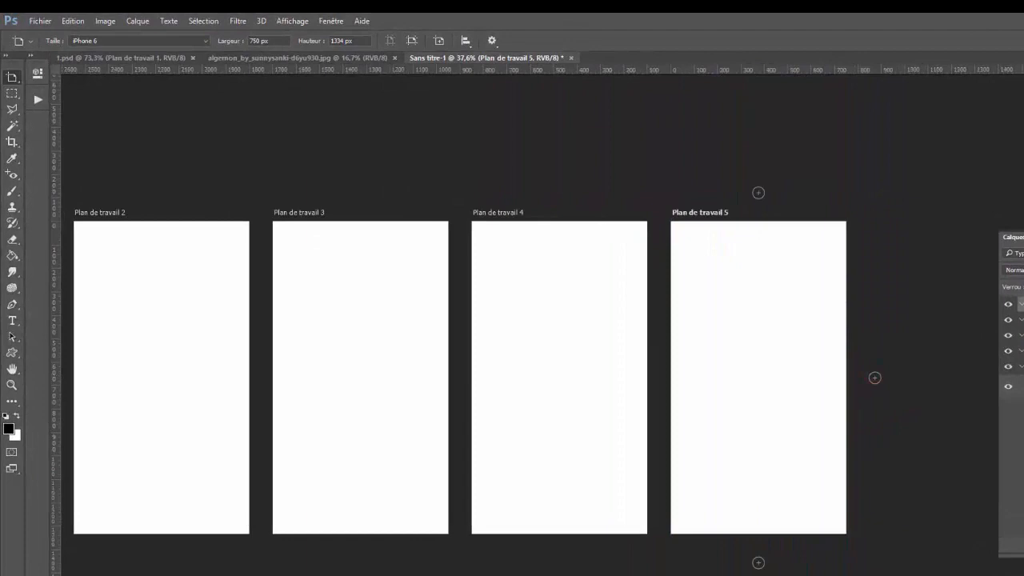
click(875, 377)
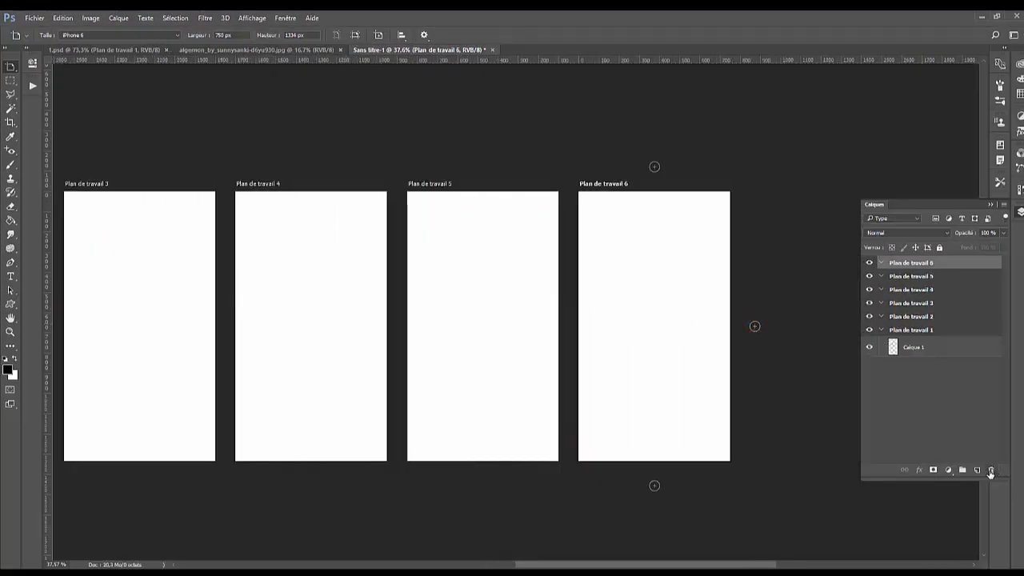
Delete the added artboards Plan de travail 6 and Plan de travail 5
click(991, 470)
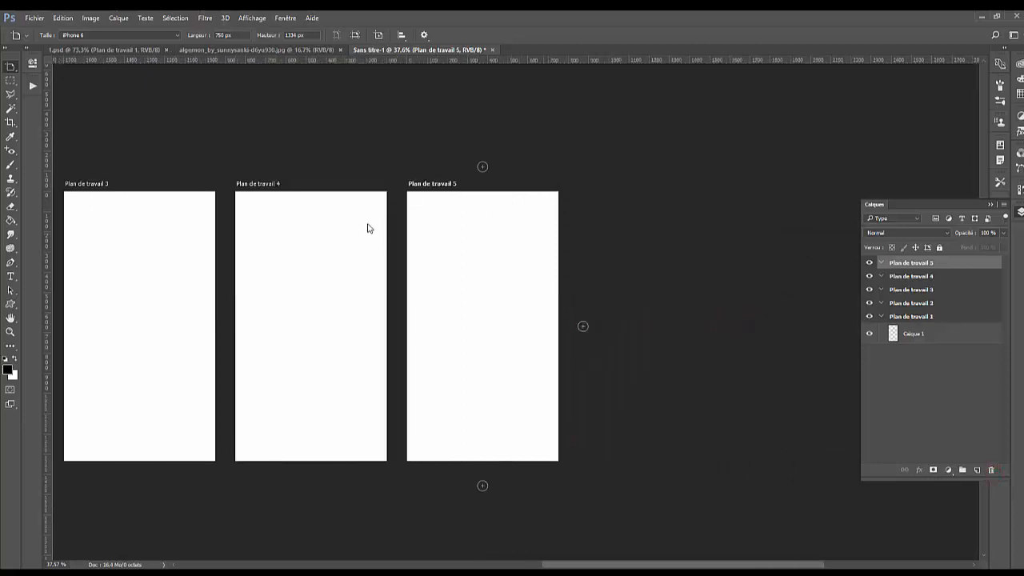
click(247, 19)
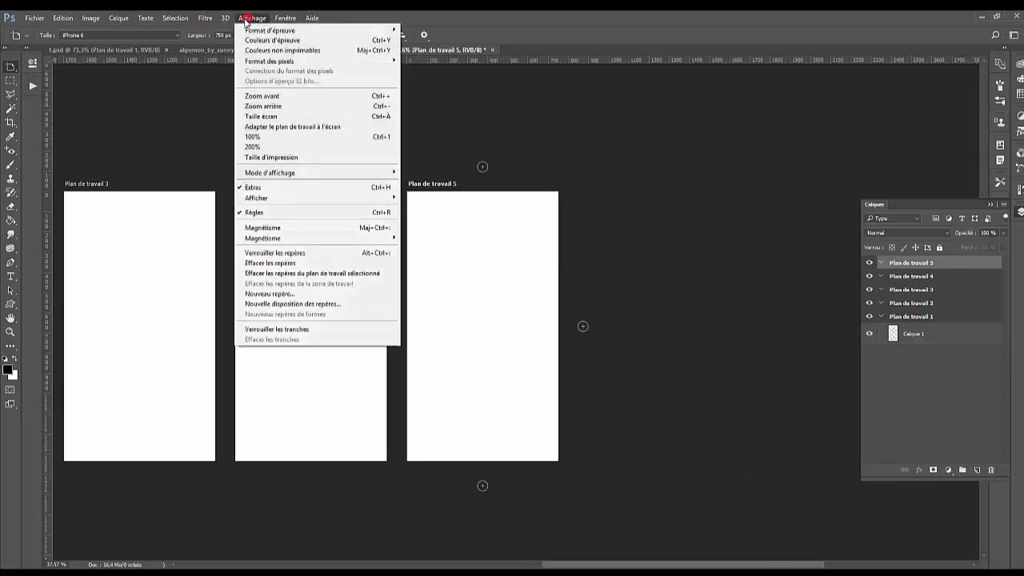
mouse_move(282, 18)
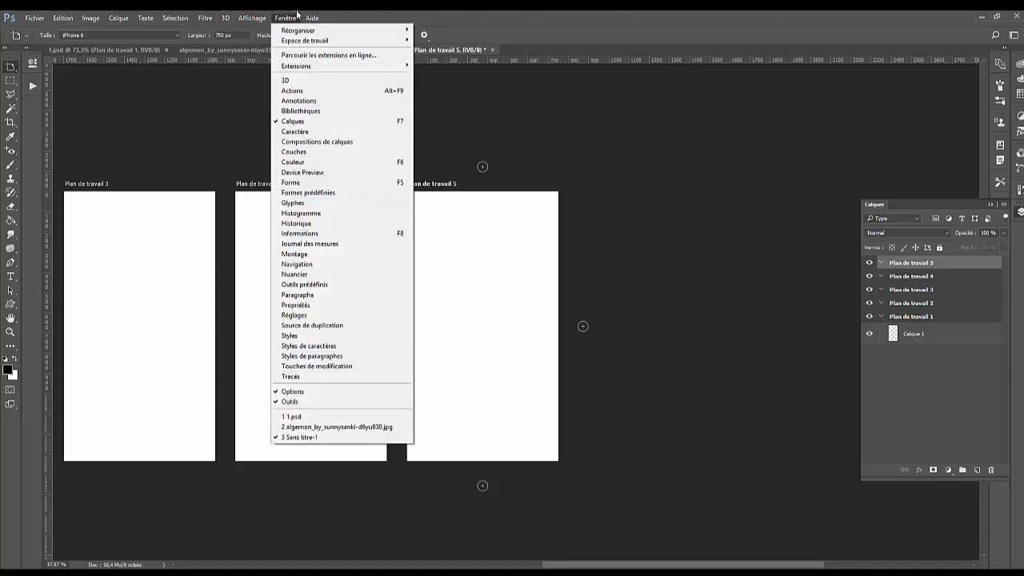
click(684, 168)
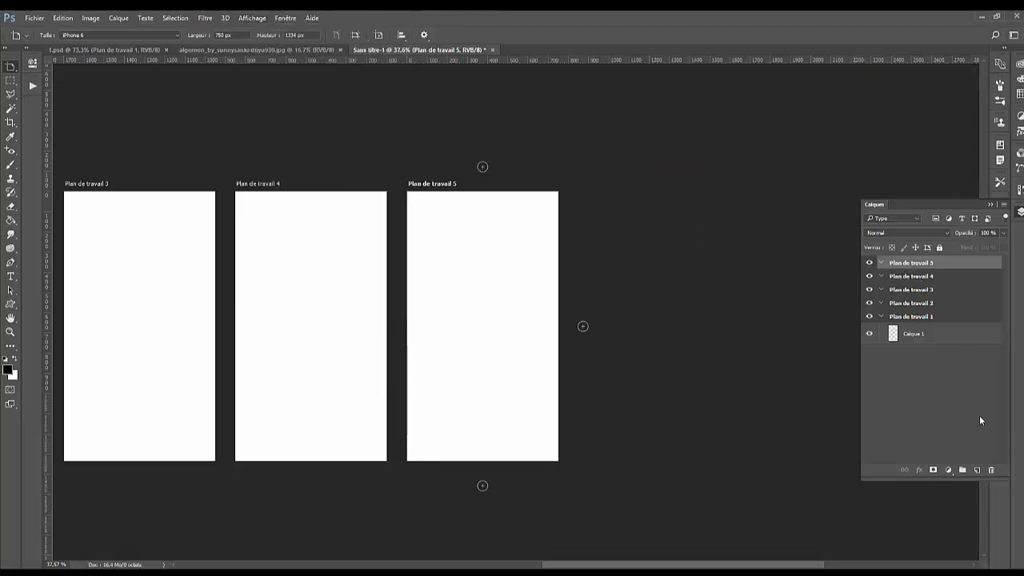
click(991, 470)
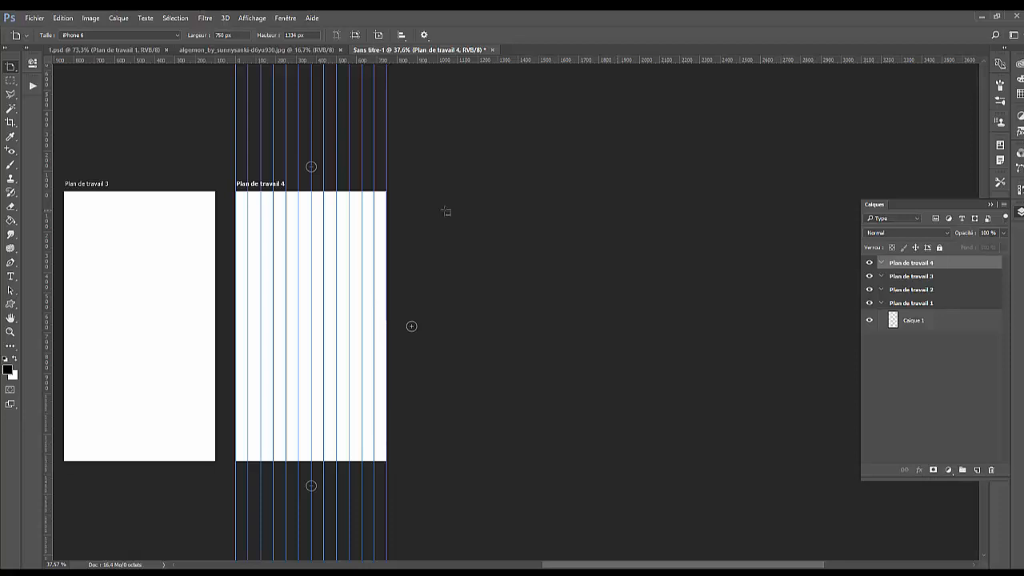
Select artboards Plan de travail 3, 2 and 1 to check which guides each one displays
click(917, 276)
click(914, 292)
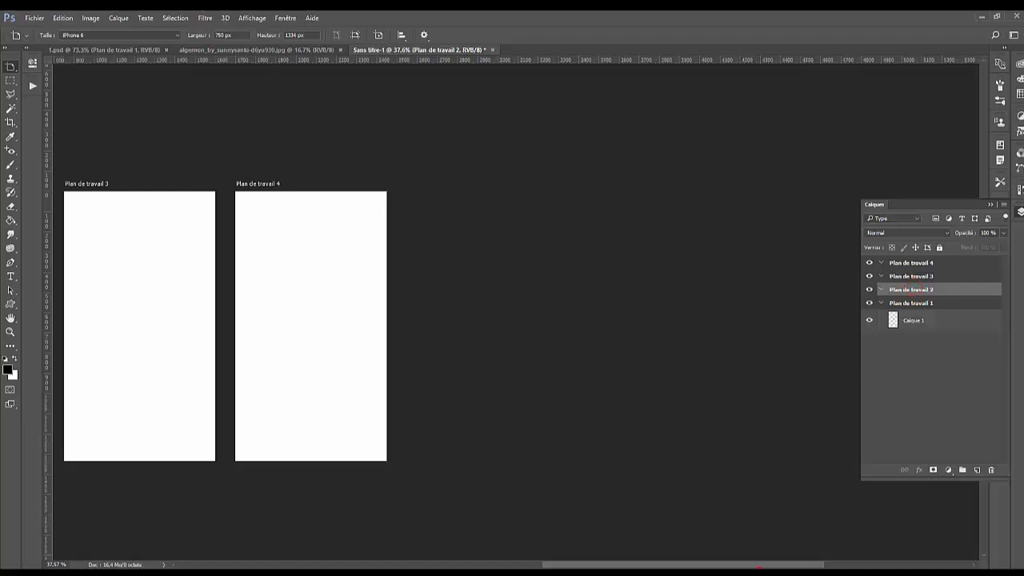
drag(759, 566, 651, 567)
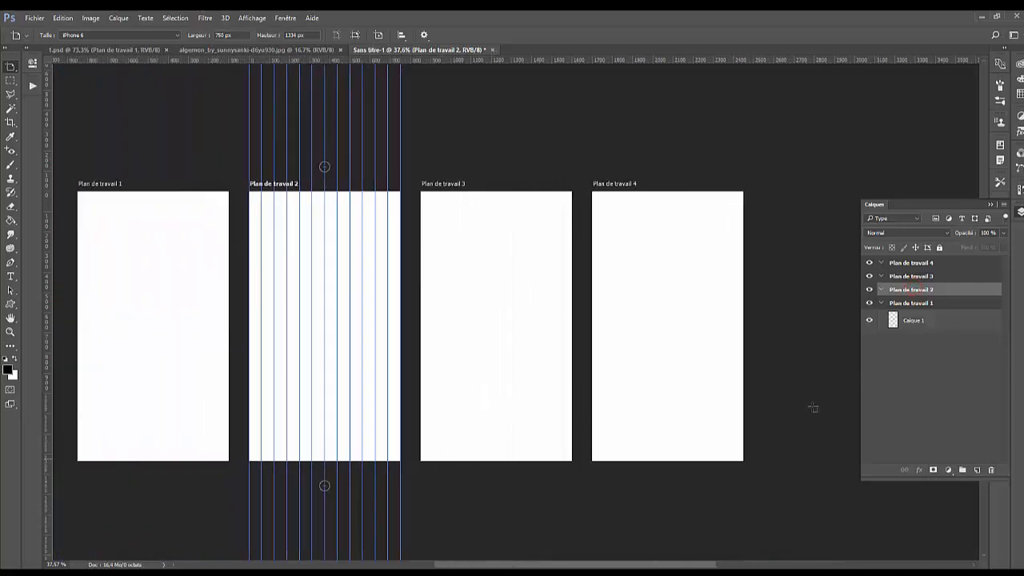
click(919, 303)
click(910, 277)
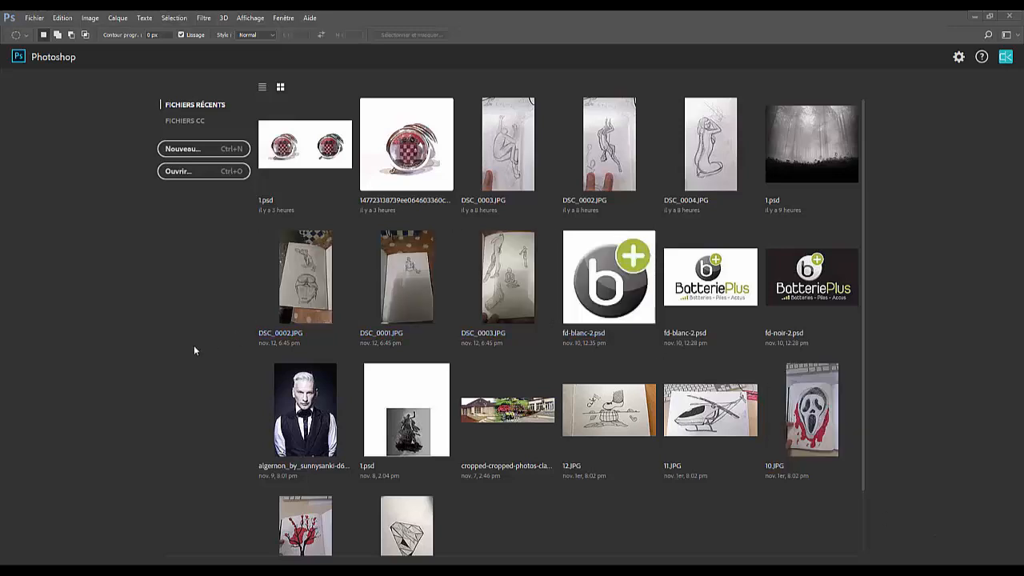
Create a blank 1200 × 1000 px document at 72 ppi and show the rulers
click(187, 154)
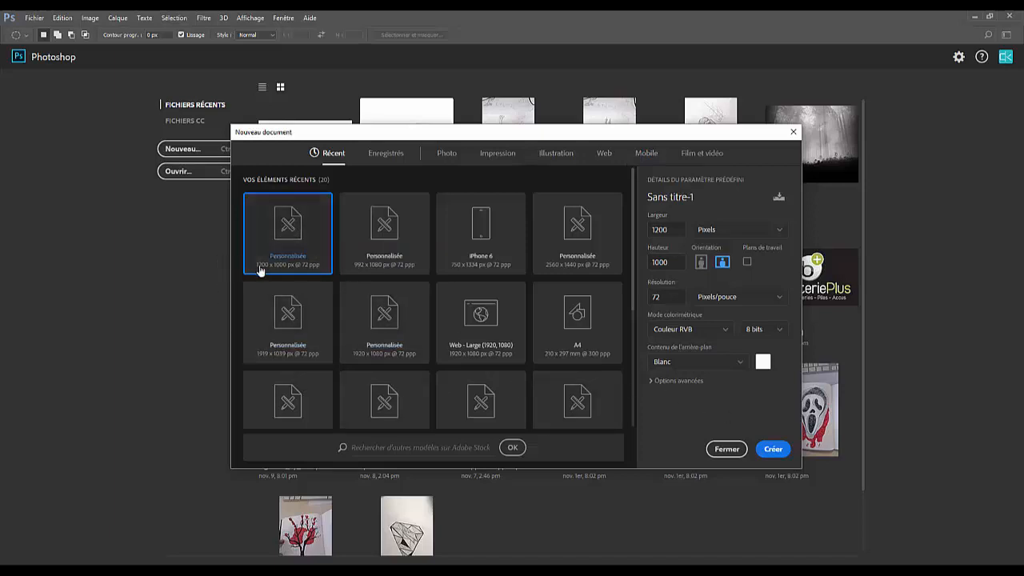
click(774, 450)
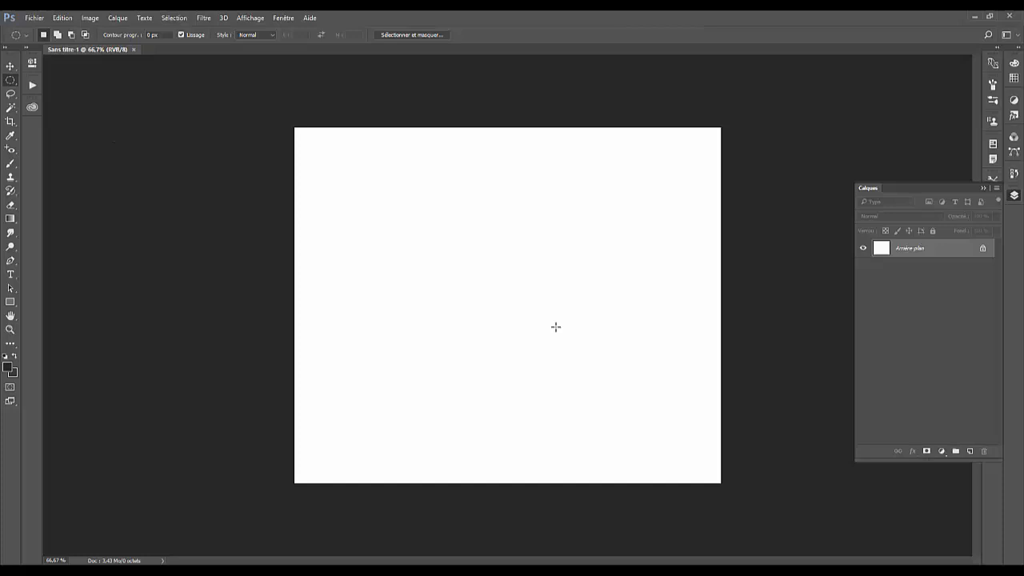
key(ctrl+r)
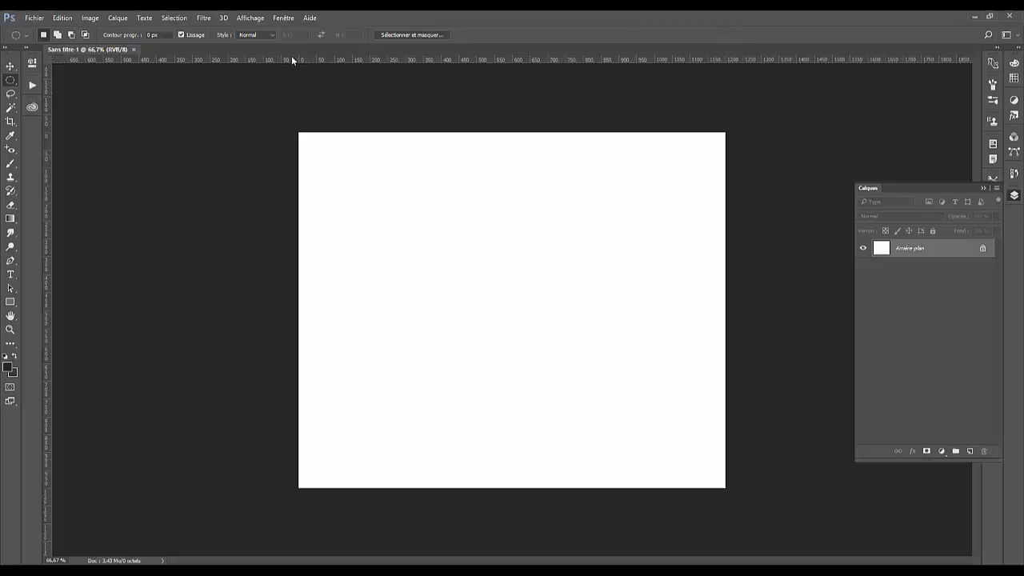
Place a horizontal guide at about 285 px and vertical guides at about 210 px and 720 px
drag(293, 58, 320, 232)
drag(44, 172, 372, 219)
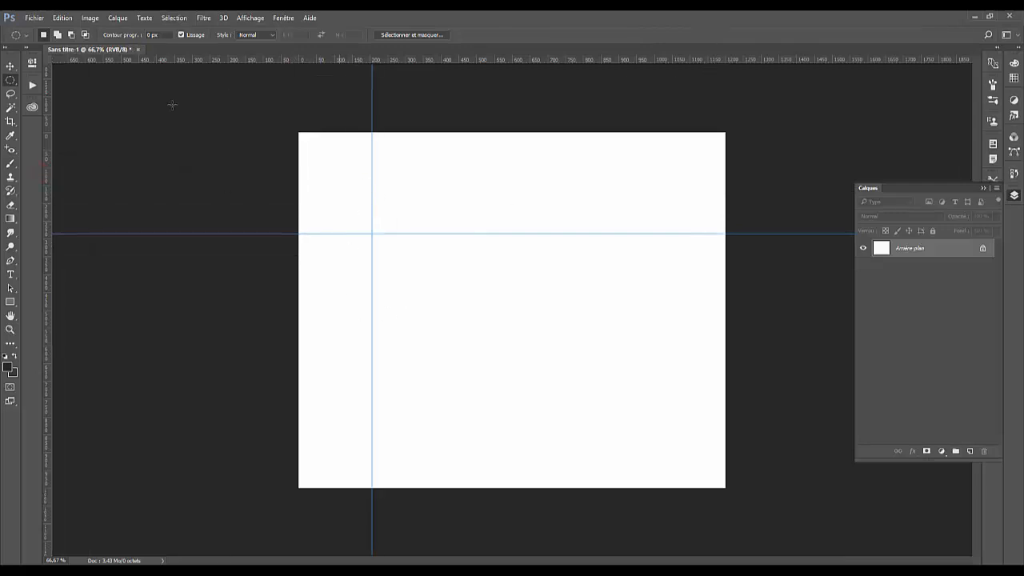
drag(46, 124, 549, 148)
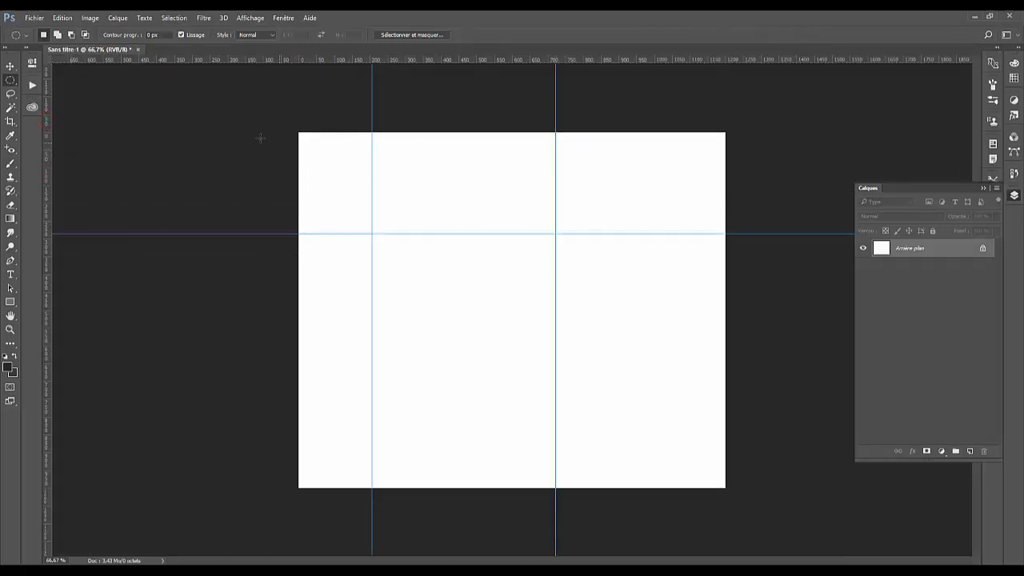
Undo the placement of the horizontal guide and the two vertical guides
key(ctrl+z)
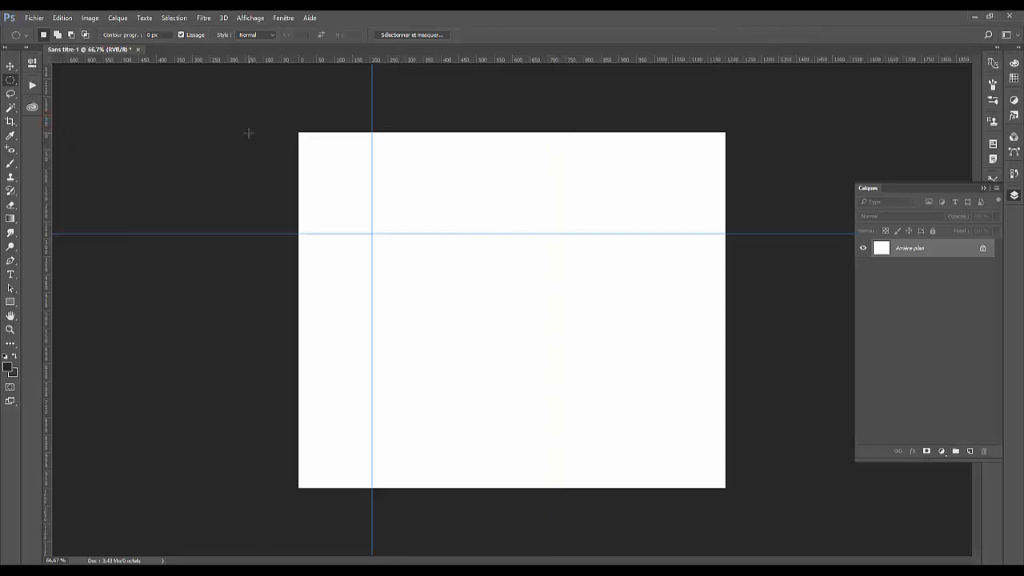
key(ctrl+alt+z)
key(ctrl+alt+z)
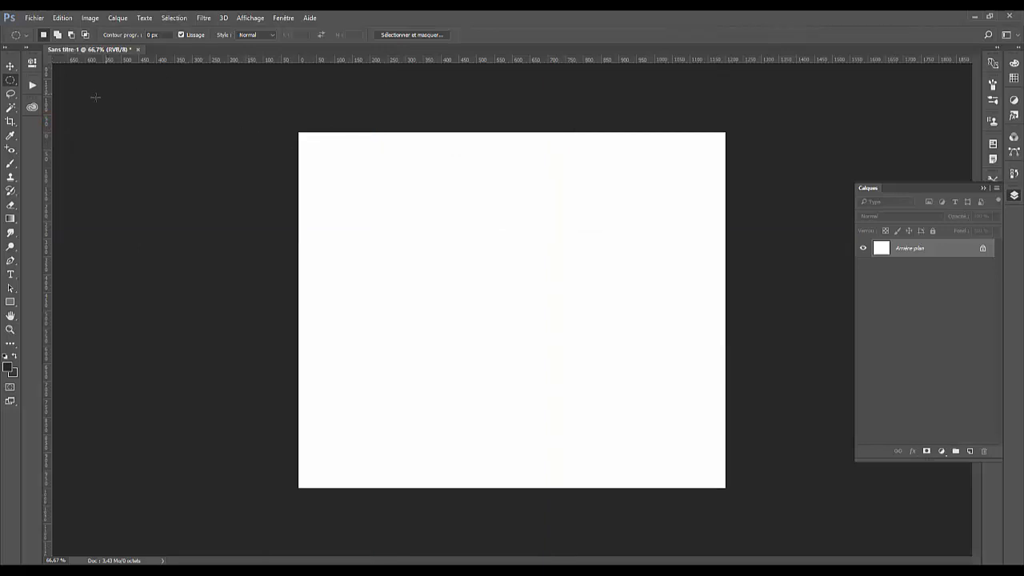
Place three evenly spaced vertical guides at about 265 px, 470 px and 685 px
drag(46, 99, 392, 130)
drag(49, 120, 468, 133)
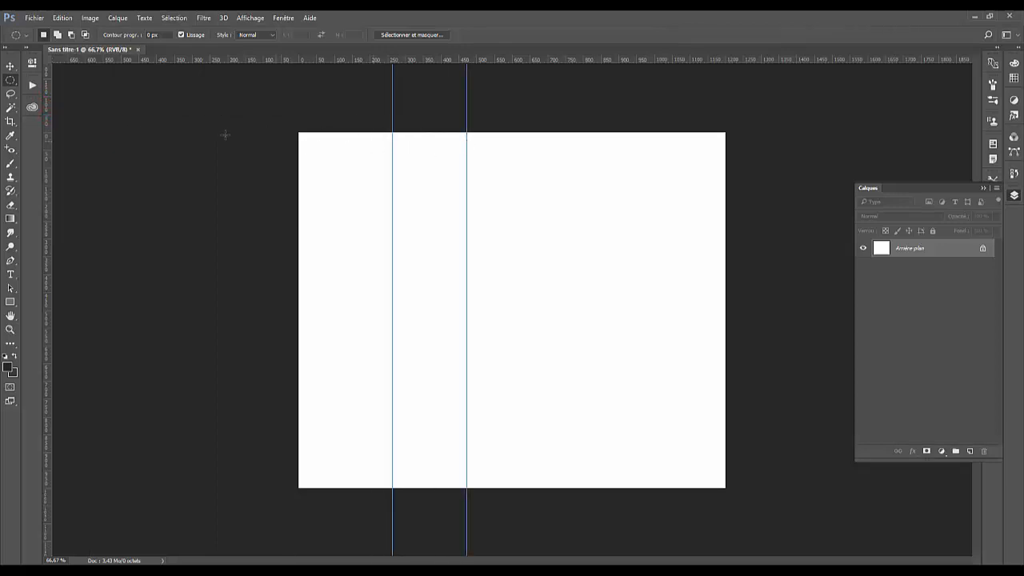
drag(50, 122, 542, 144)
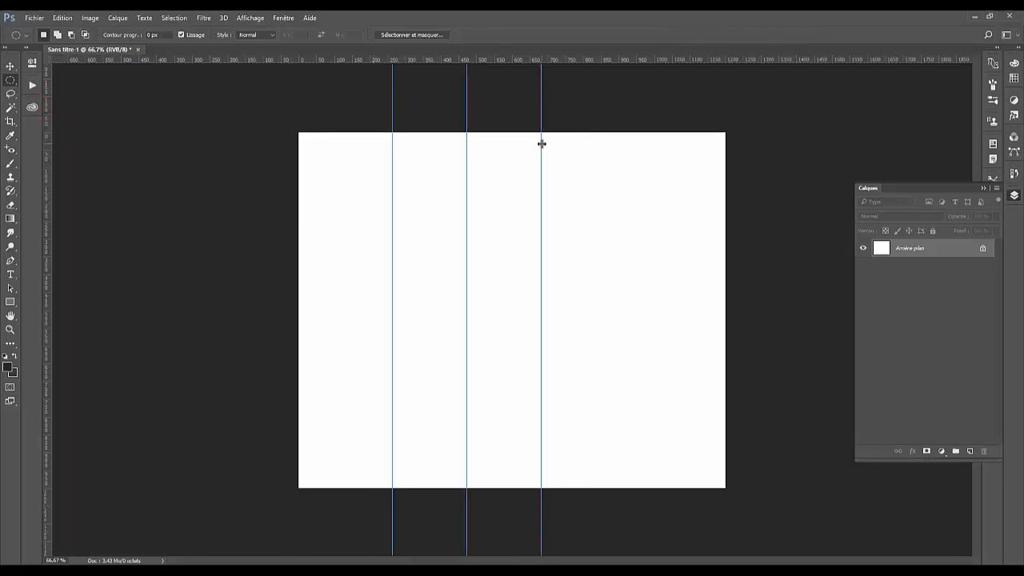
Undo the placement of the three vertical guides
key(ctrl+alt+z)
key(ctrl+alt+z)
key(ctrl+alt+z)
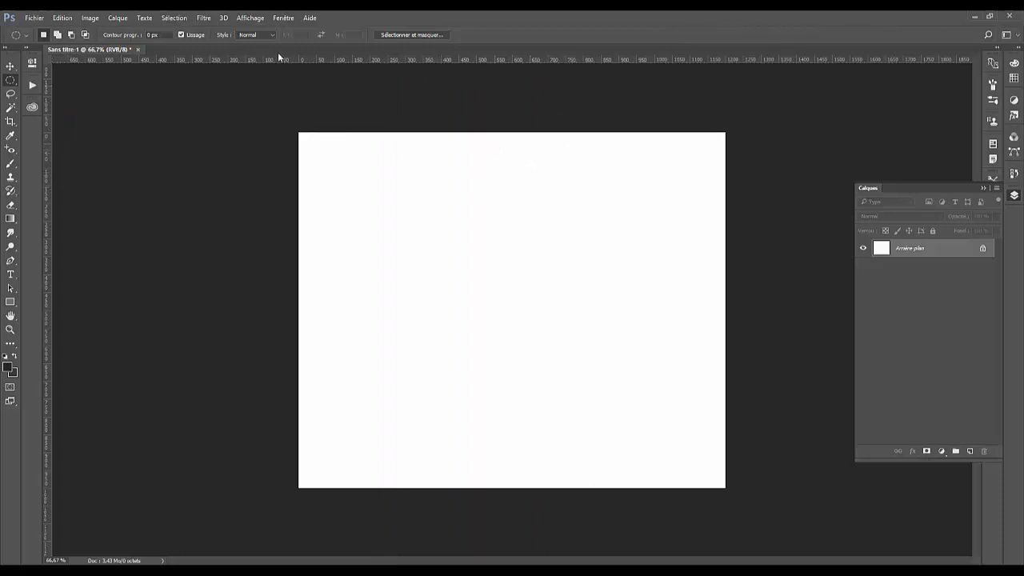
click(251, 17)
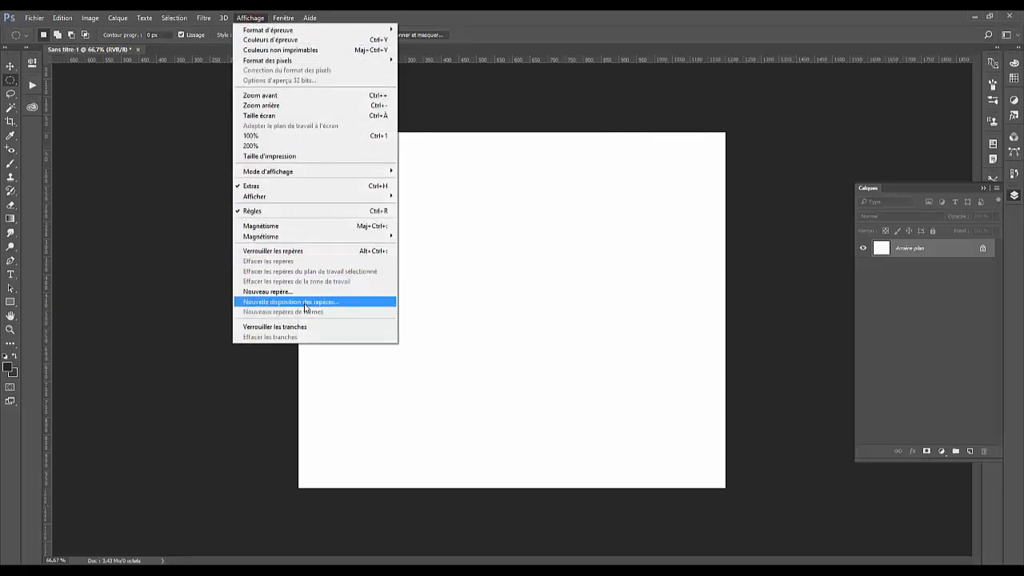
click(473, 313)
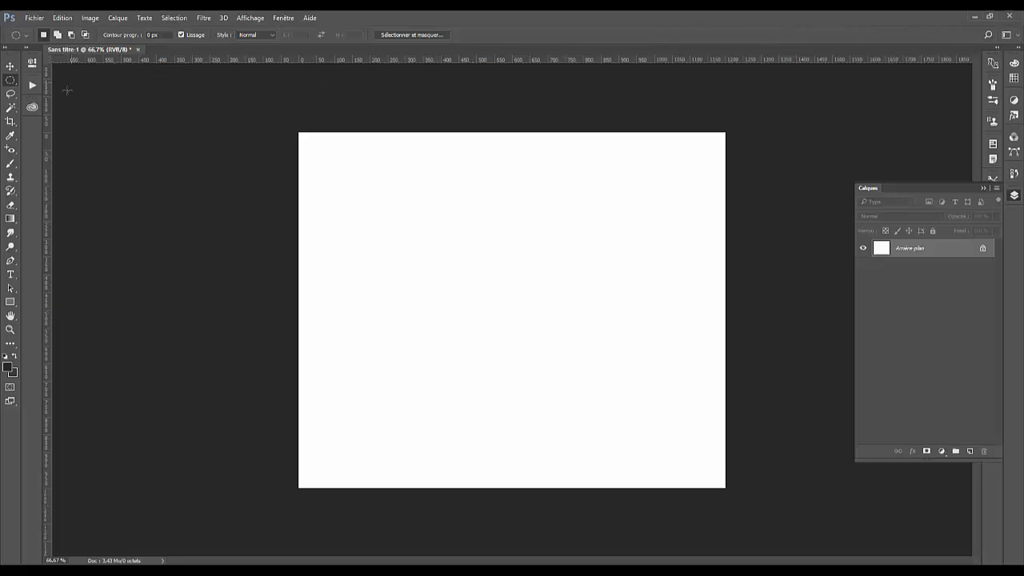
Try placing a vertical guide at about 110 px and a horizontal guide, and undo both
drag(111, 111, 337, 107)
drag(529, 58, 439, 188)
key(ctrl+z)
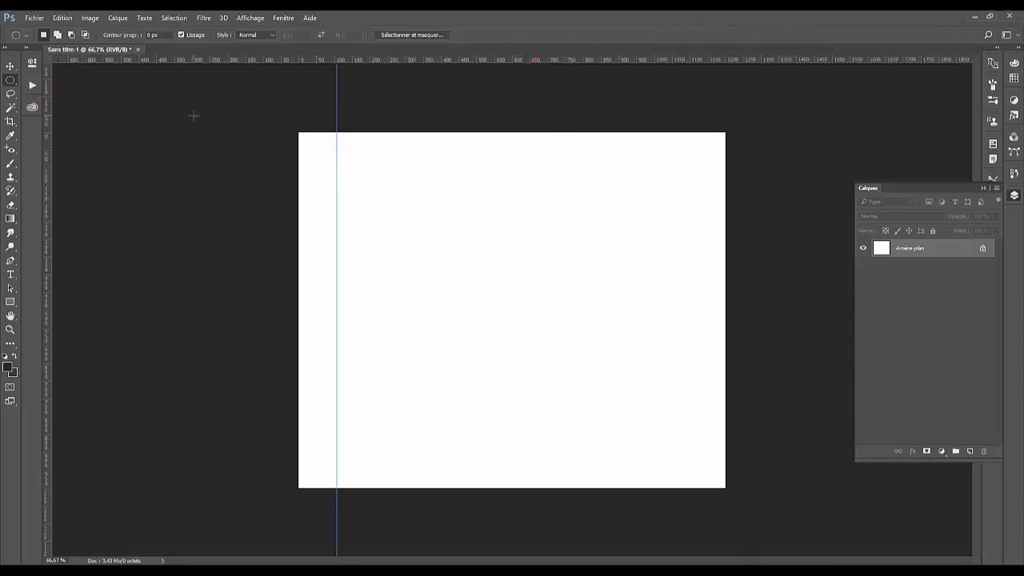
key(ctrl+z)
Close the untitled document without saving its changes
click(137, 49)
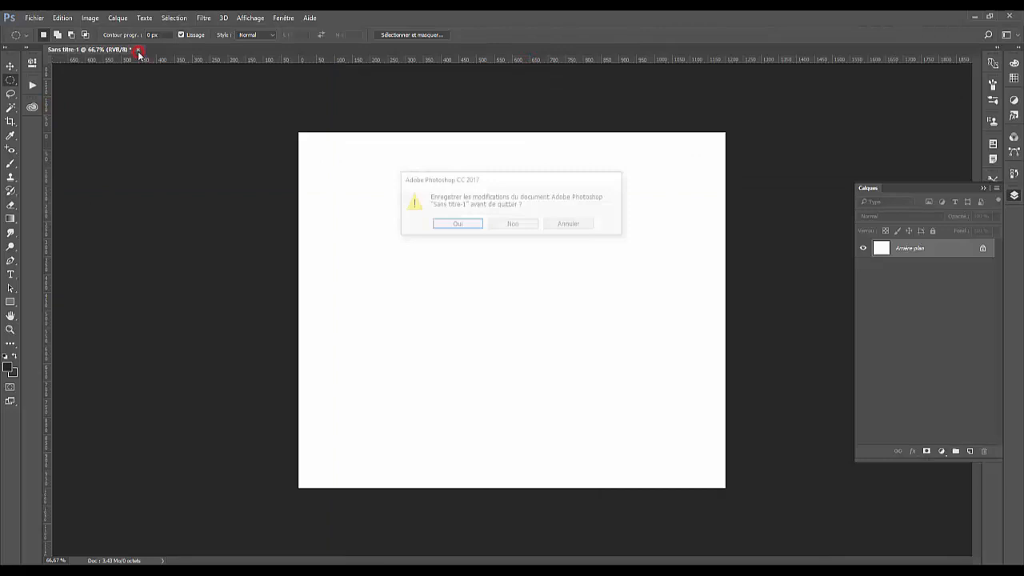
click(571, 224)
click(513, 225)
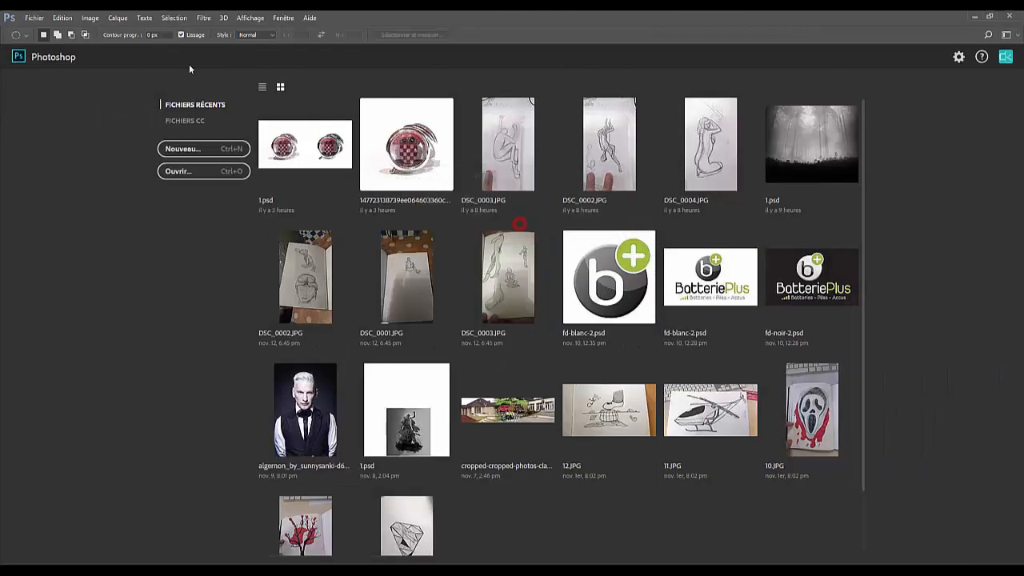
Create a new document from the iPad Pro mobile preset, 2048 × 2732 px at 72 ppi, with artboards enabled
click(36, 19)
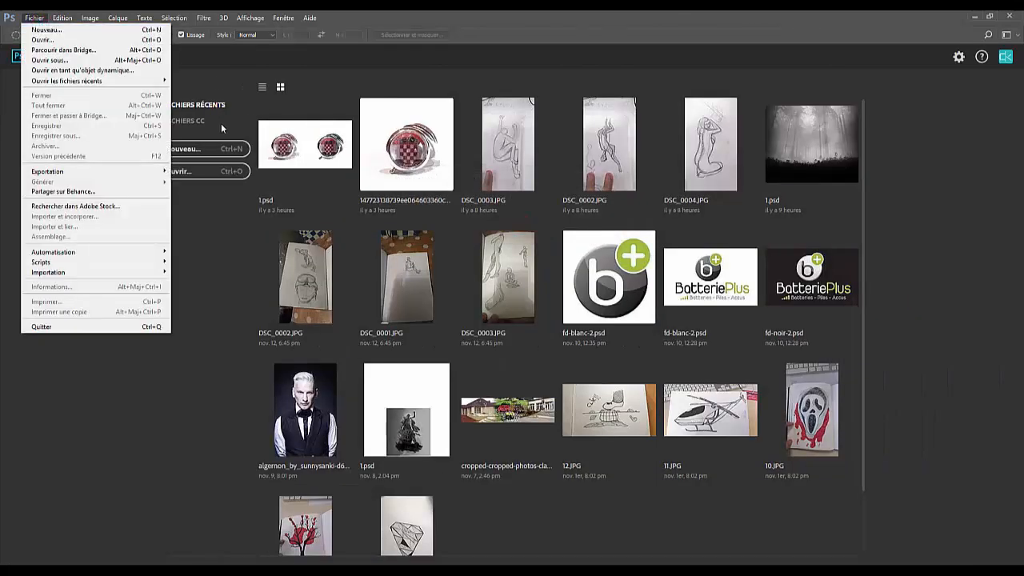
click(185, 174)
click(186, 154)
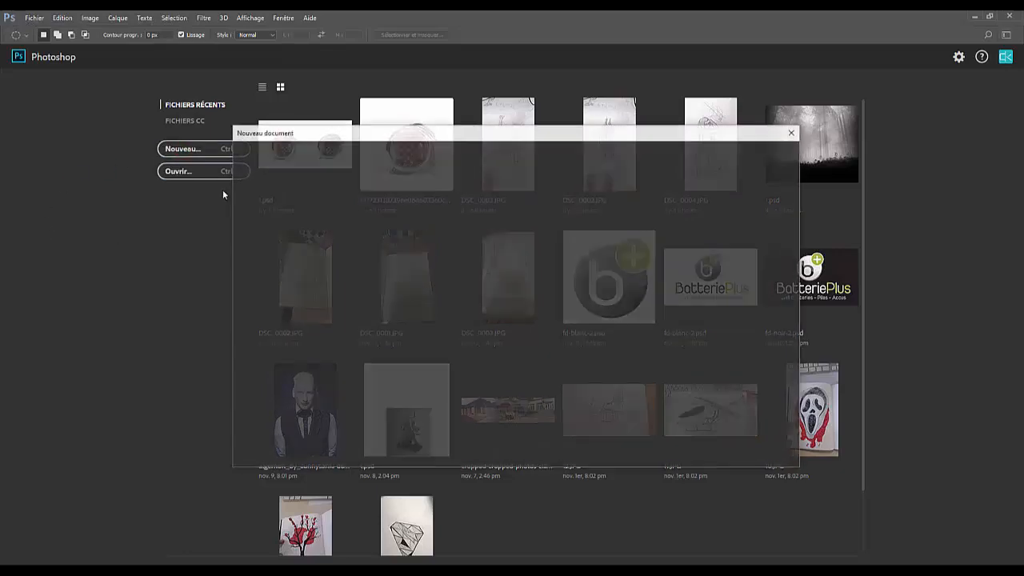
click(602, 153)
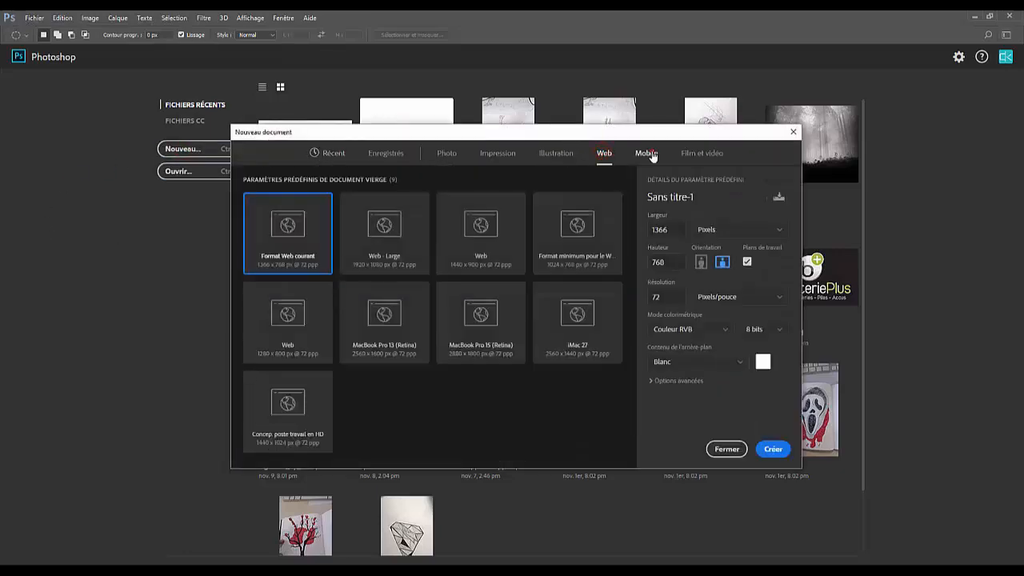
click(646, 154)
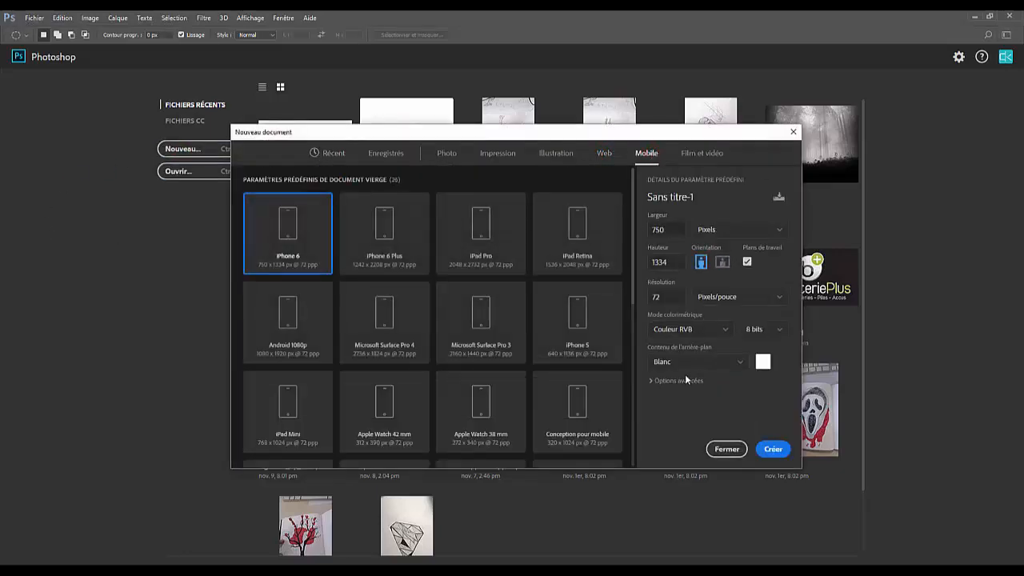
click(678, 380)
scroll(738, 336, up, 2)
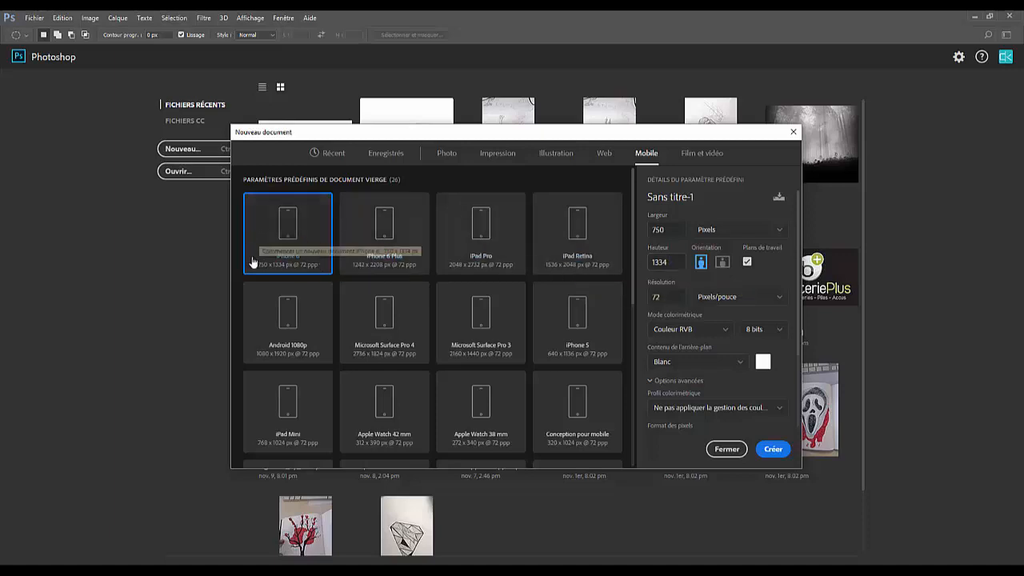
click(480, 230)
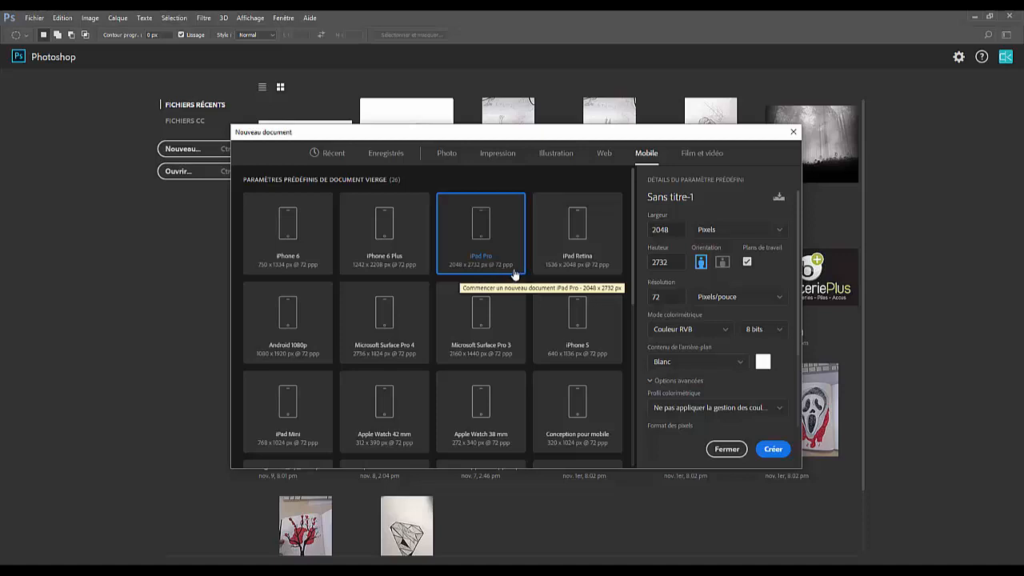
click(772, 450)
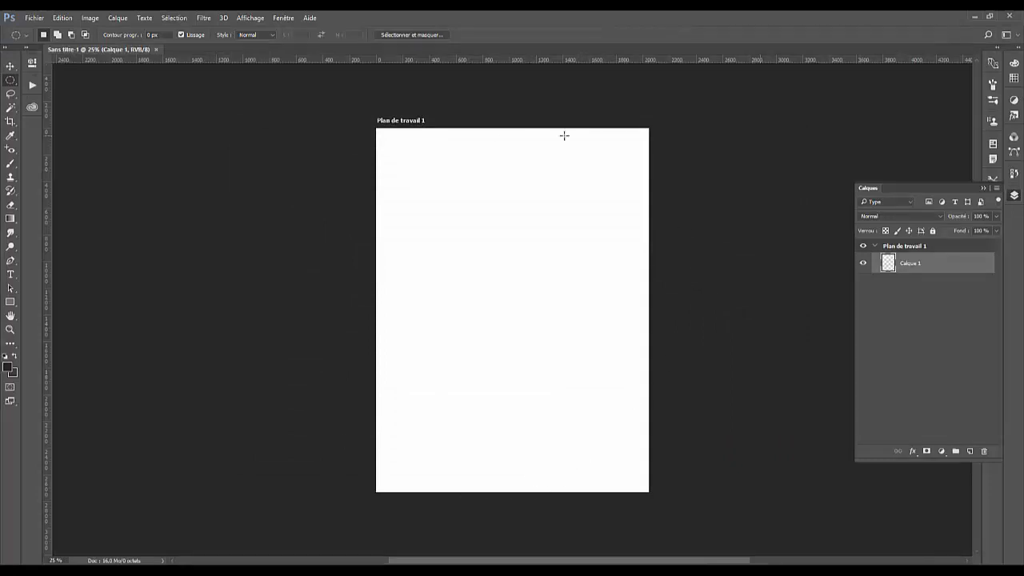
Add a second artboard to the right of Plan de travail 1 with the Artboard tool, using the iPad Pro size
click(17, 67)
click(64, 77)
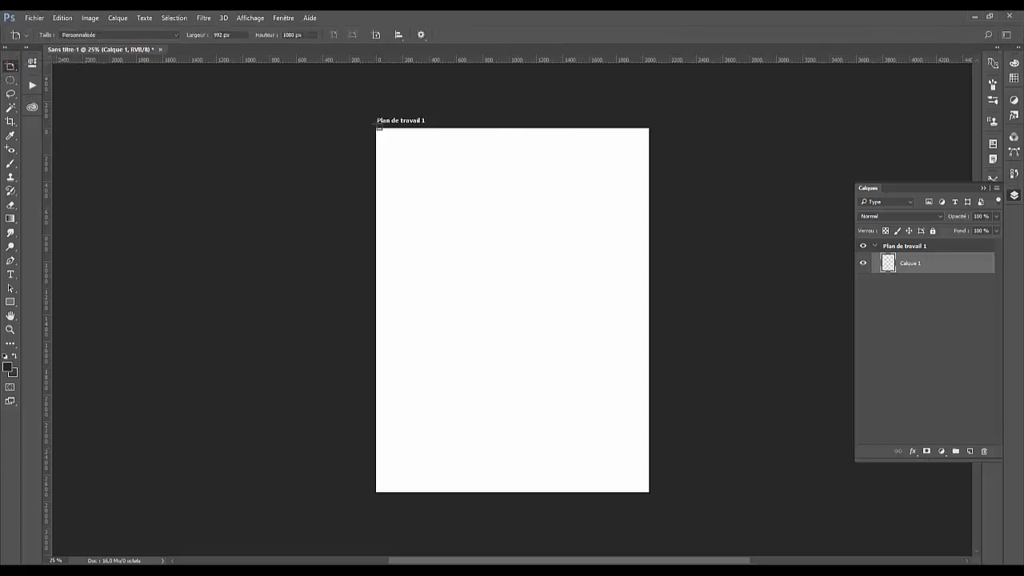
key(v)
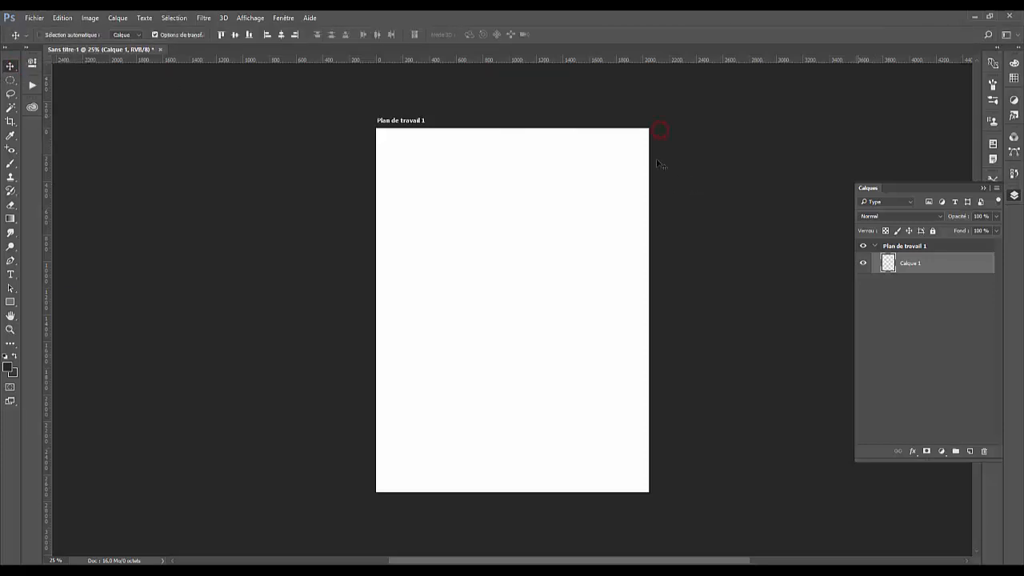
click(10, 67)
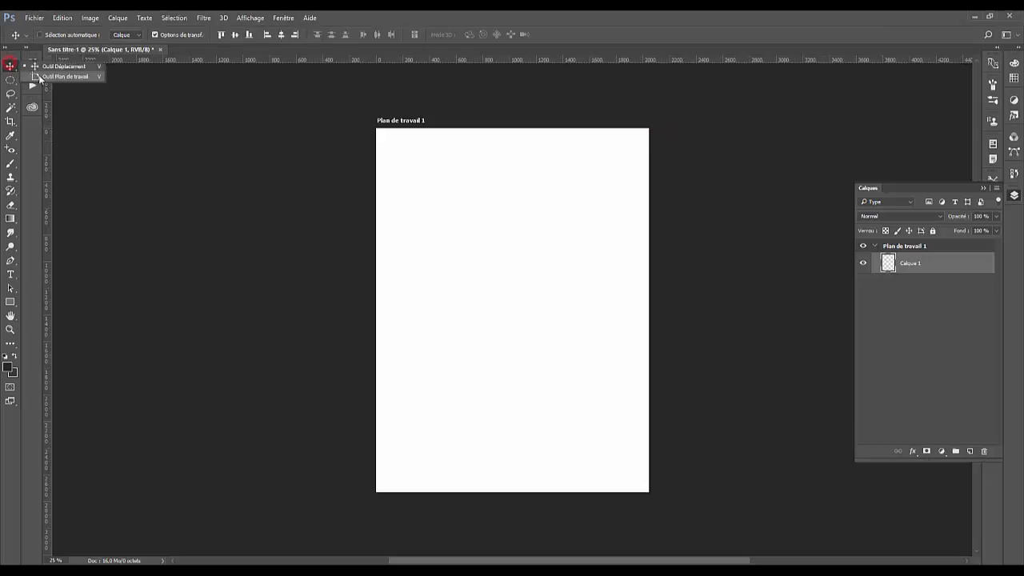
click(64, 76)
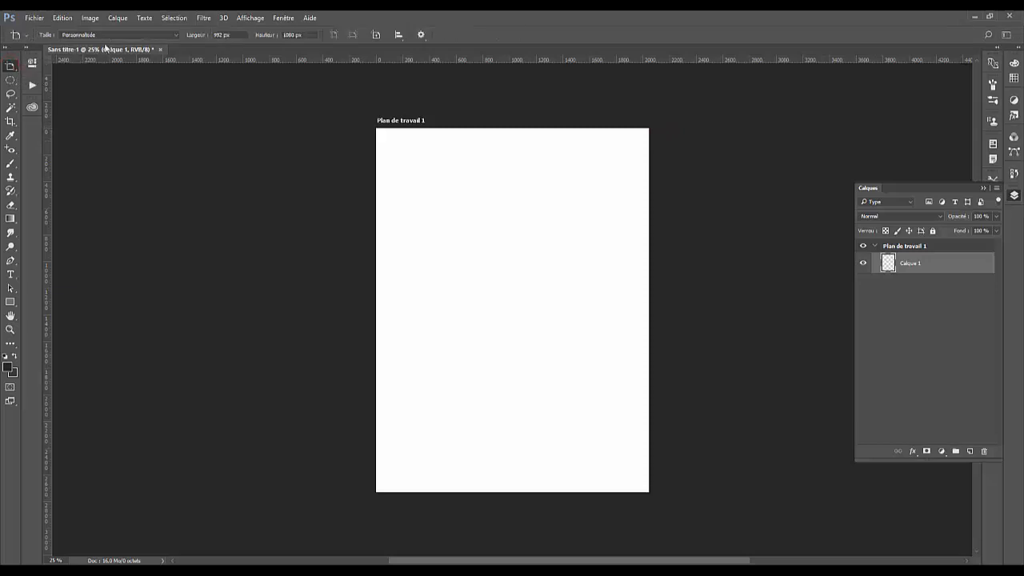
click(164, 34)
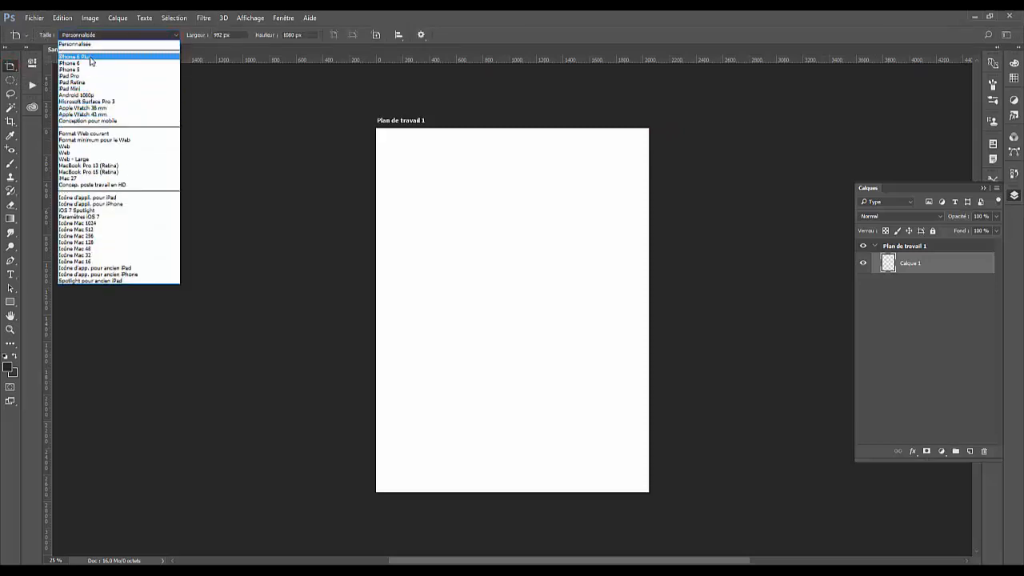
click(83, 77)
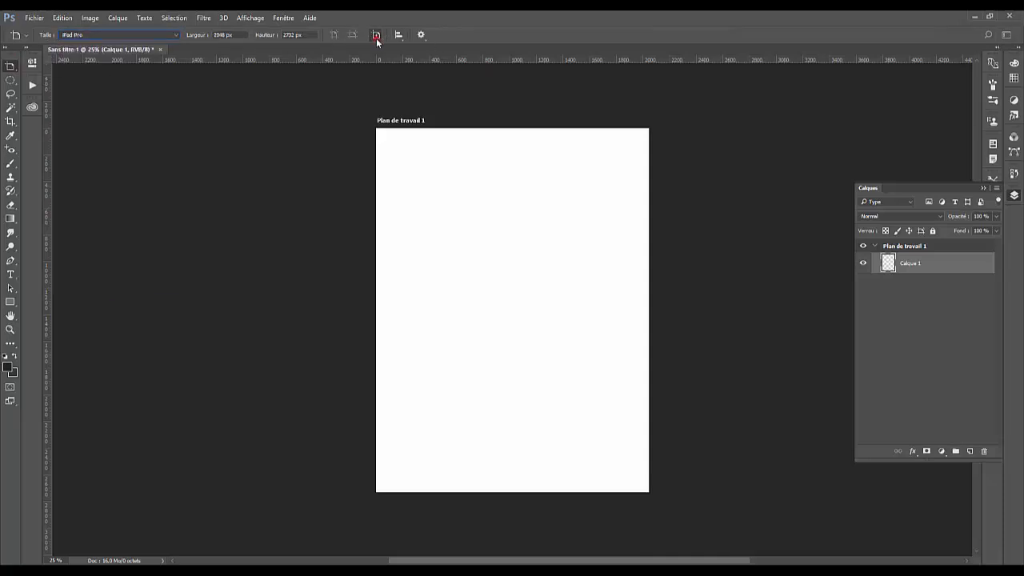
click(663, 130)
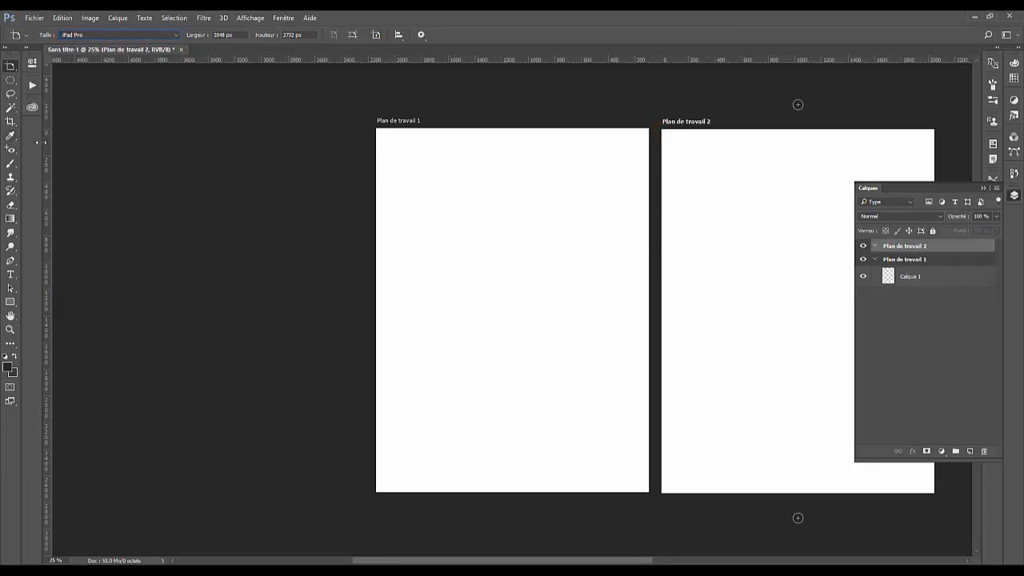
Try placing three vertical guides over the first artboard while the second one is selected, and undo all three
drag(46, 143, 398, 160)
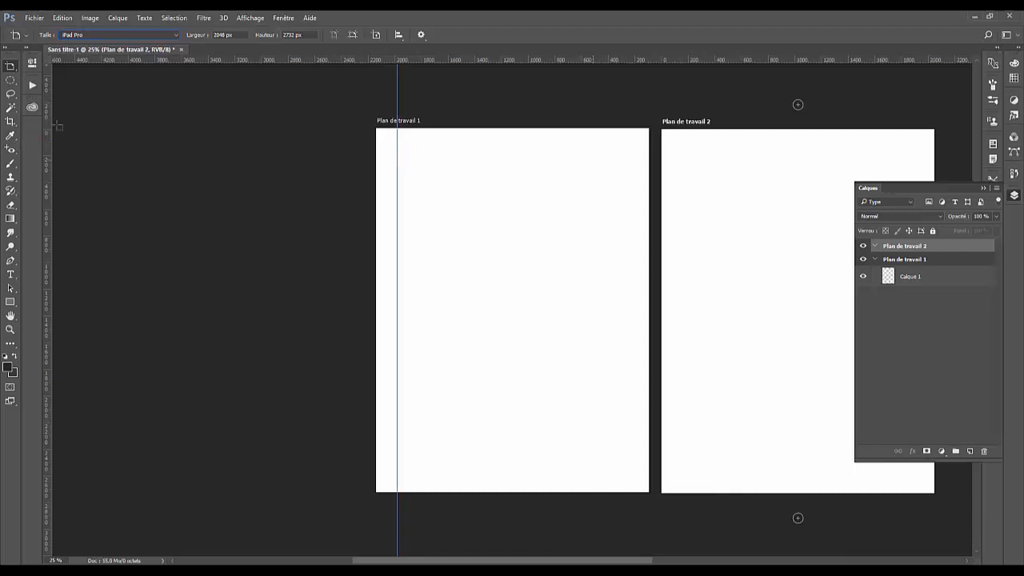
drag(48, 124, 429, 137)
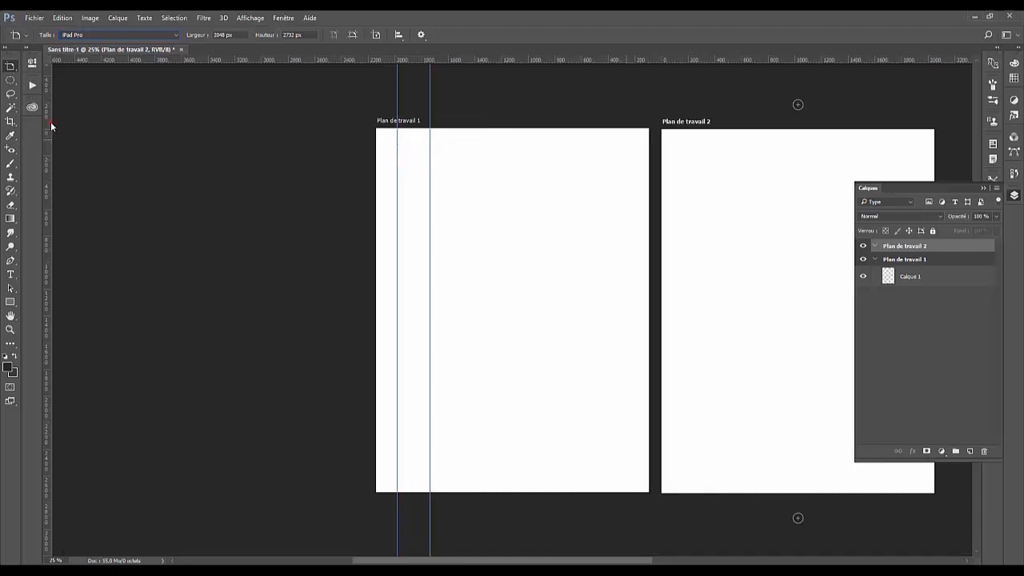
drag(50, 126, 445, 136)
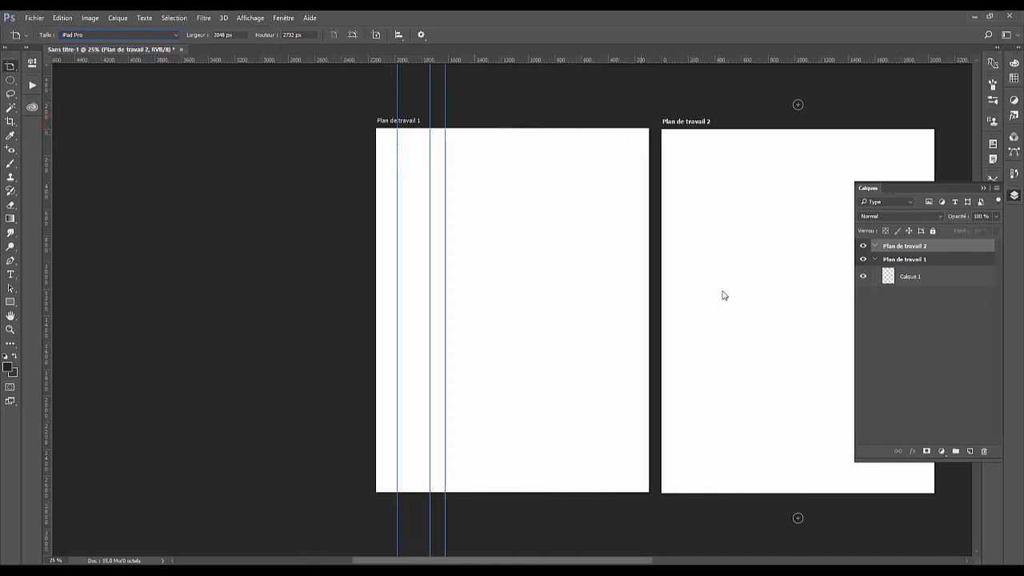
key(ctrl+alt+z)
key(ctrl+alt+z)
key(ctrl+alt+z)
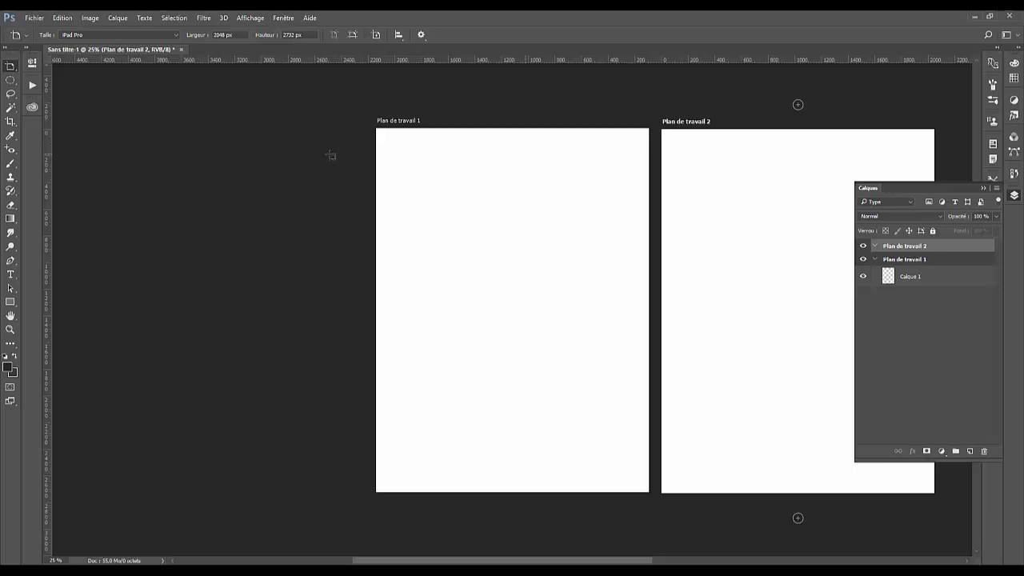
Add a third and a fourth iPad Pro artboard in the same row, to the right of the second one
click(1011, 198)
click(959, 311)
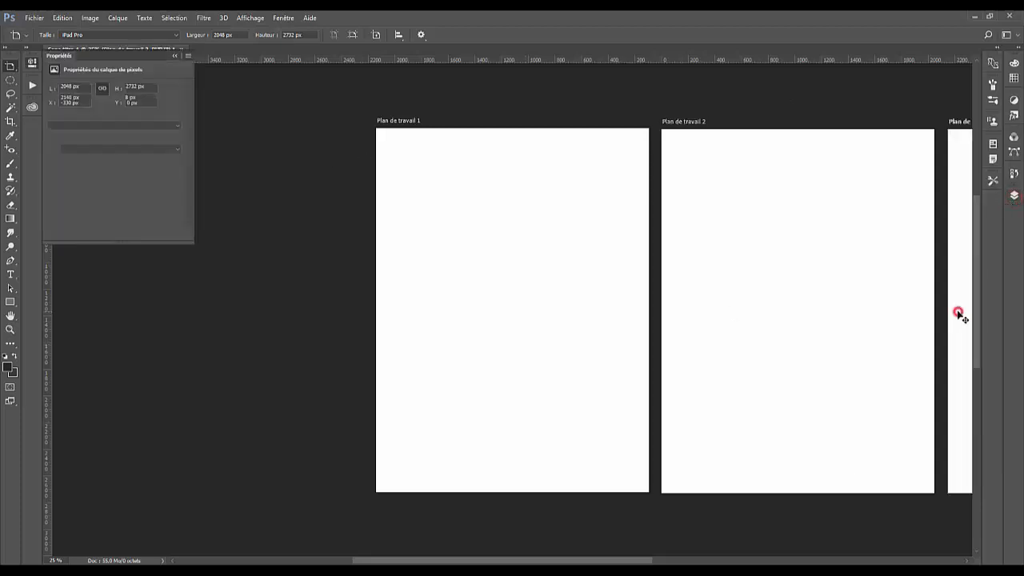
key(ctrl+minus)
key(ctrl+minus)
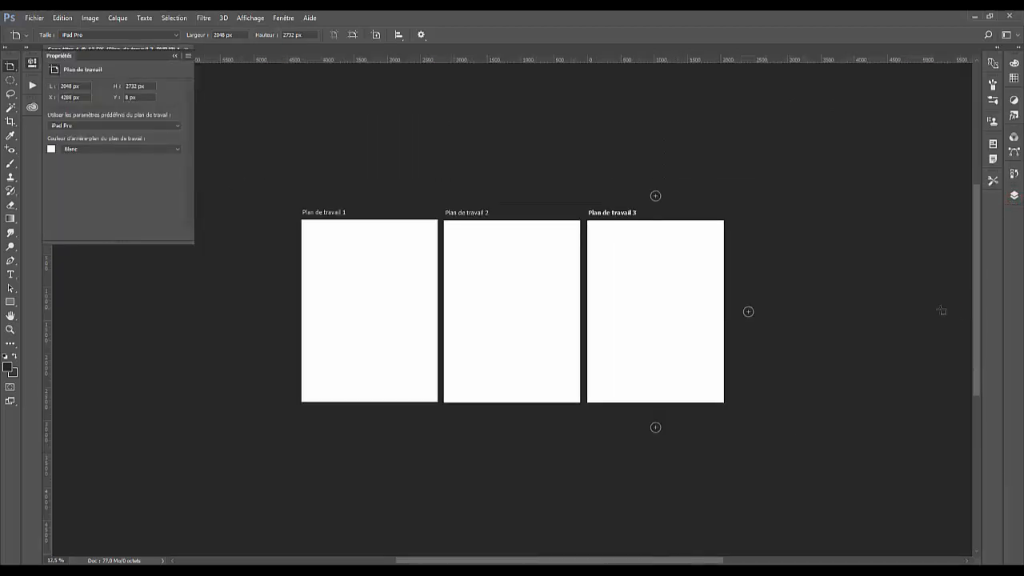
click(749, 312)
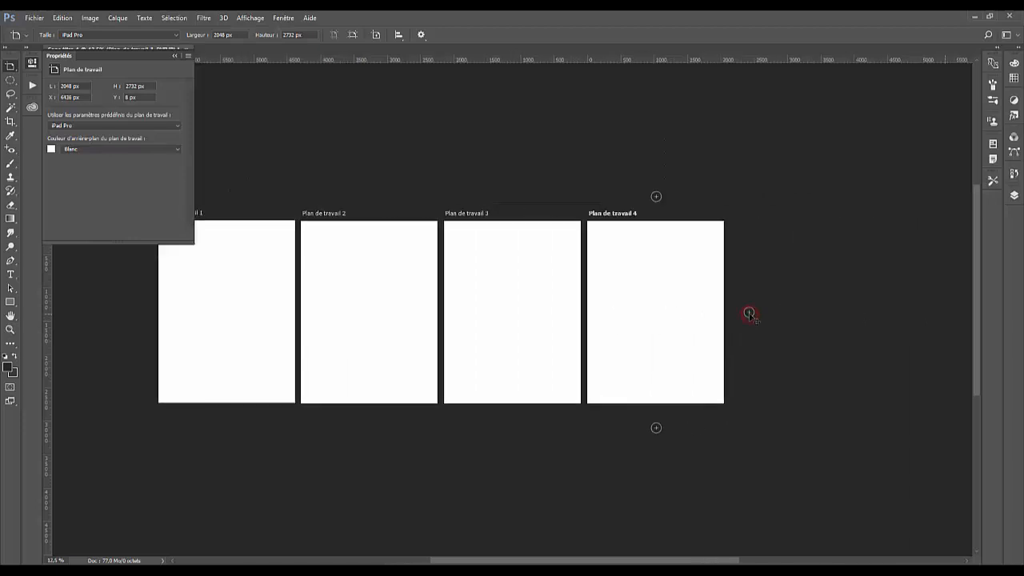
Try deleting the fourth artboard, and undo the deletion
key(Delete)
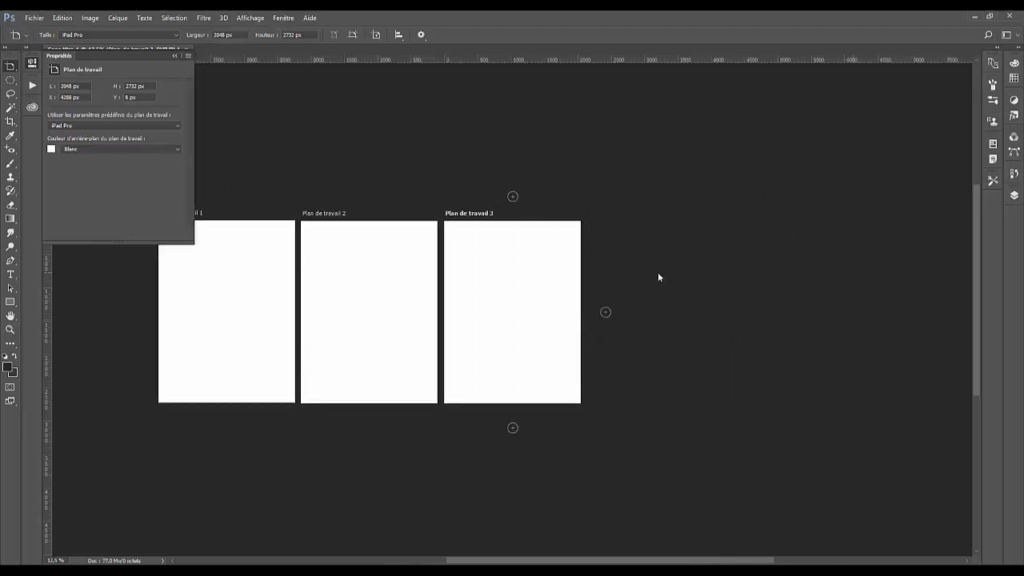
drag(704, 562, 648, 553)
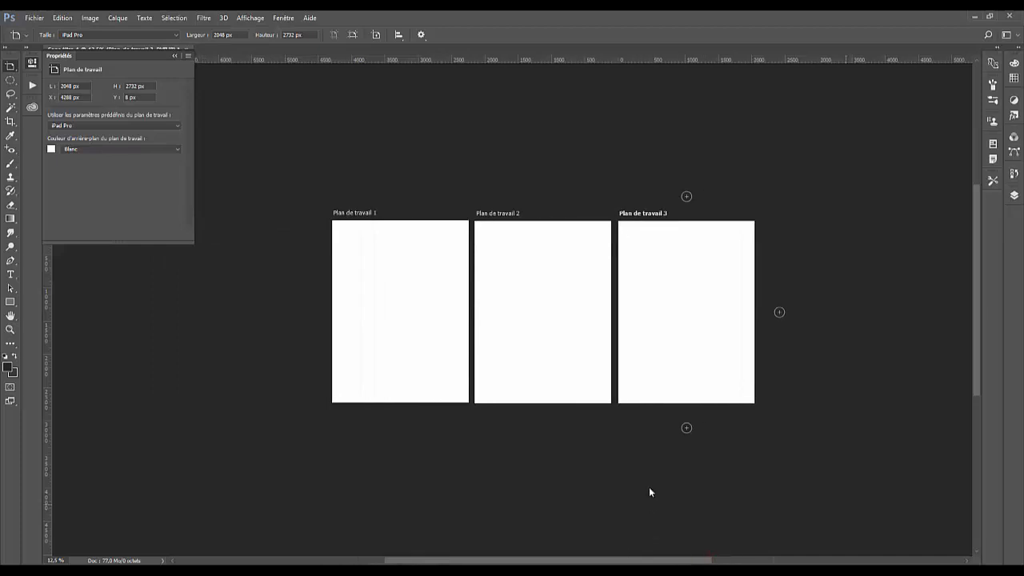
key(ctrl+z)
Place a vertical guide with Plan de travail 4 selected and move it just inside that artboard's left edge using the Move tool
drag(49, 279, 347, 293)
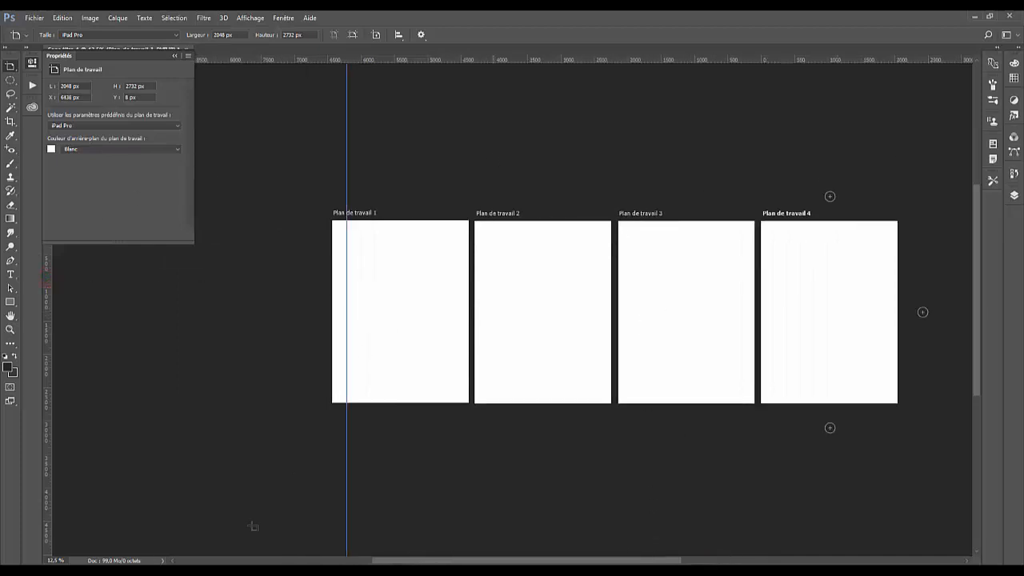
click(1014, 195)
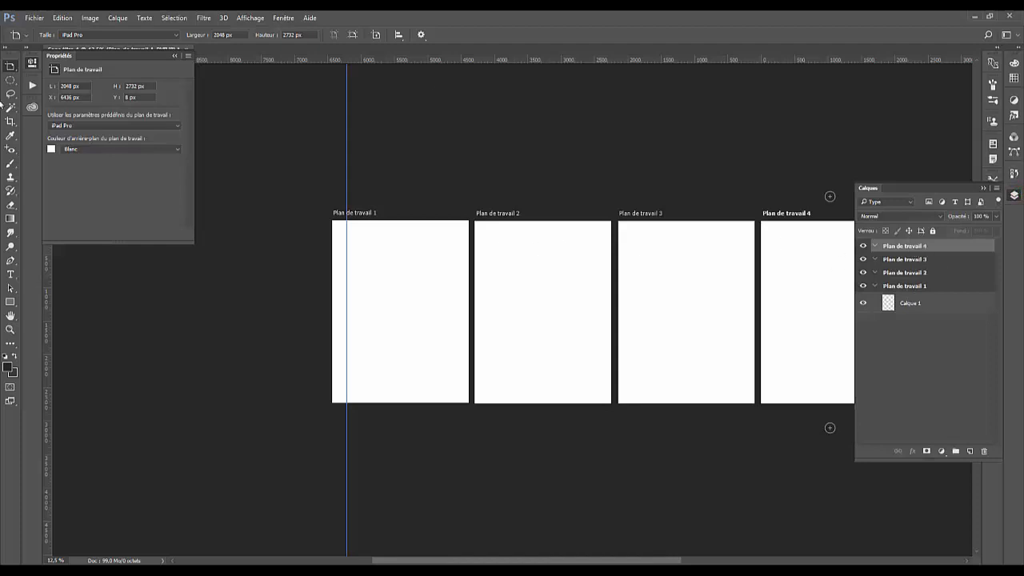
right_click(14, 66)
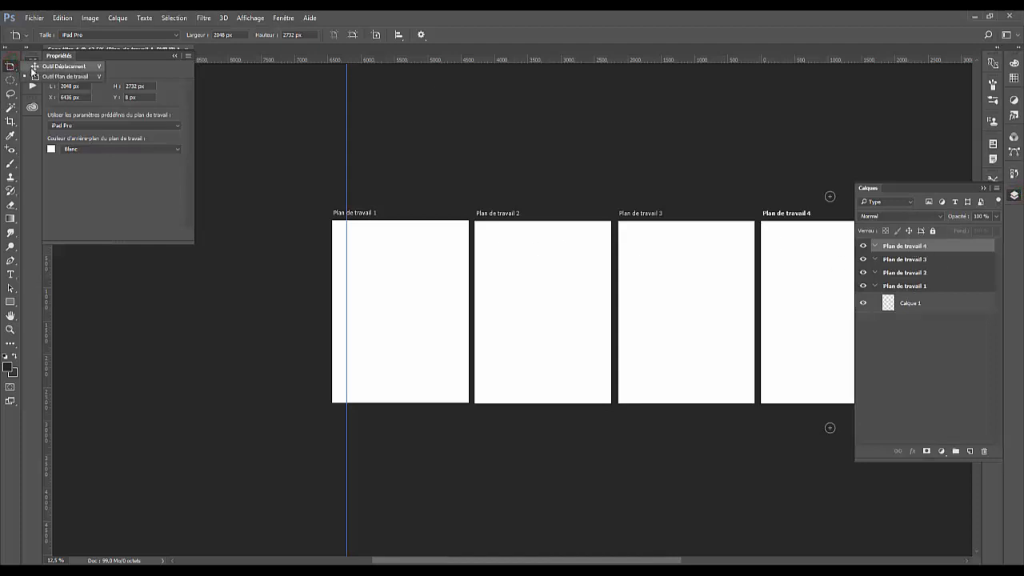
click(48, 64)
drag(359, 124, 772, 160)
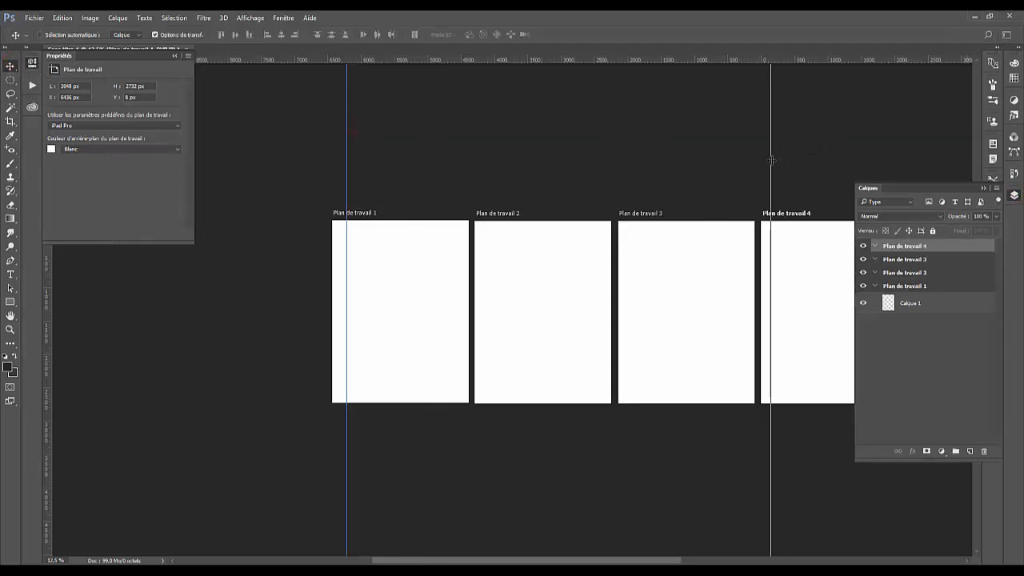
Select the first three artboards in the layer list and delete them, keeping only Plan de travail 4
click(908, 260)
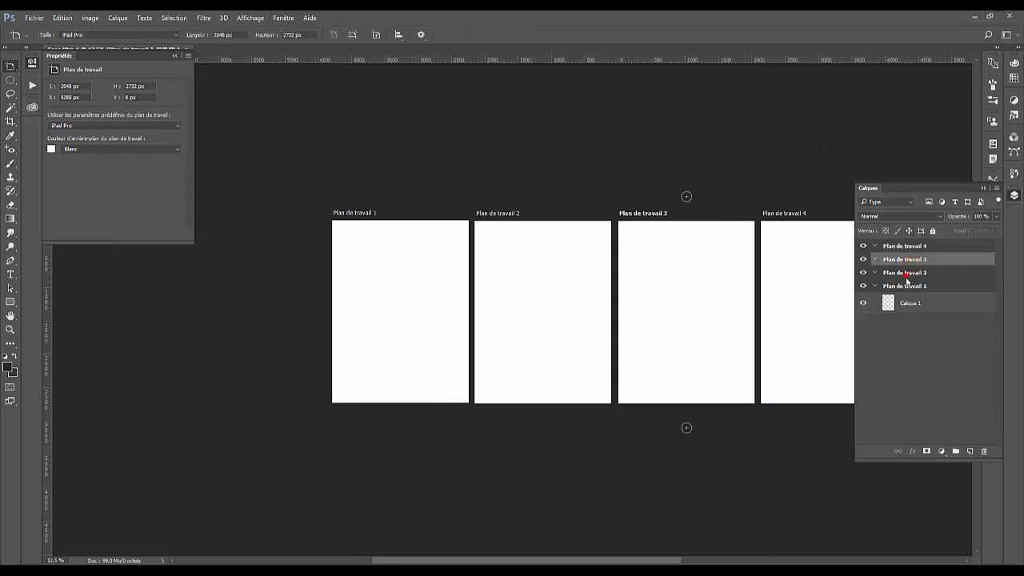
click(908, 272)
click(907, 285)
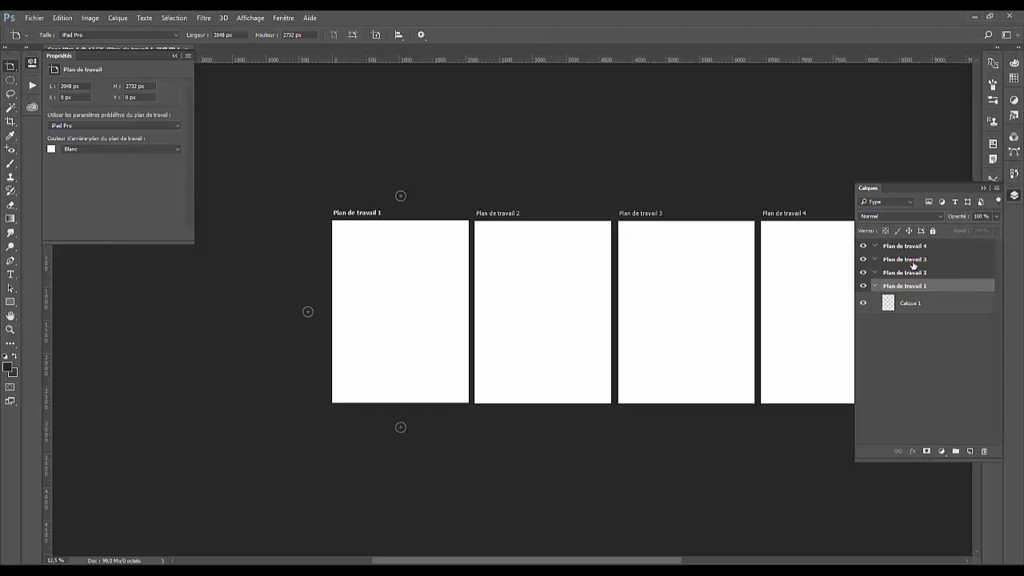
shift+click(908, 261)
click(984, 450)
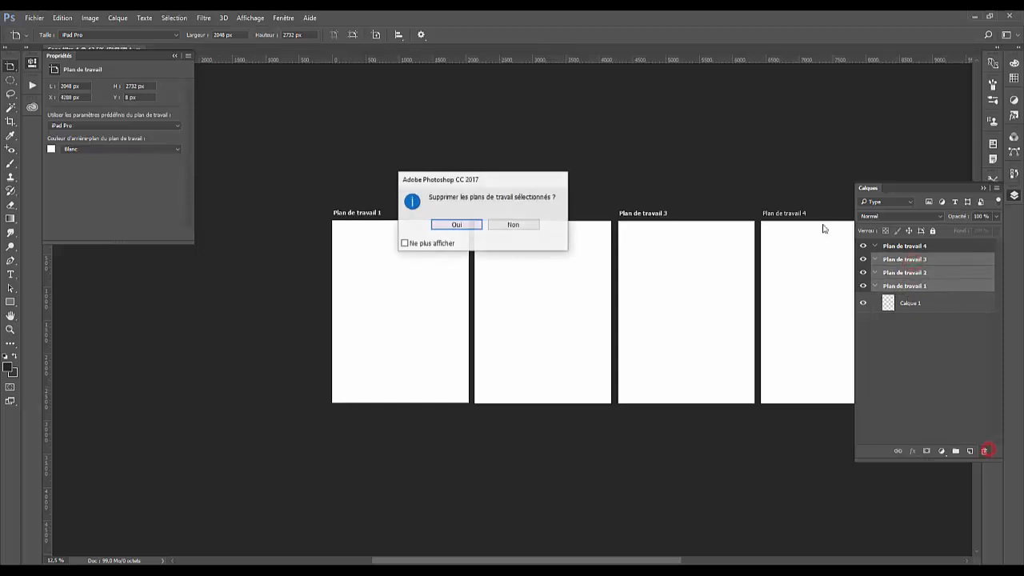
click(472, 224)
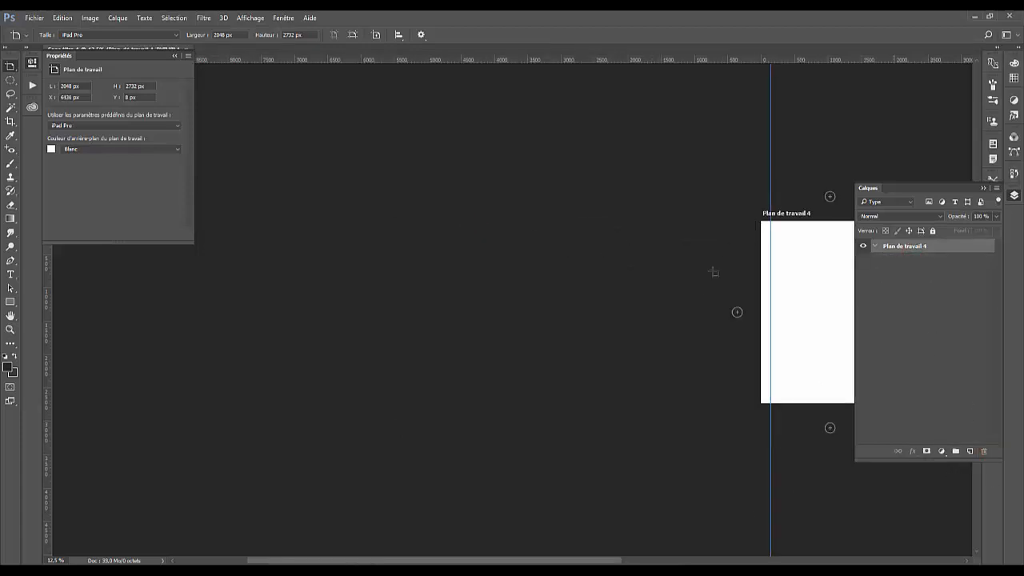
Try adding one artboard to the left of Plan de travail 4 and another above that new one, and remove both again
click(737, 312)
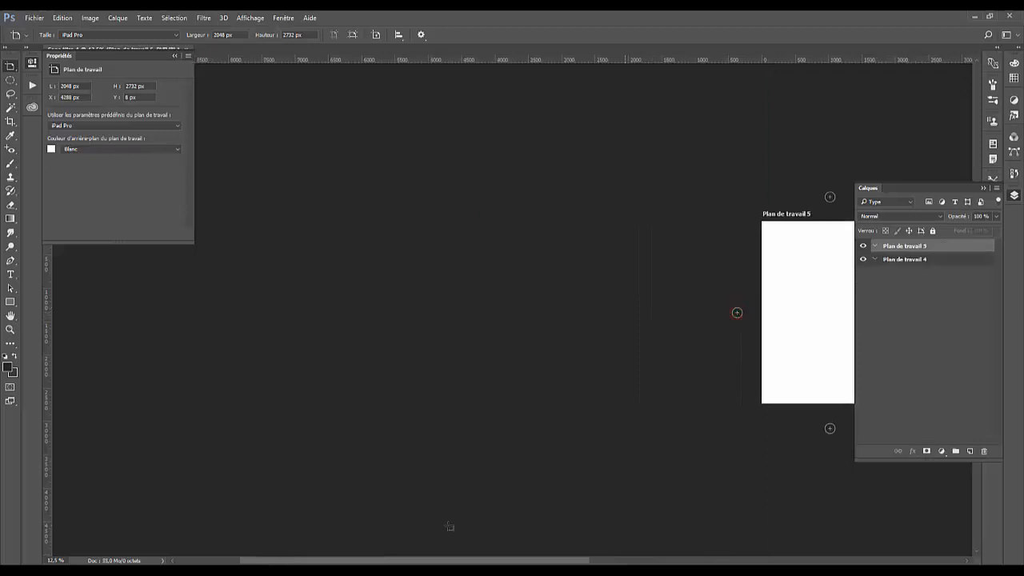
drag(425, 560, 547, 560)
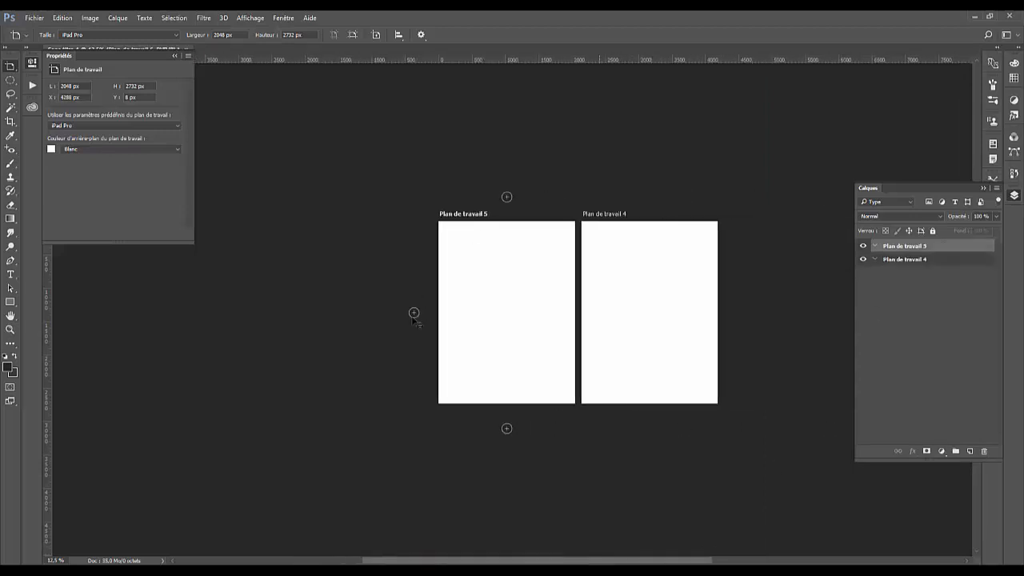
click(507, 198)
key(ctrl+z)
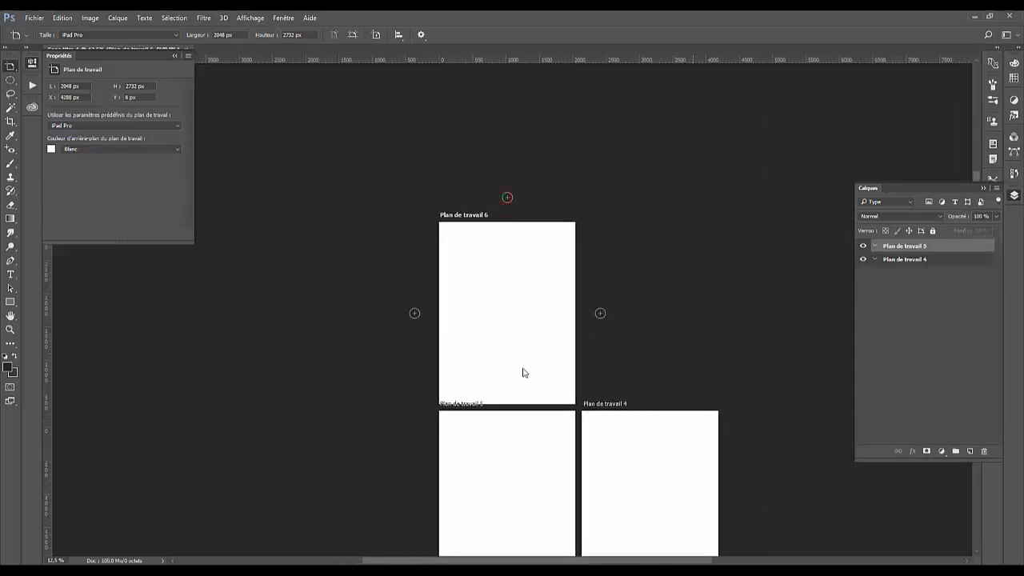
scroll(556, 385, down, 1)
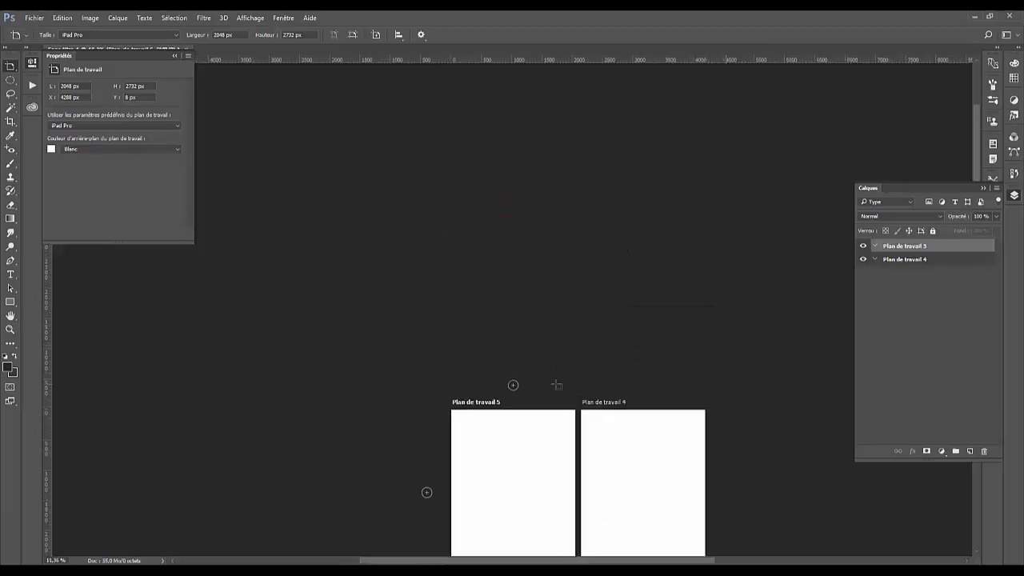
scroll(556, 385, down, 3)
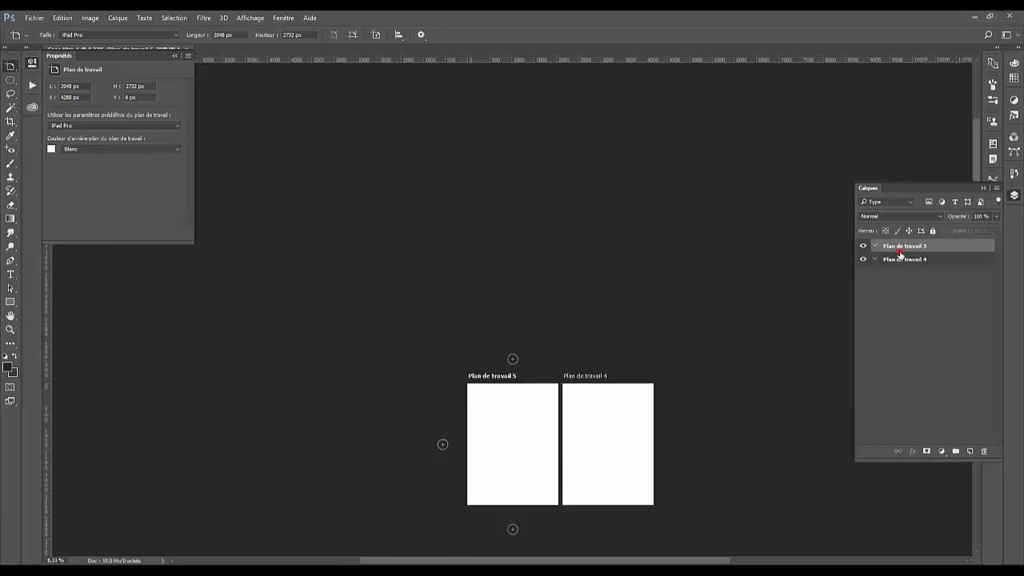
drag(894, 247, 989, 453)
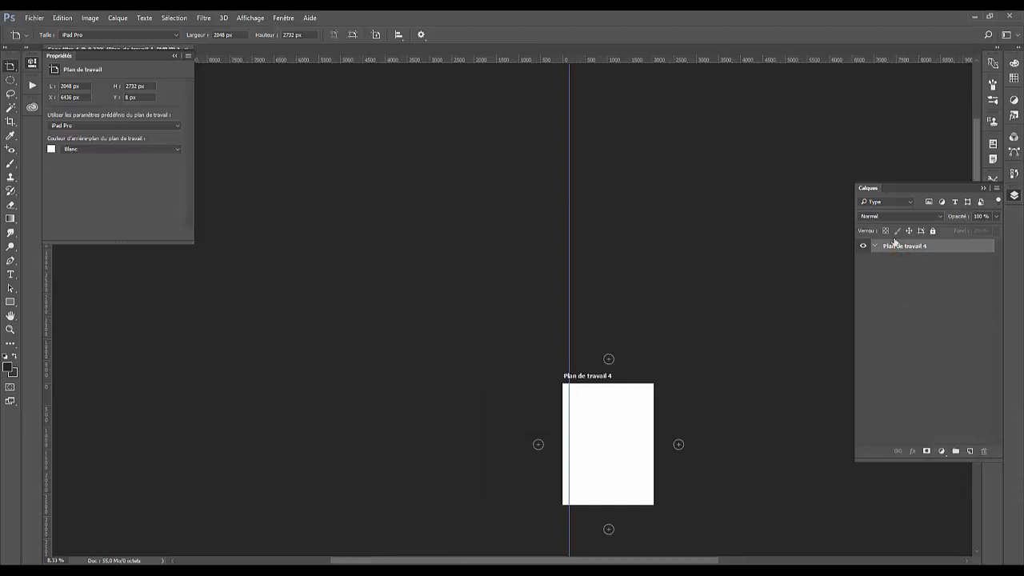
Duplicate the Plan de travail 4 artboard and alternate the selection between original and copy to compare their guides
drag(894, 243, 968, 451)
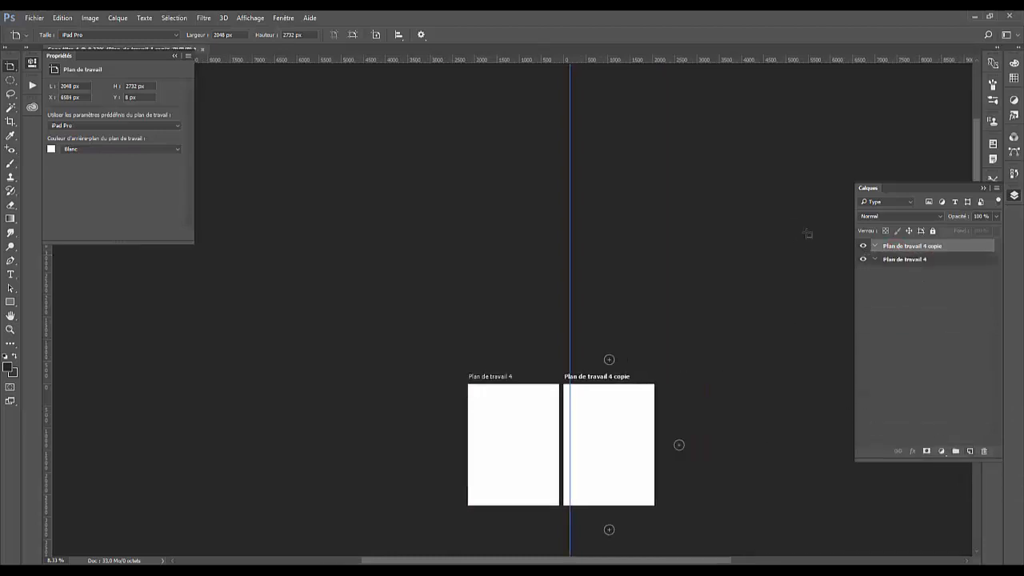
click(912, 260)
click(913, 246)
click(911, 259)
click(913, 246)
click(912, 260)
click(913, 247)
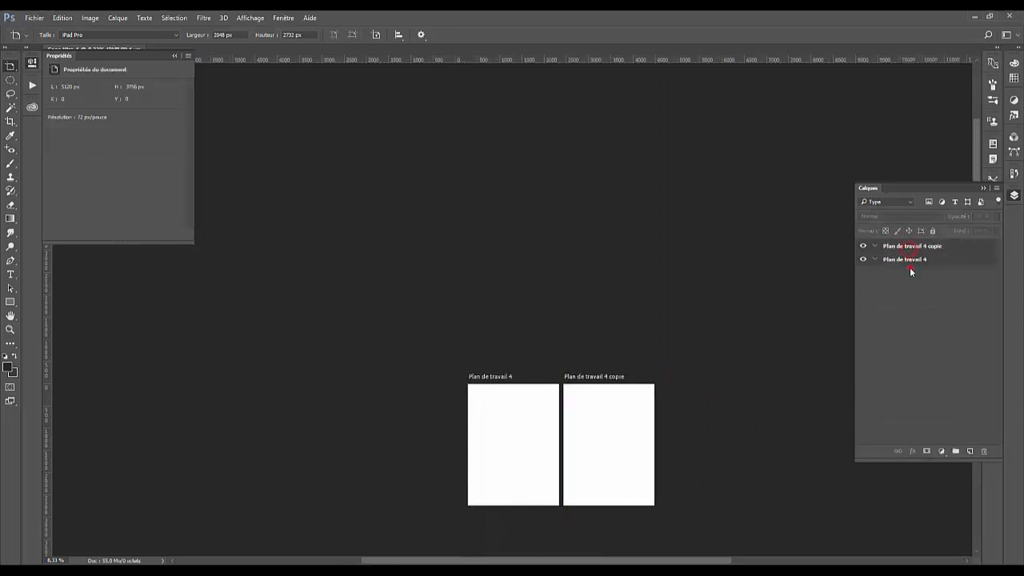
click(910, 259)
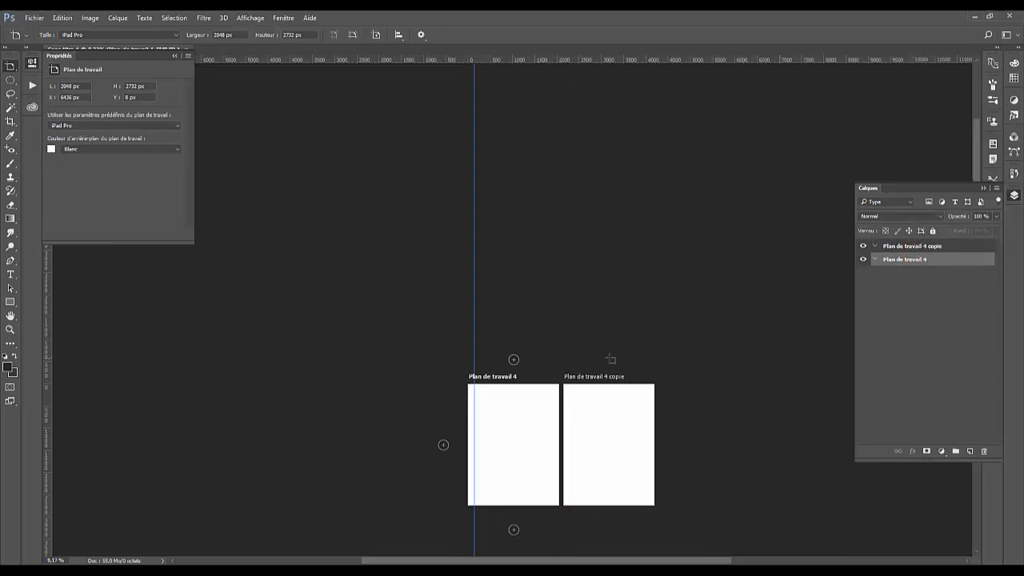
Place a second vertical guide on the Plan de travail 4 artboard at about 480 px from its left edge
scroll(610, 359, up, 1)
scroll(610, 359, down, 2)
scroll(610, 359, up, 2)
drag(592, 388, 563, 251)
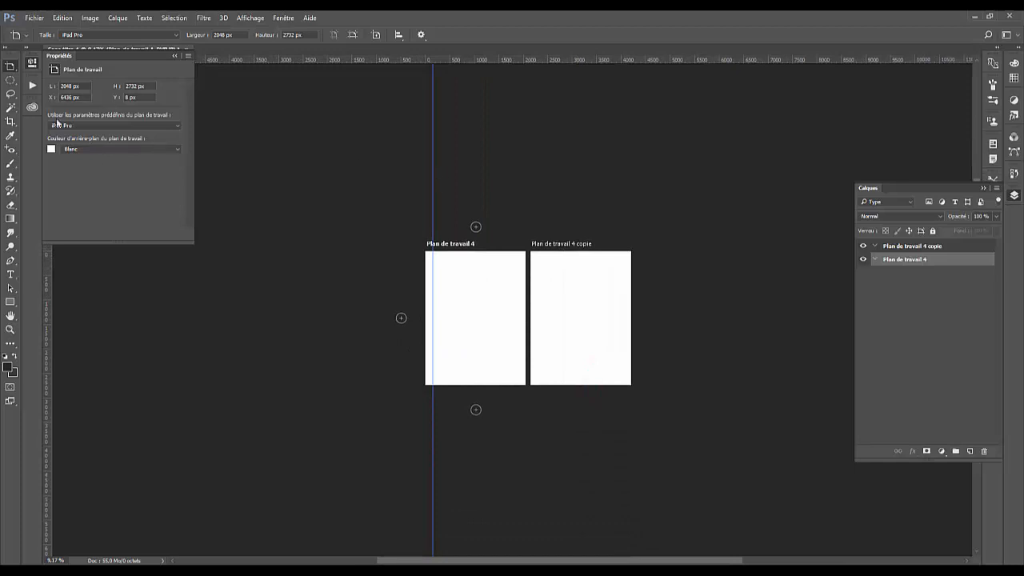
drag(45, 305, 450, 328)
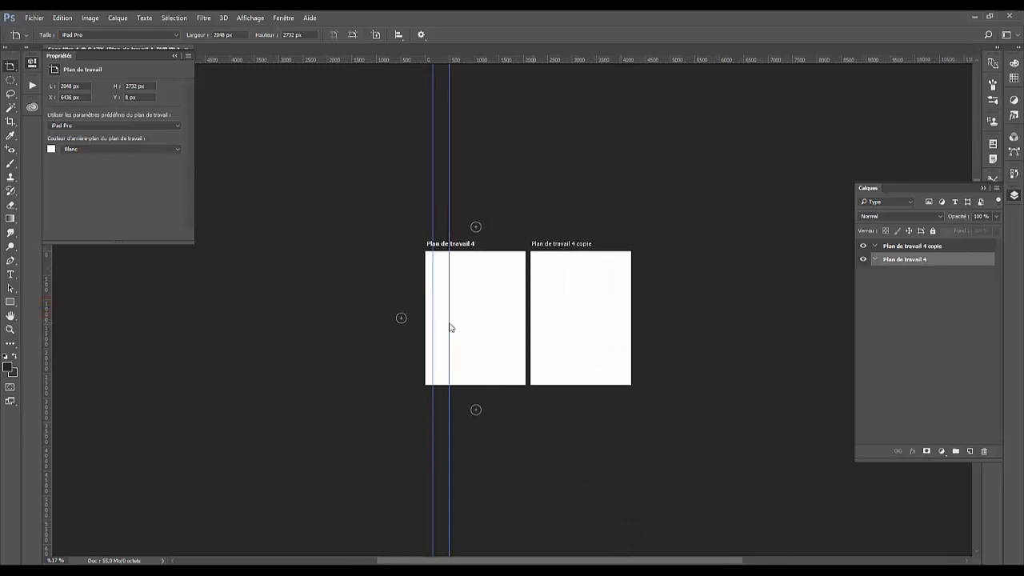
Place two more vertical guides on Plan de travail 4 at about 770 px and 1050 px from its left edge
drag(49, 282, 463, 316)
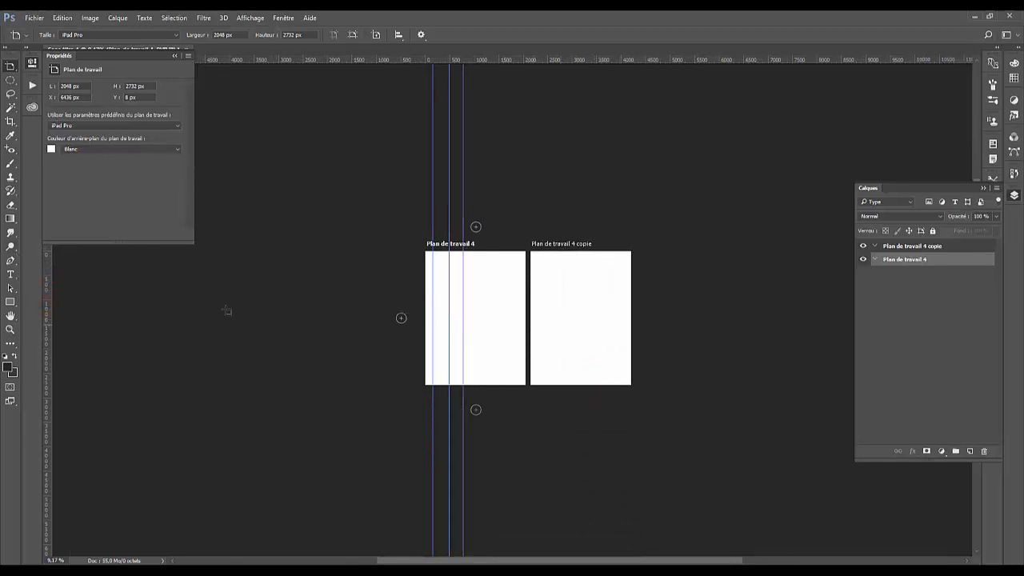
drag(46, 281, 477, 296)
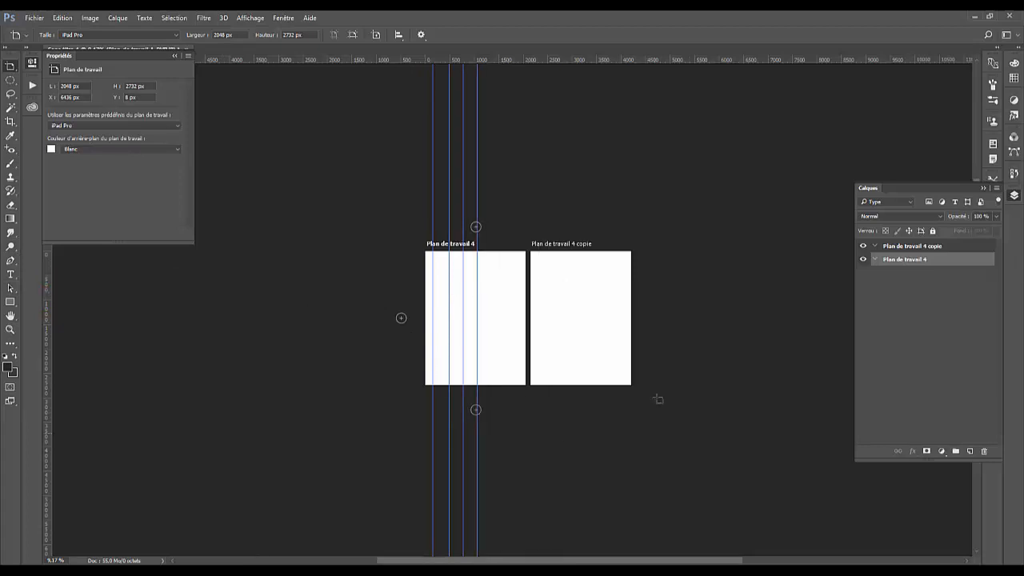
Add two artboards to the left of Plan de travail 4, and select Plan de travail 5 and Plan de travail 4 to compare their guides
click(402, 318)
click(402, 319)
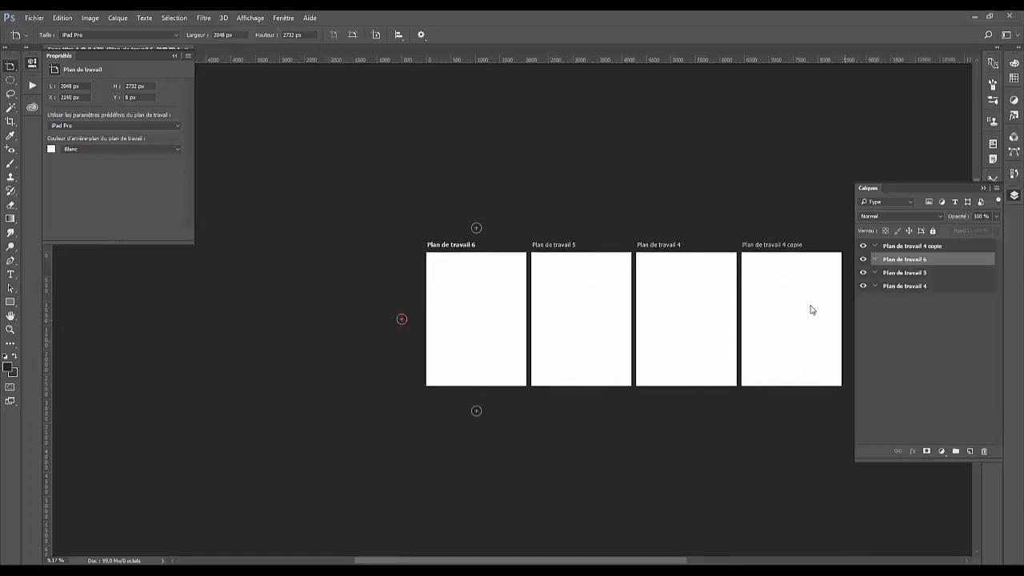
click(920, 272)
click(911, 286)
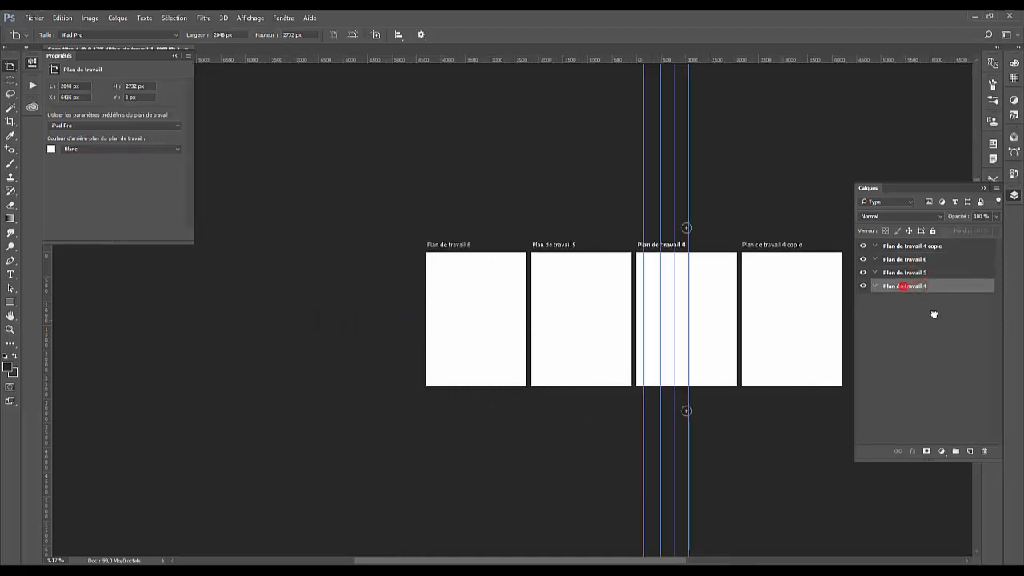
Duplicate the Plan de travail 4 artboard with its guides and rename the new copy 2
drag(912, 286, 969, 450)
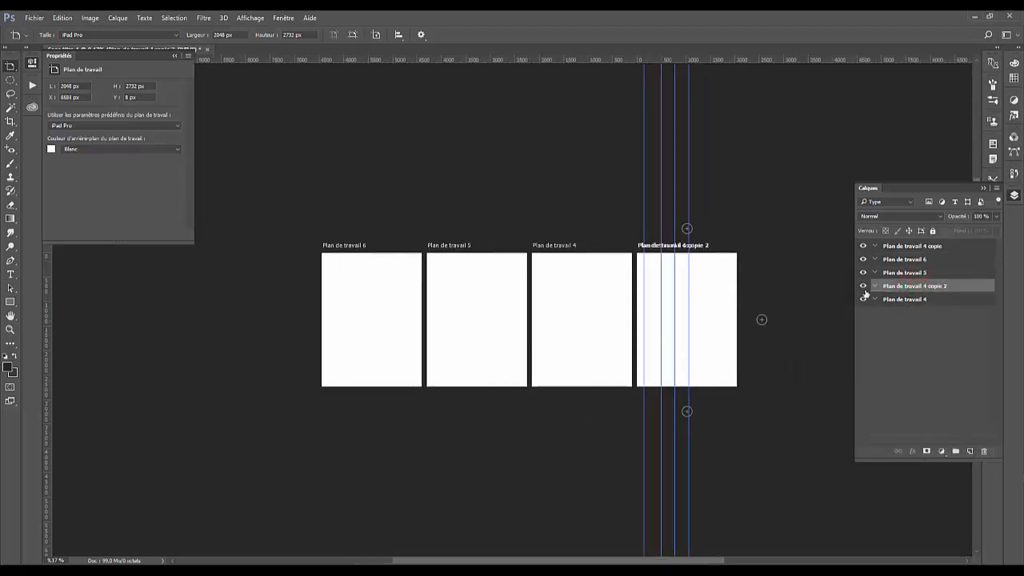
double_click(903, 286)
text(2)
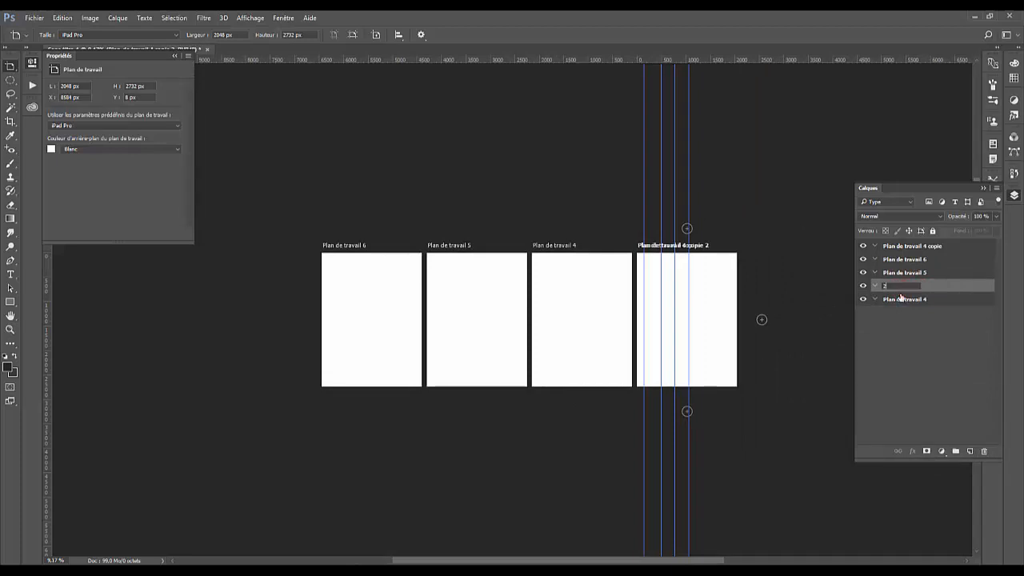
Rename the original Plan de travail 4 artboard 1 and its earlier copy 0
double_click(895, 299)
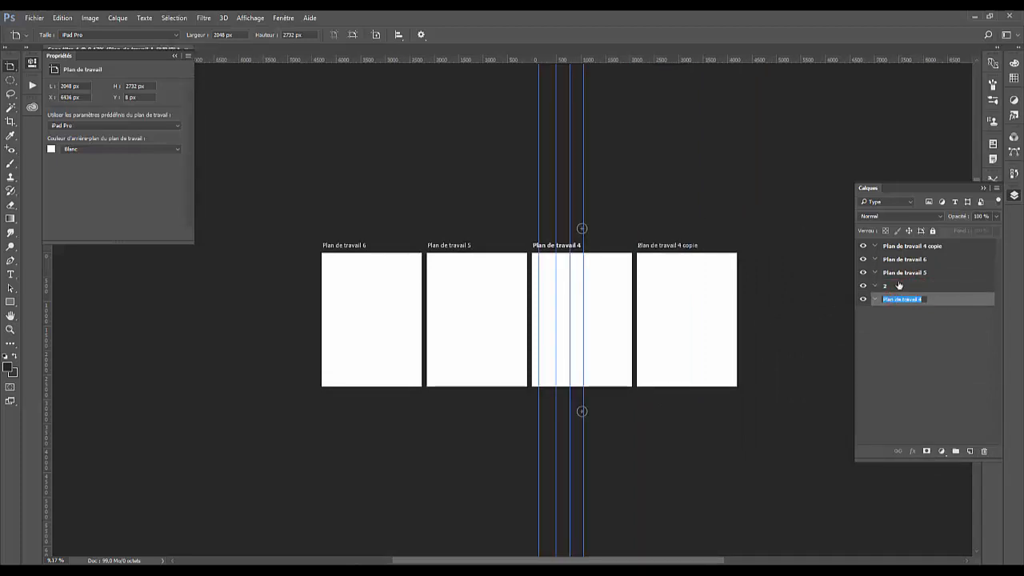
text(1)
click(897, 248)
double_click(897, 246)
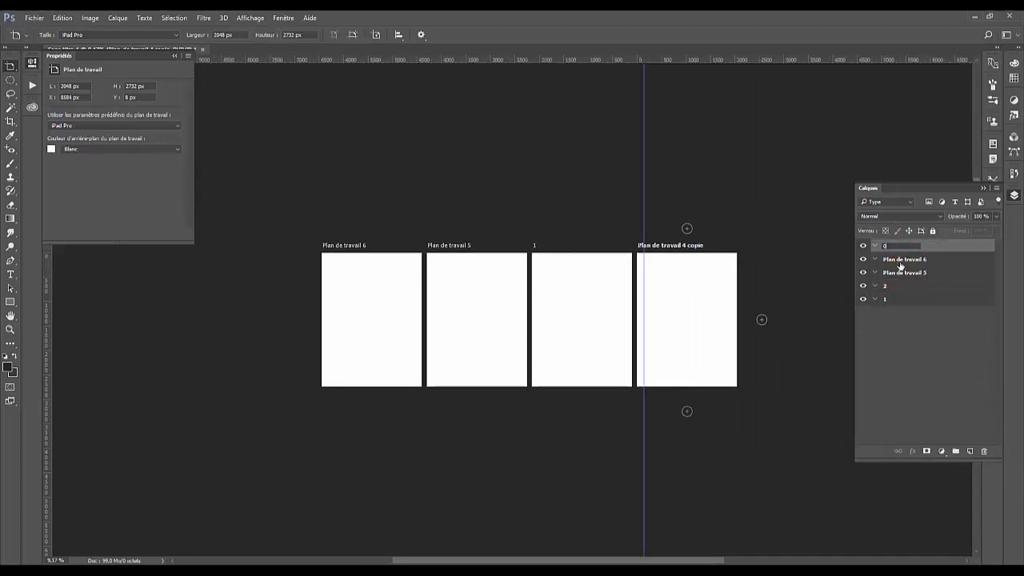
text(0)
Select Plan de travail 6, Plan de travail 5 and artboards 2, 1 and 0 in turn to compare the guides belonging to each
click(898, 258)
click(900, 272)
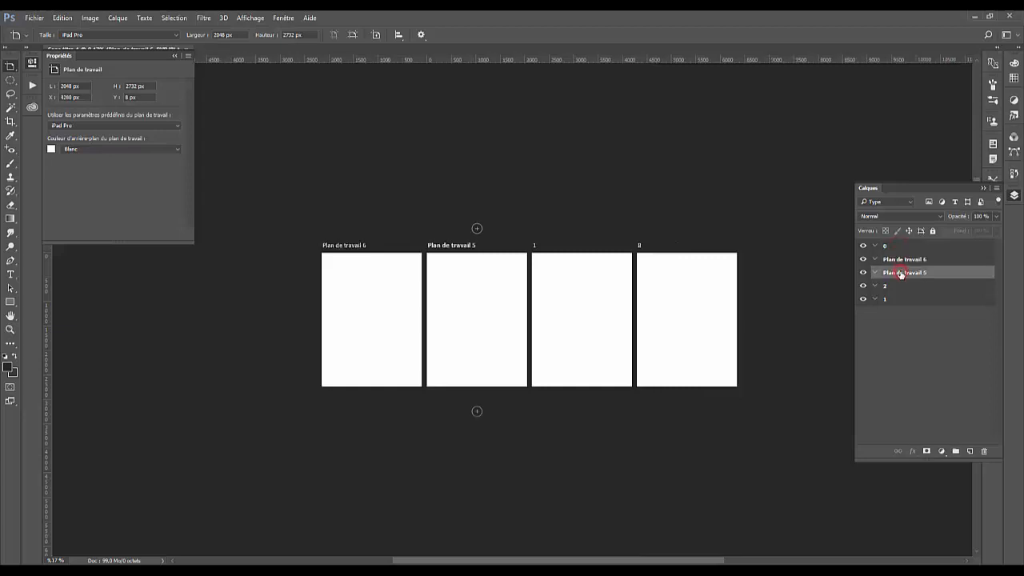
click(902, 258)
click(901, 272)
click(886, 285)
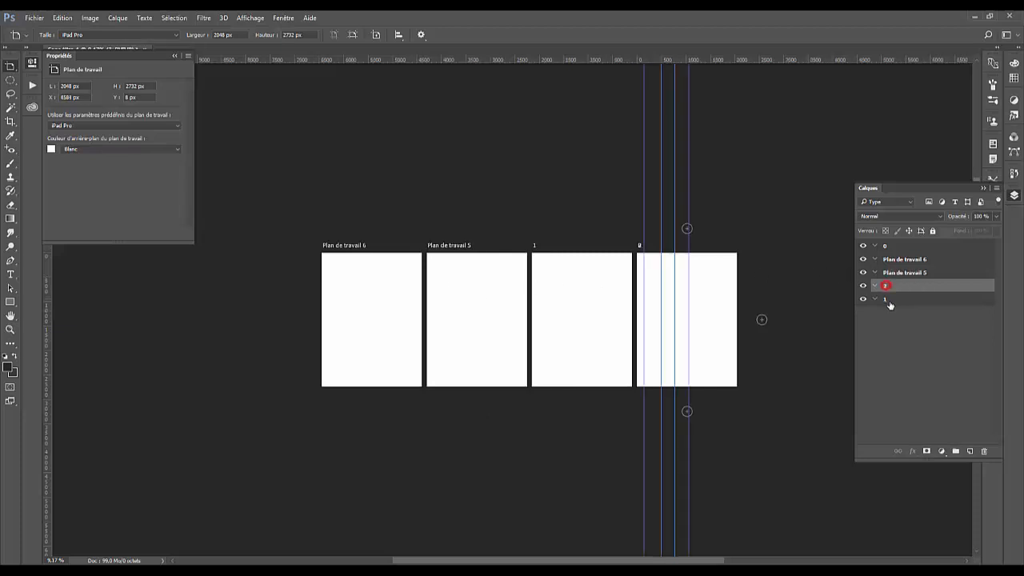
click(889, 299)
click(890, 285)
click(892, 298)
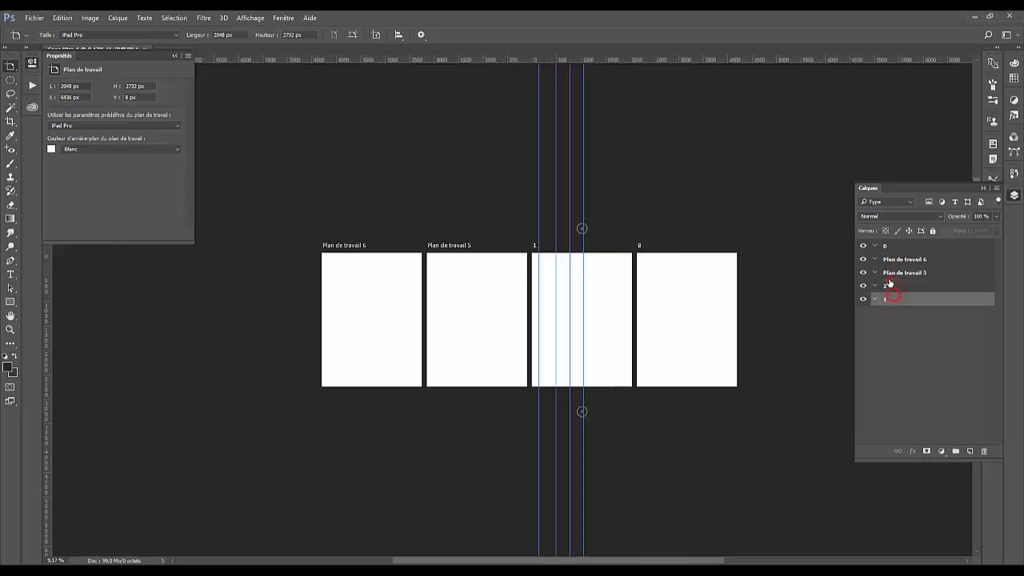
click(889, 284)
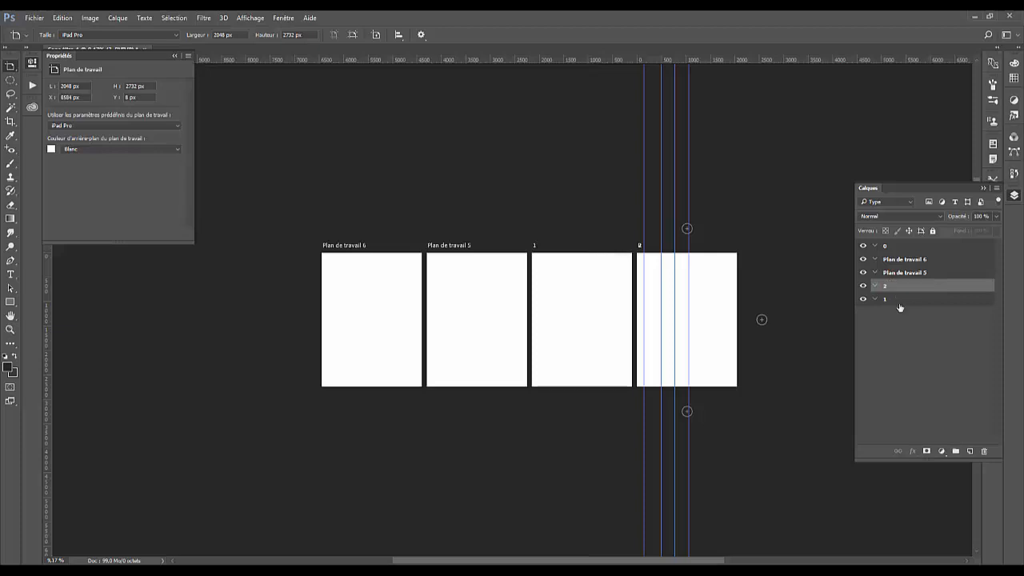
click(882, 246)
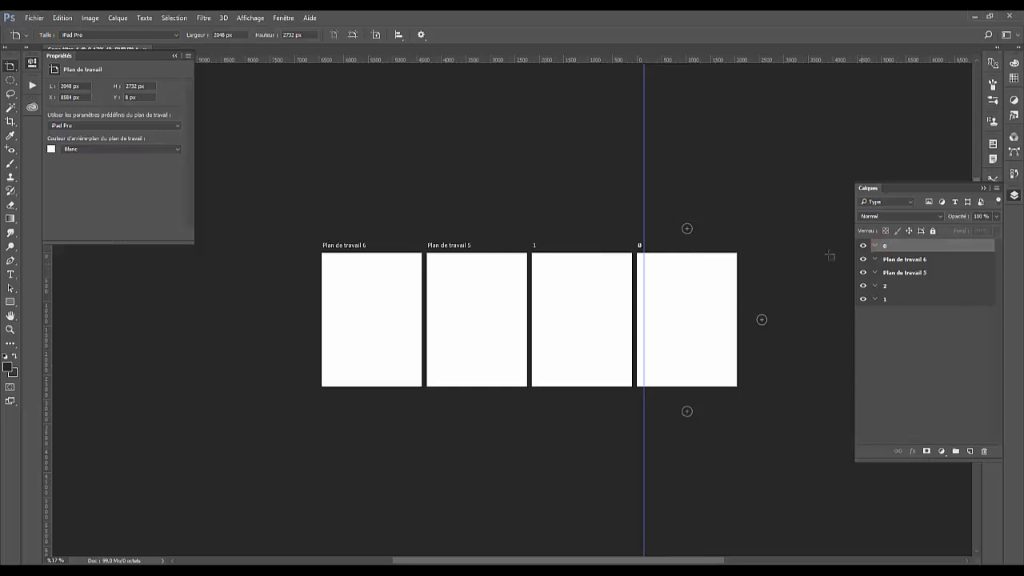
click(881, 285)
click(885, 299)
click(890, 287)
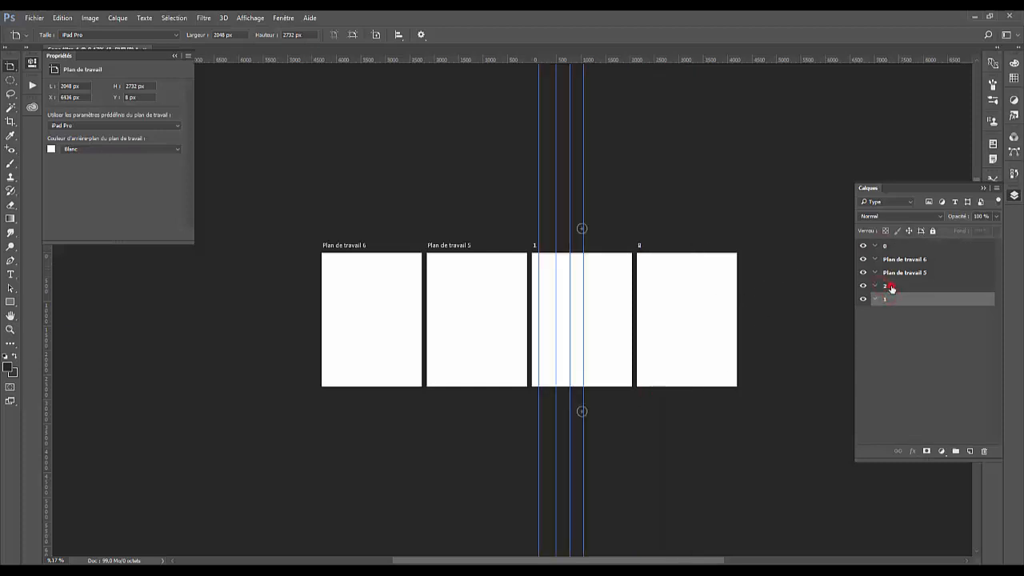
Delete artboards 0, Plan de travail 6, Plan de travail 5 and 2, keeping only artboard 1
click(890, 246)
click(887, 288)
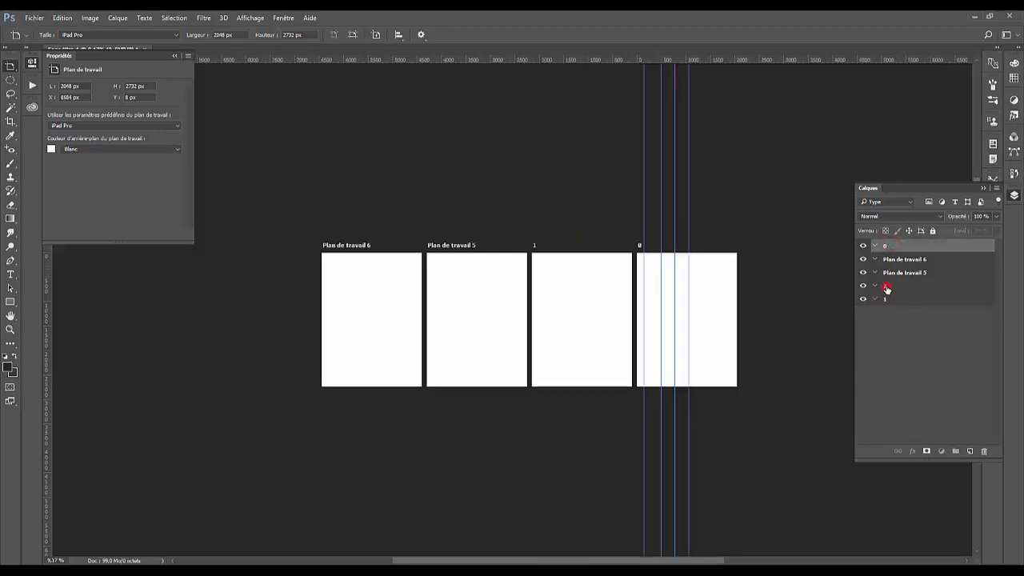
key(Delete)
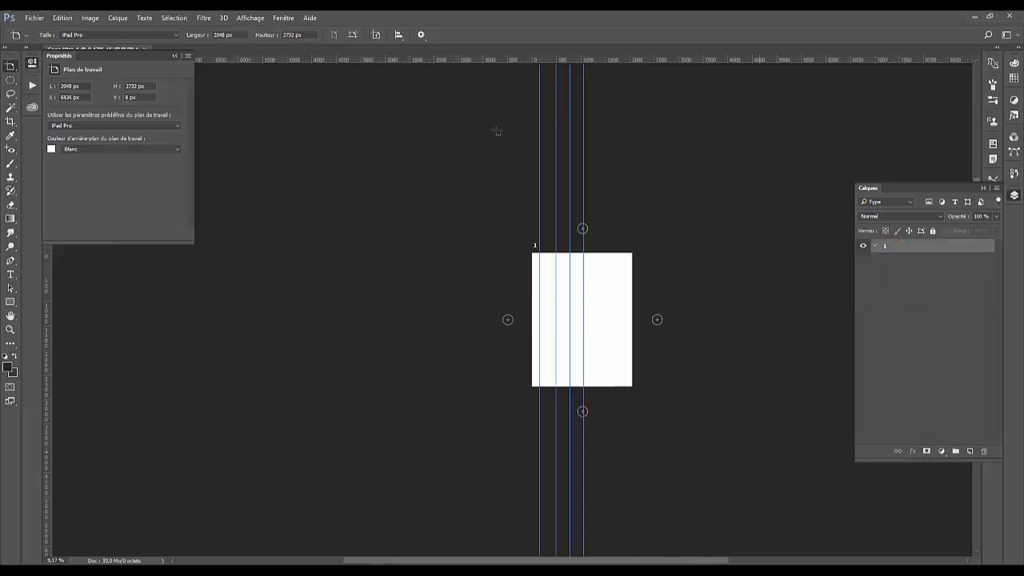
Clear all guides from the document and decline the AVG shopping offer
click(284, 18)
mouse_move(247, 22)
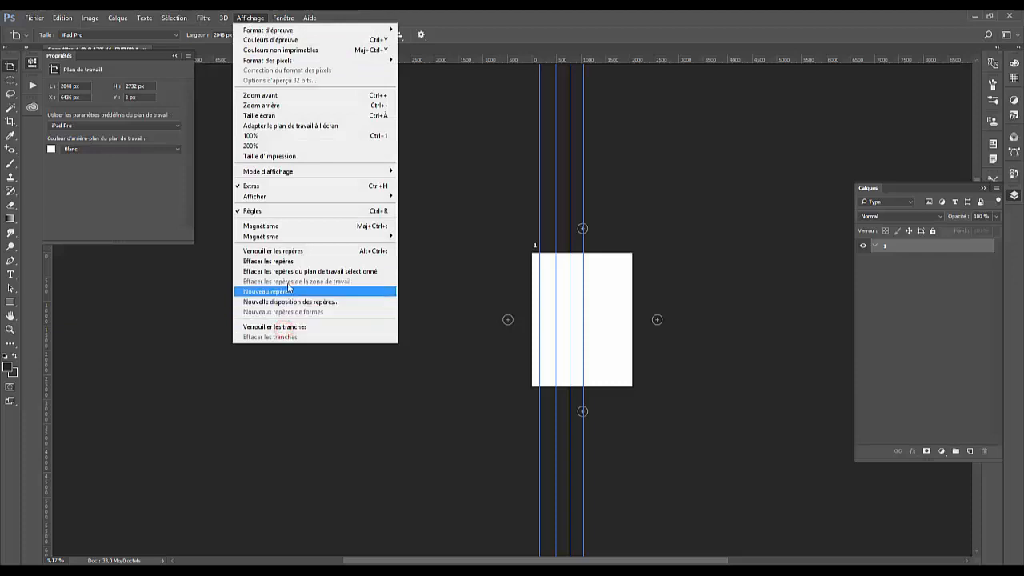
click(272, 261)
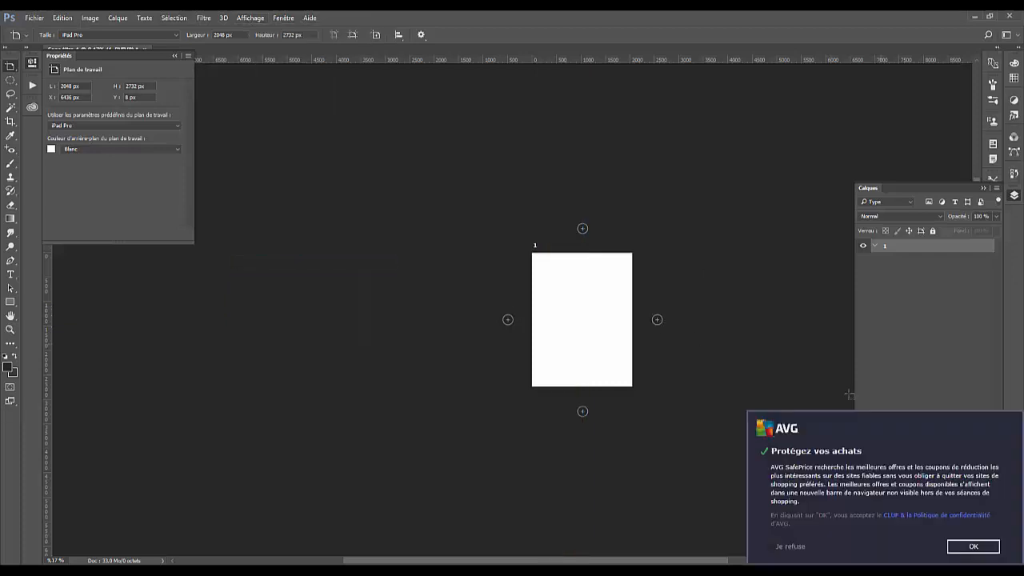
click(792, 548)
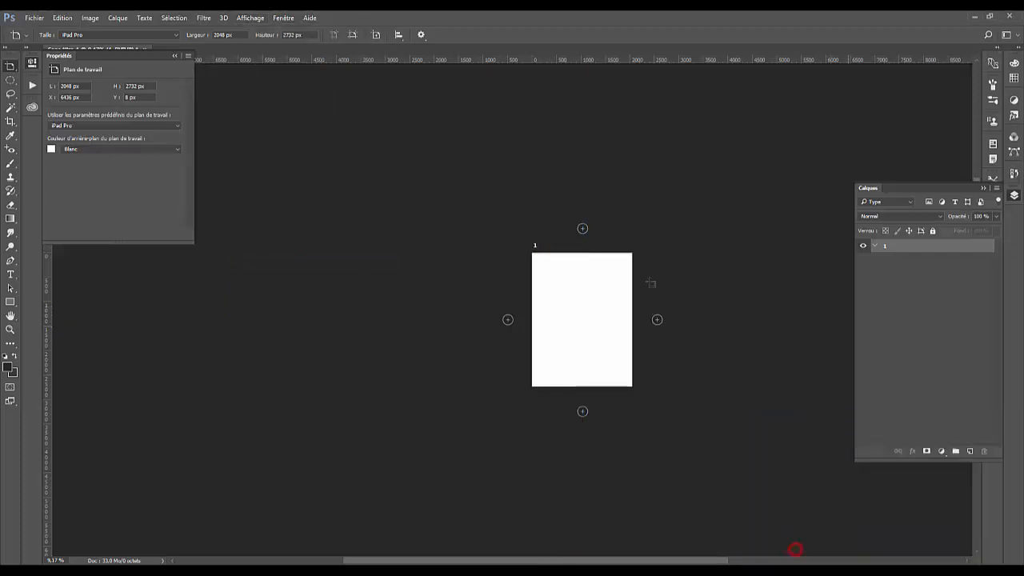
Add three iPad Pro artboards in a row to the right of artboard 1
click(656, 320)
click(656, 321)
click(656, 320)
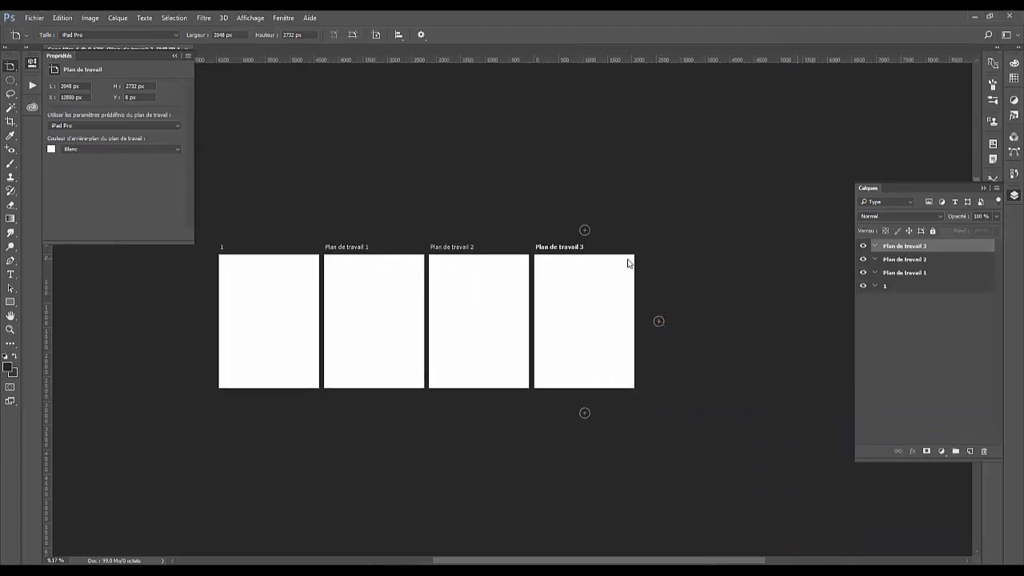
Apply a new guide layout of 12 centred columns to the selected Plan de travail 3 artboard
click(258, 20)
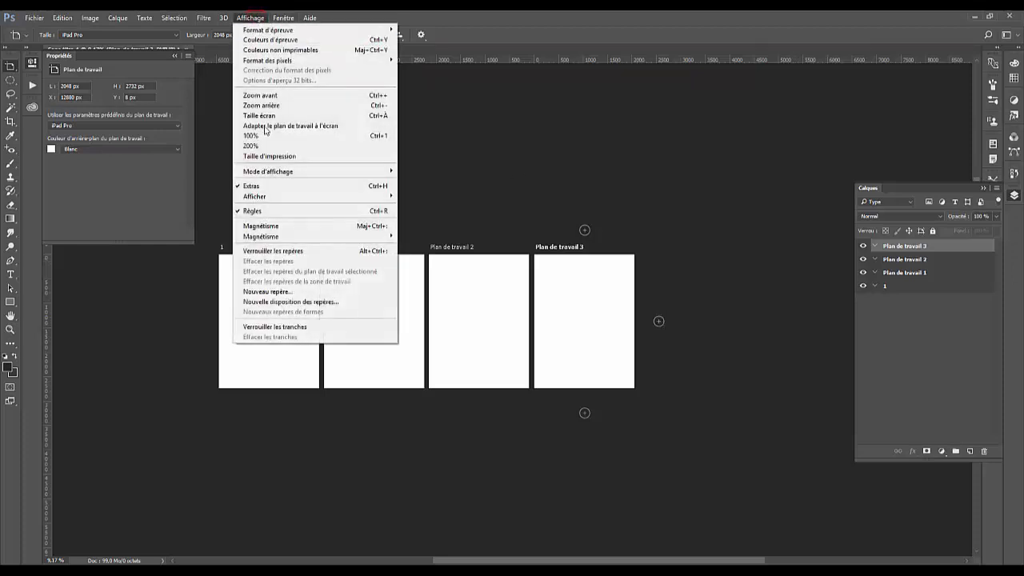
click(290, 301)
drag(685, 176, 418, 120)
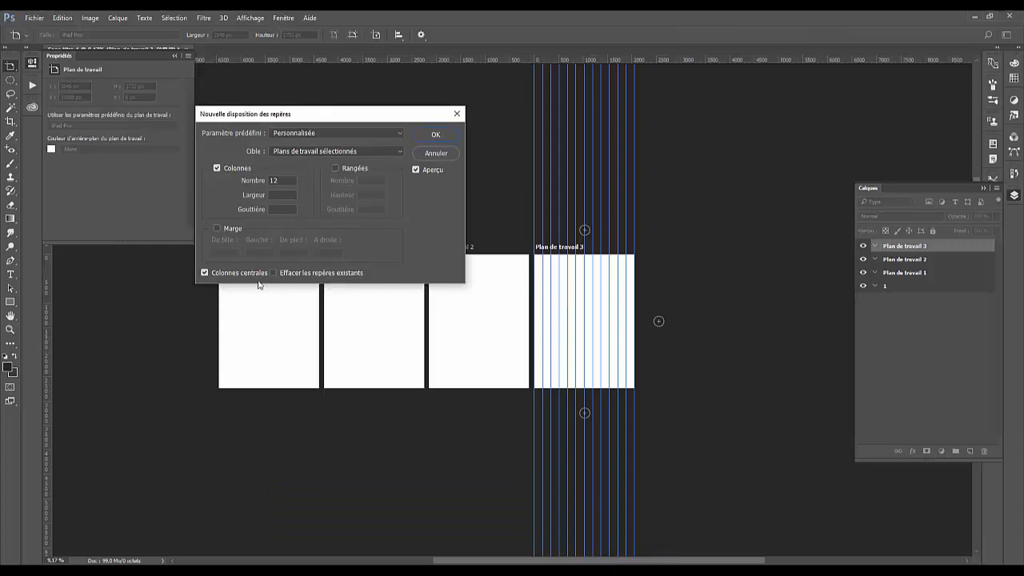
click(436, 135)
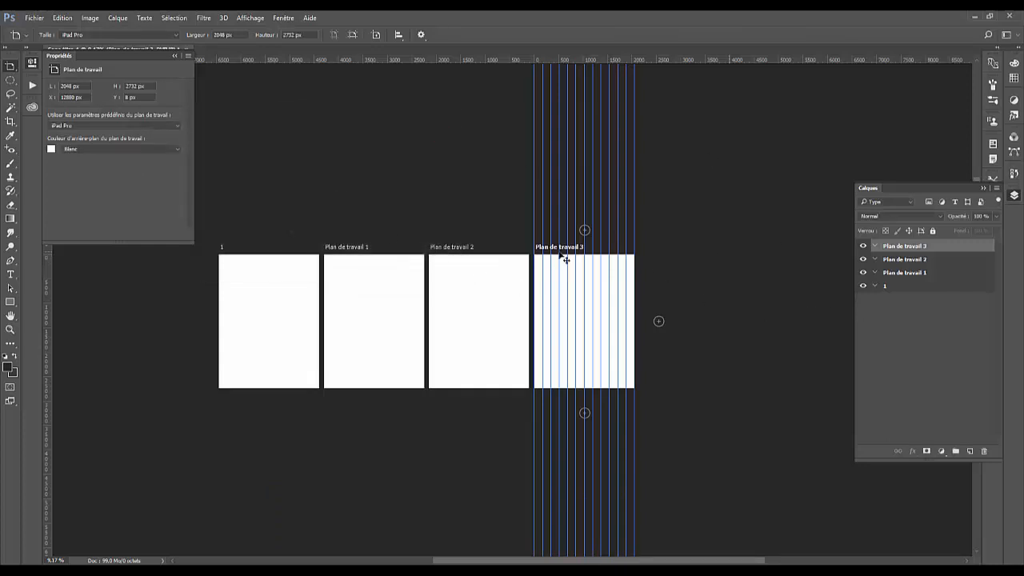
Select each of the other artboards and return to Plan de travail 3 to compare their guides
click(928, 261)
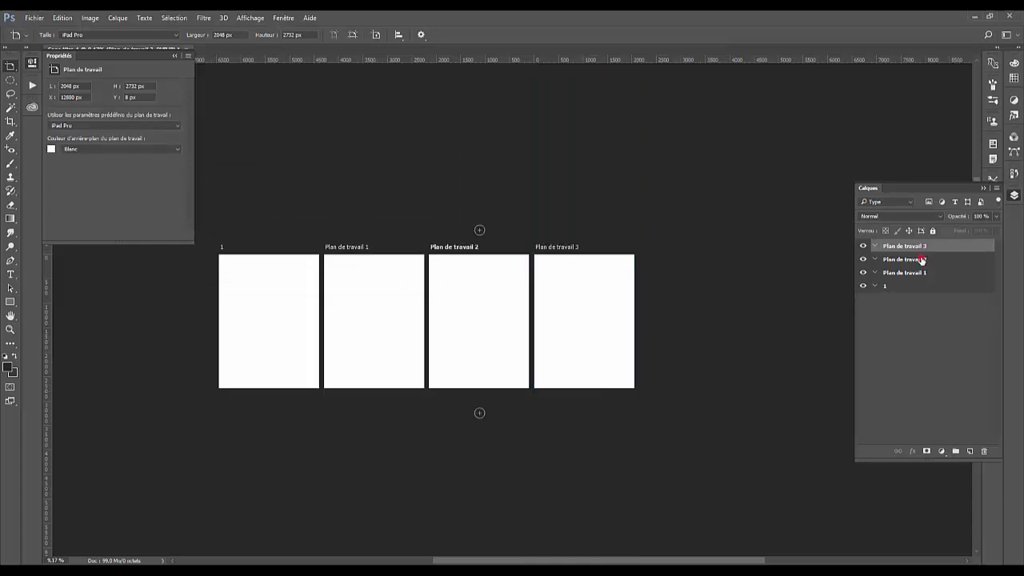
click(920, 274)
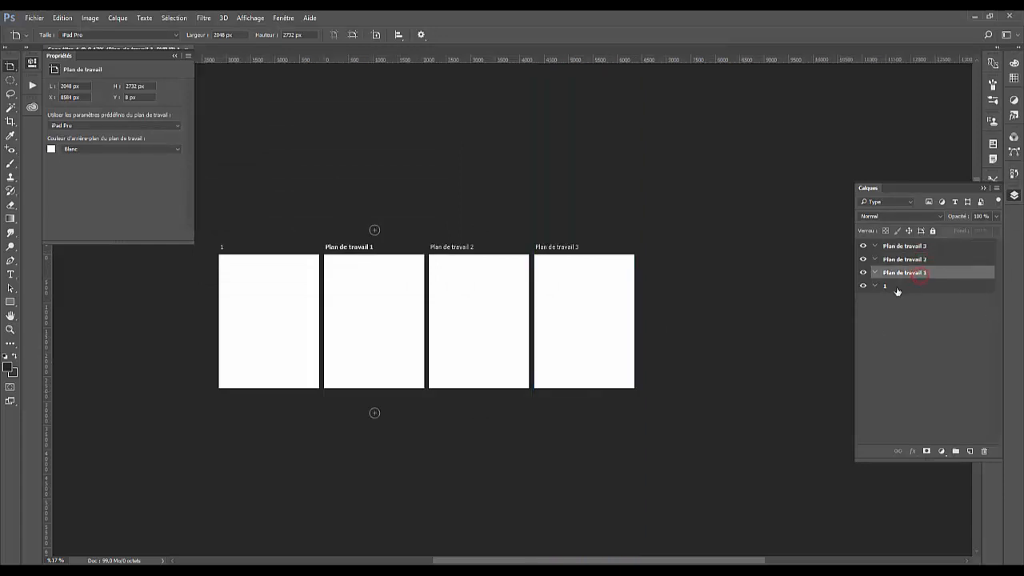
click(895, 287)
click(908, 248)
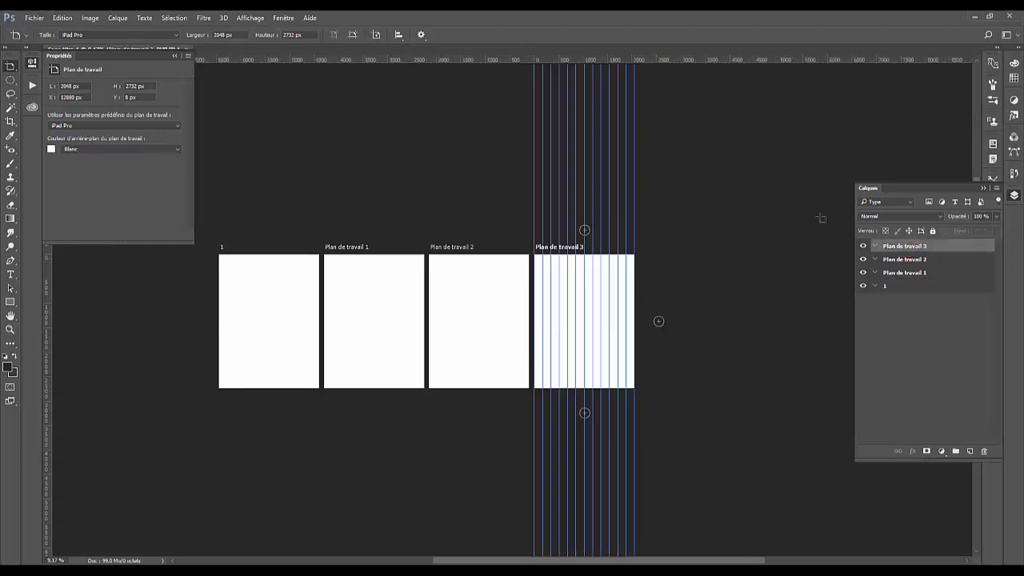
Start another 12-column guide layout targeting Plan de travail 1 and move its dialog clear of the artboards
click(253, 18)
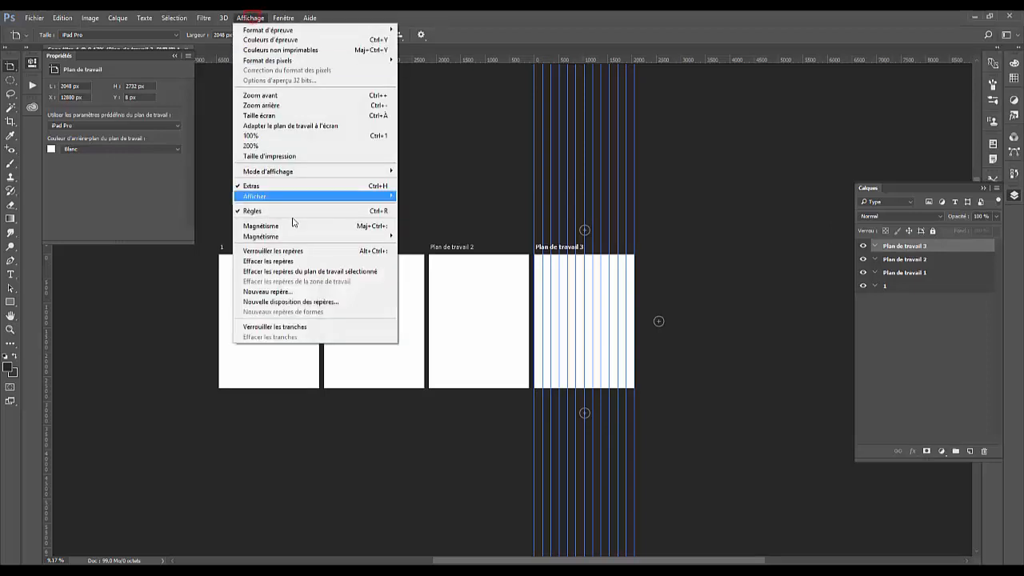
click(290, 303)
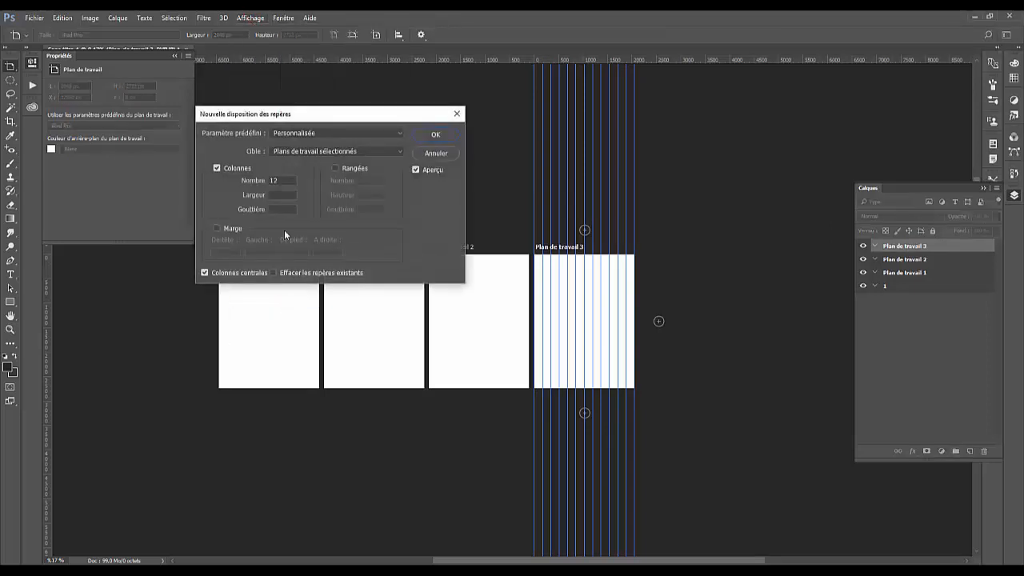
click(281, 151)
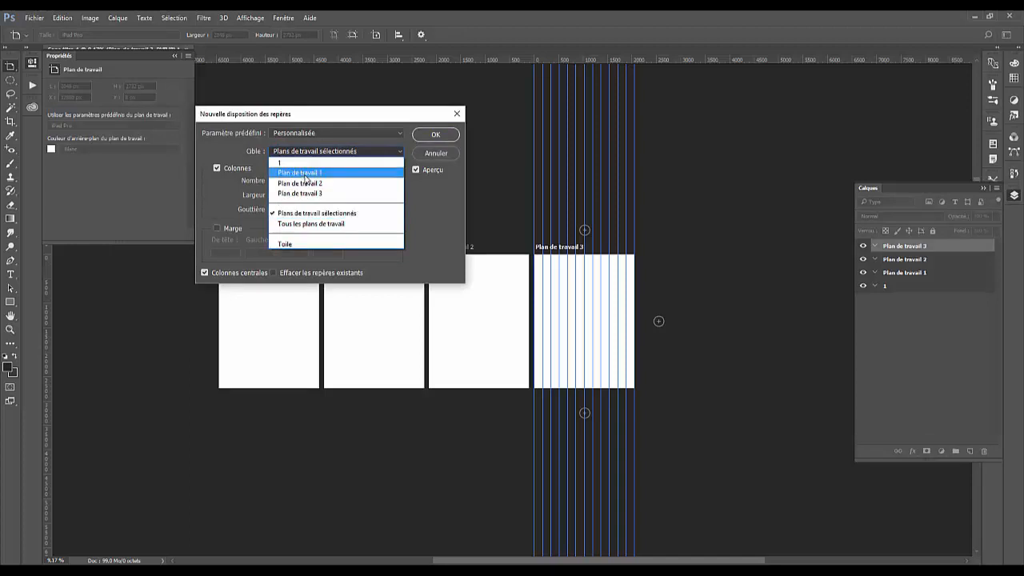
click(305, 172)
drag(323, 113, 774, 75)
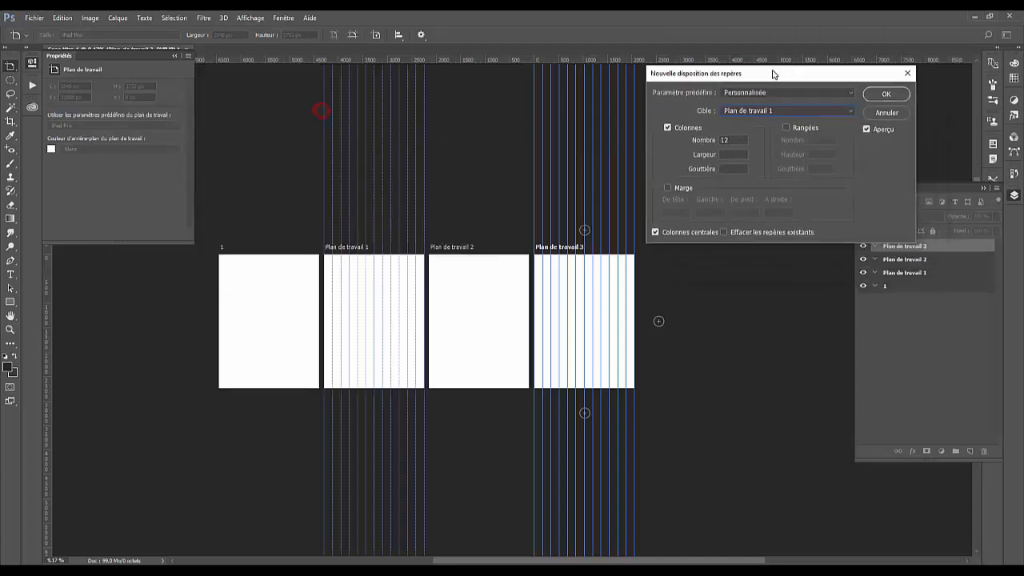
Preview the guide layout on Plan de travail 2, Plan de travail 3 and artboard 1 in turn
click(760, 111)
click(747, 121)
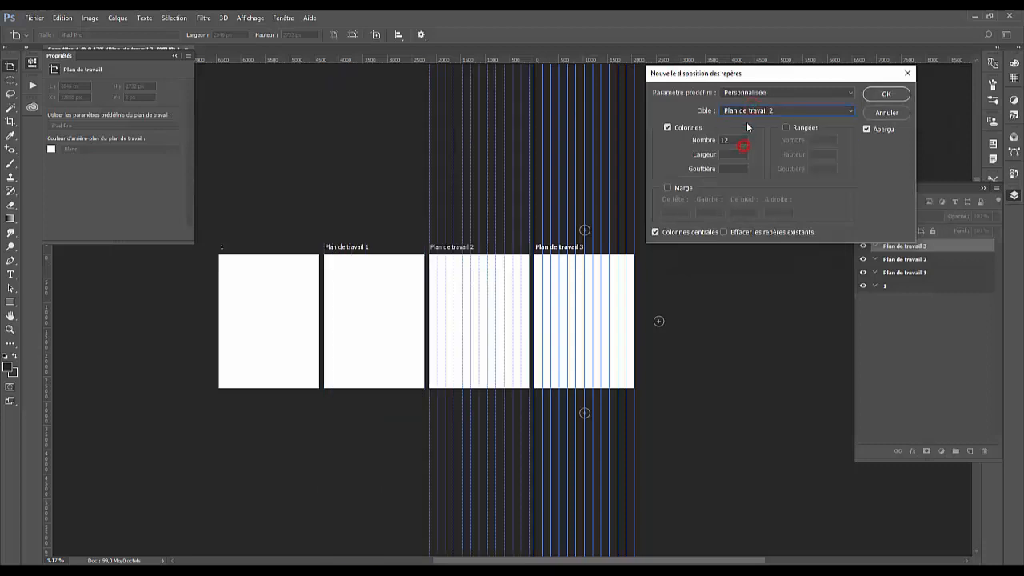
click(746, 112)
click(749, 139)
click(744, 112)
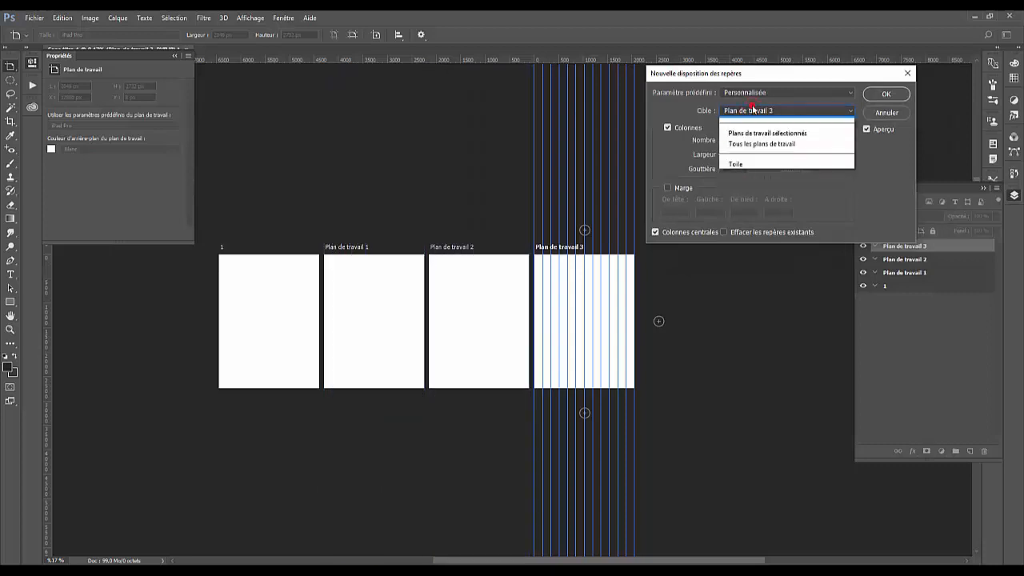
click(736, 121)
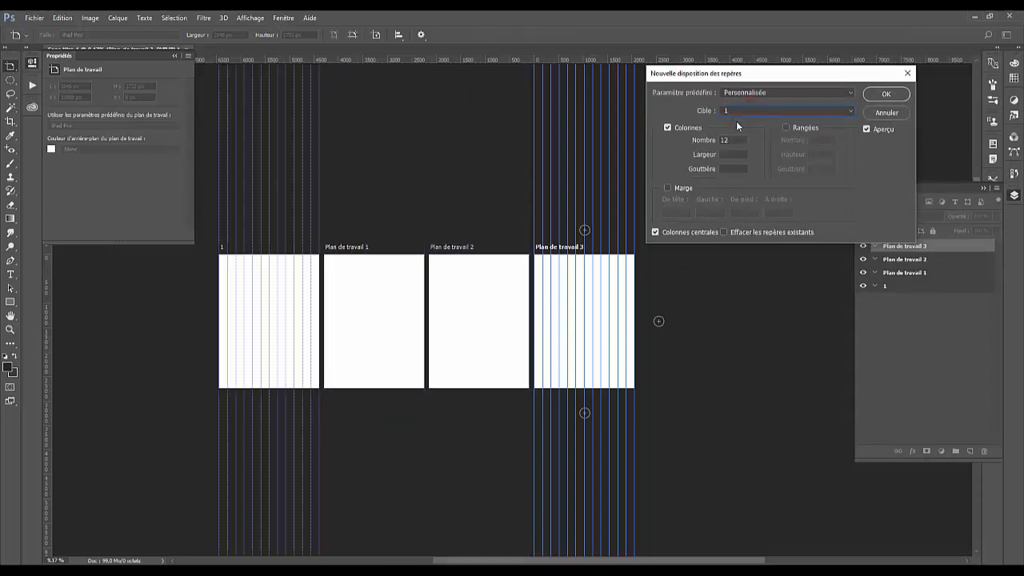
Set the guide layout's target to all artboards (Tous les plans de travail)
click(750, 111)
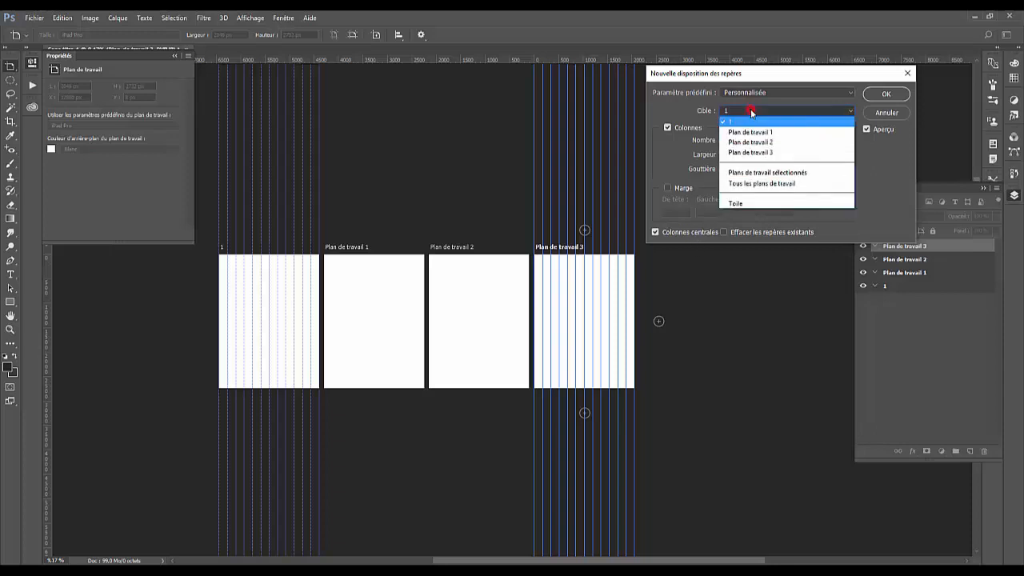
click(752, 184)
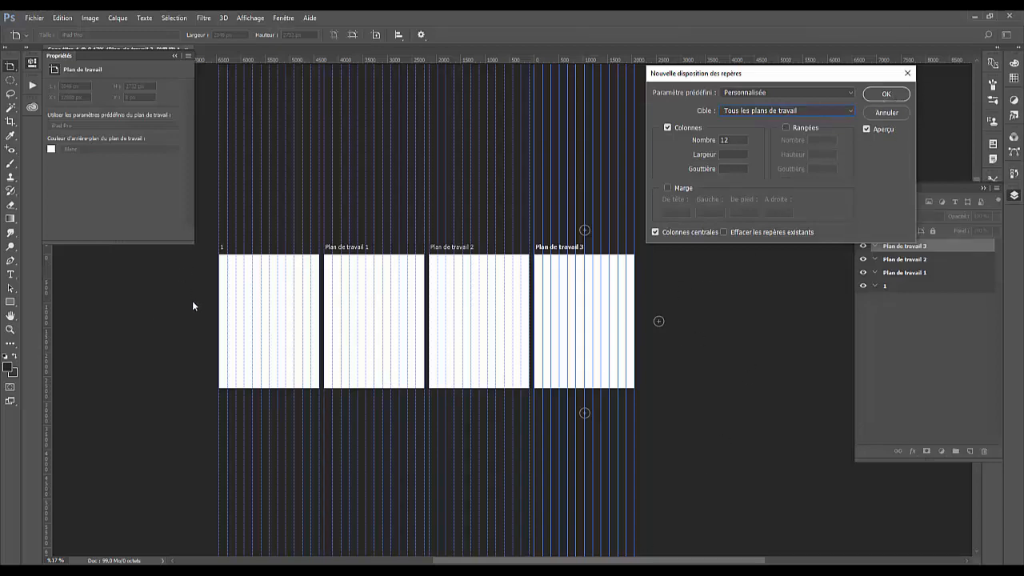
Apply the 12-column guide layout to all artboards and select each artboard in turn to check its guides
click(893, 94)
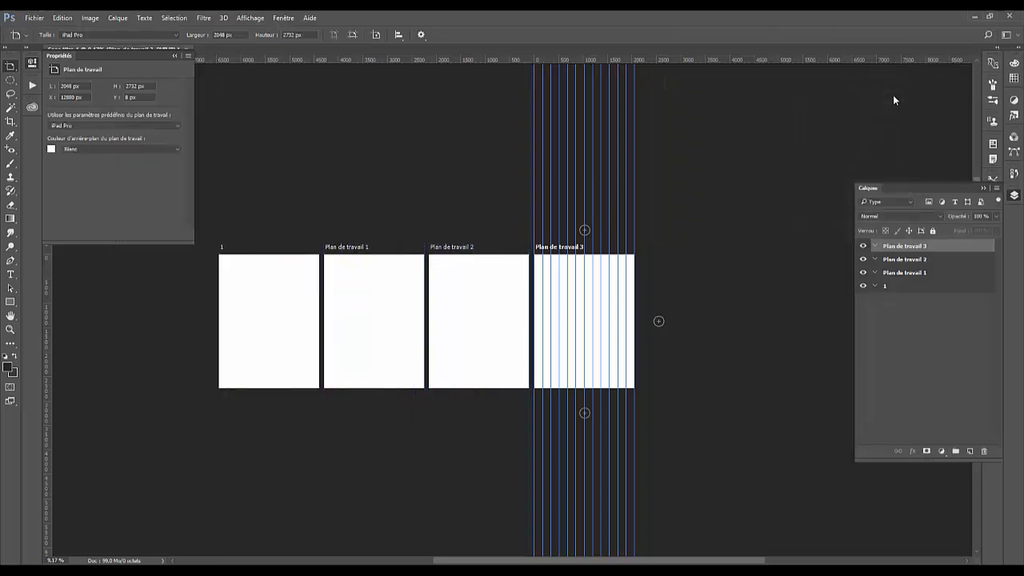
click(904, 260)
click(903, 273)
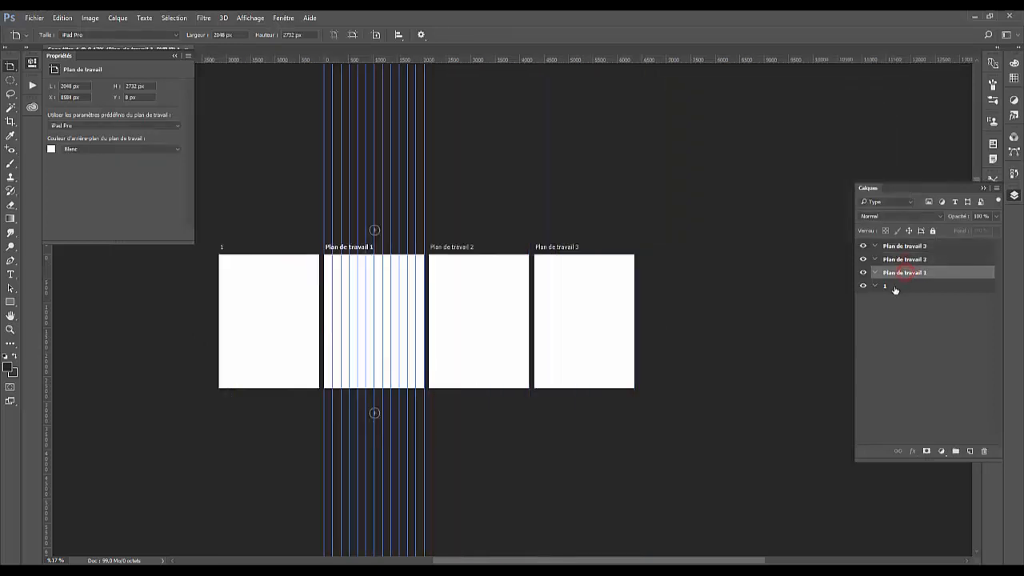
click(894, 287)
click(902, 273)
click(904, 259)
click(904, 245)
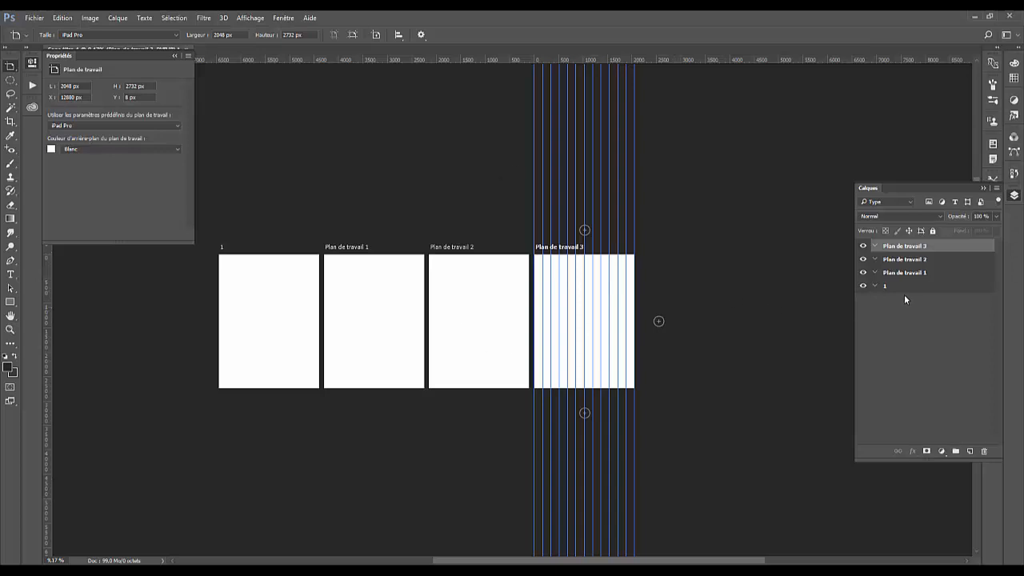
Add a new artboard beside Plan de travail 3 and apply a 12-column guide layout targeting Plan de travail 4
click(658, 321)
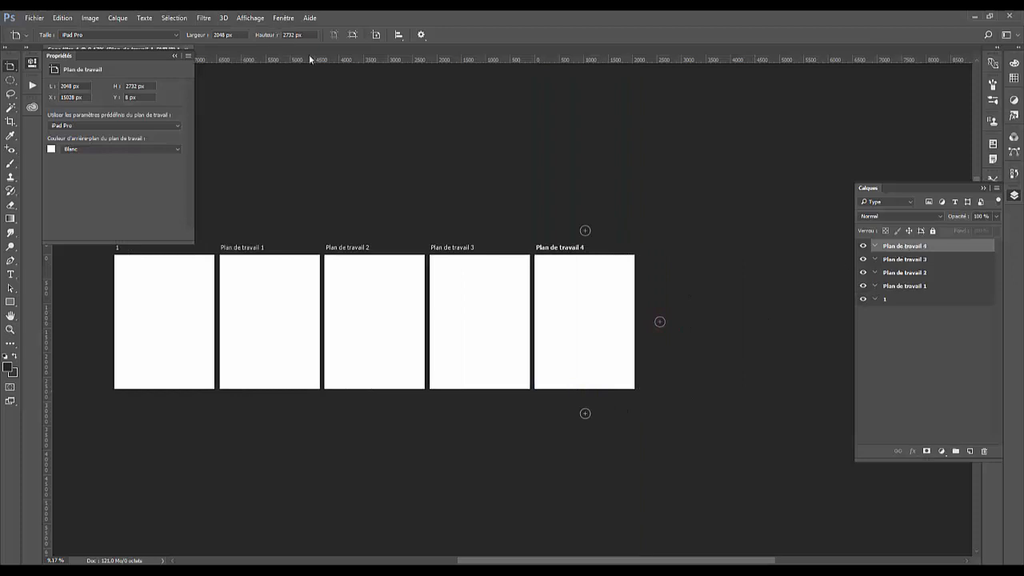
click(282, 17)
mouse_move(250, 17)
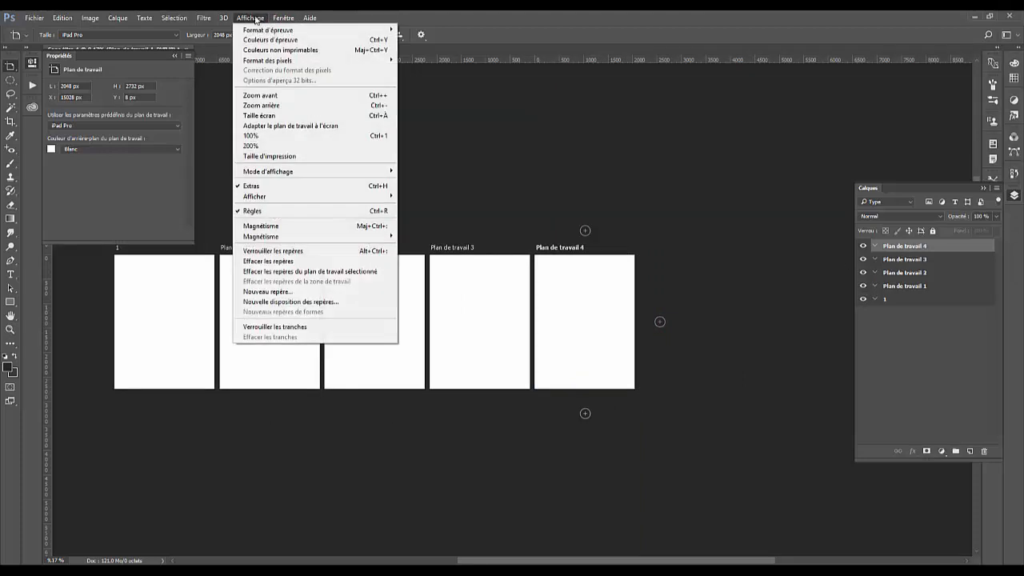
click(326, 303)
click(778, 111)
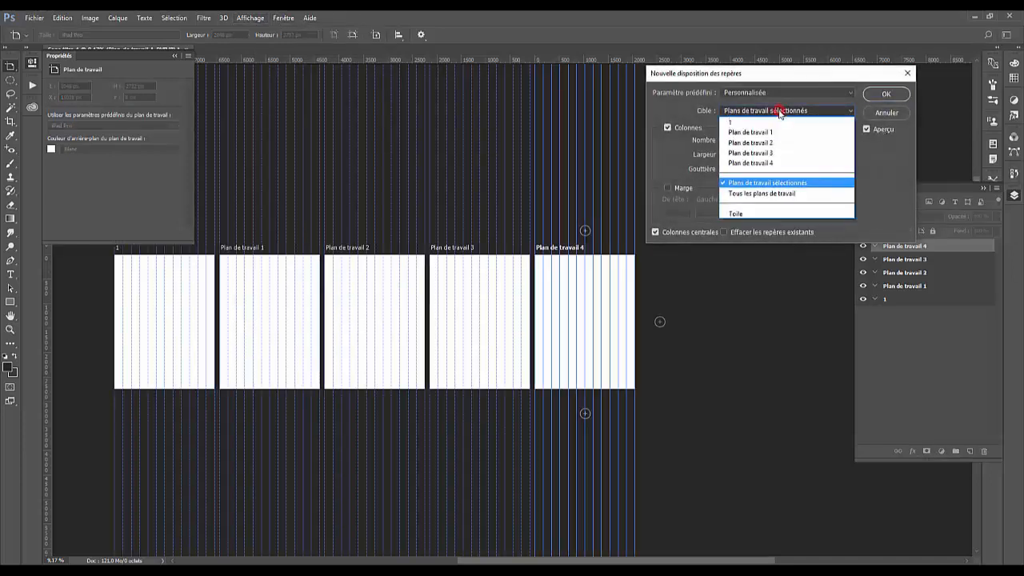
click(764, 163)
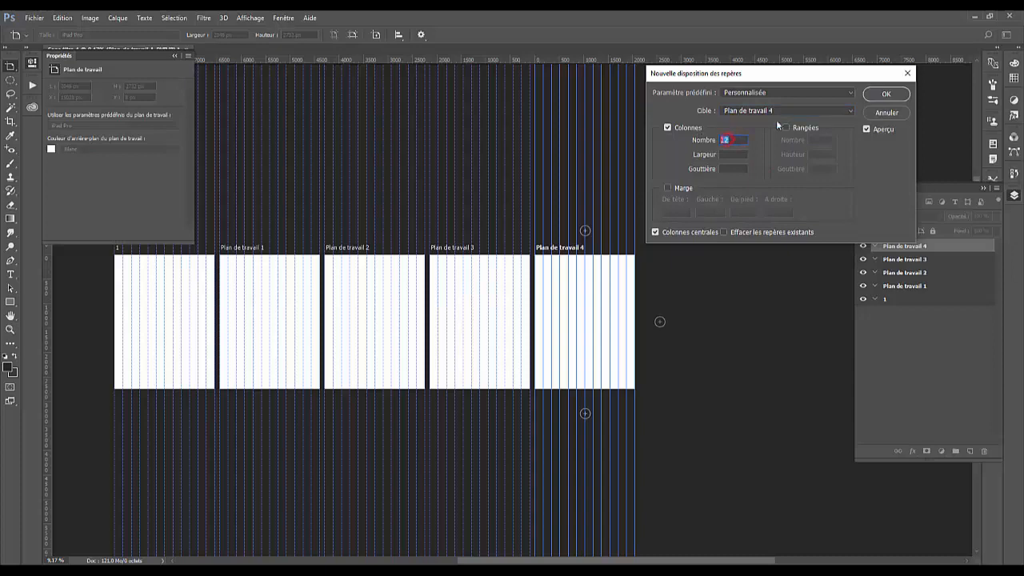
click(886, 94)
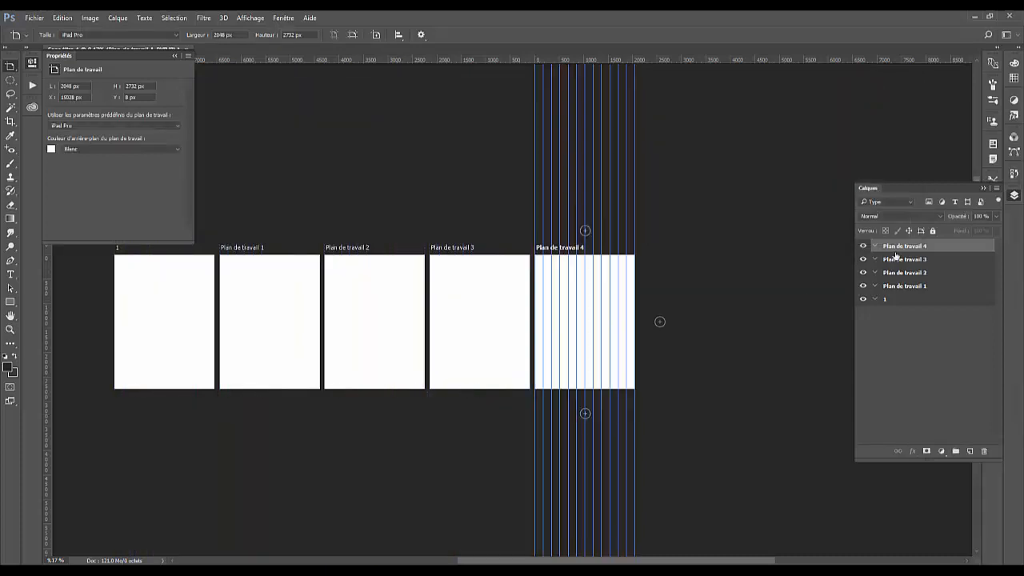
Select a few of the other artboards and return to Plan de travail 4 to compare their guides
click(909, 262)
click(894, 286)
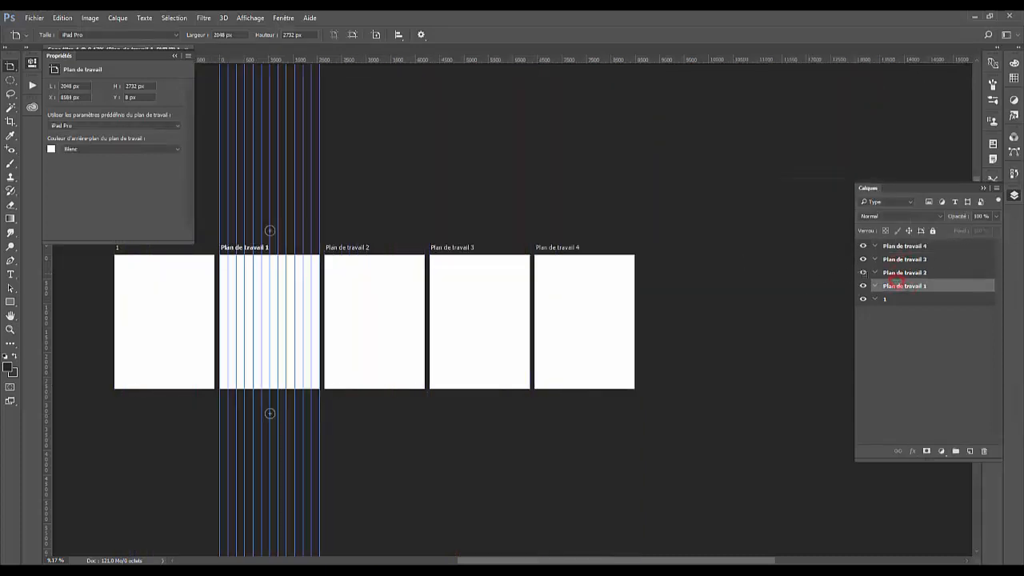
click(903, 247)
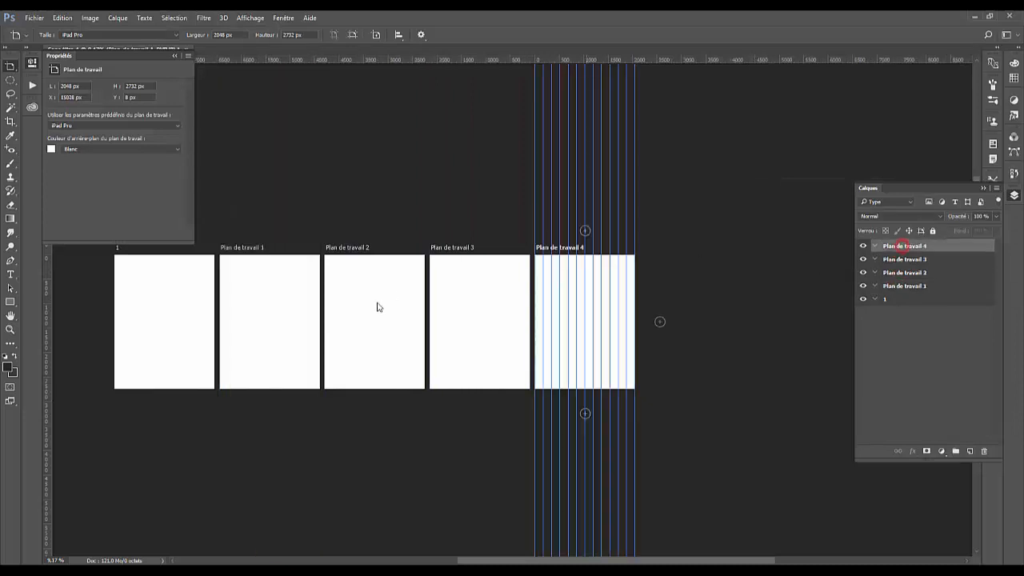
Duplicate the Plan de travail 4 artboard together with its guides
click(247, 19)
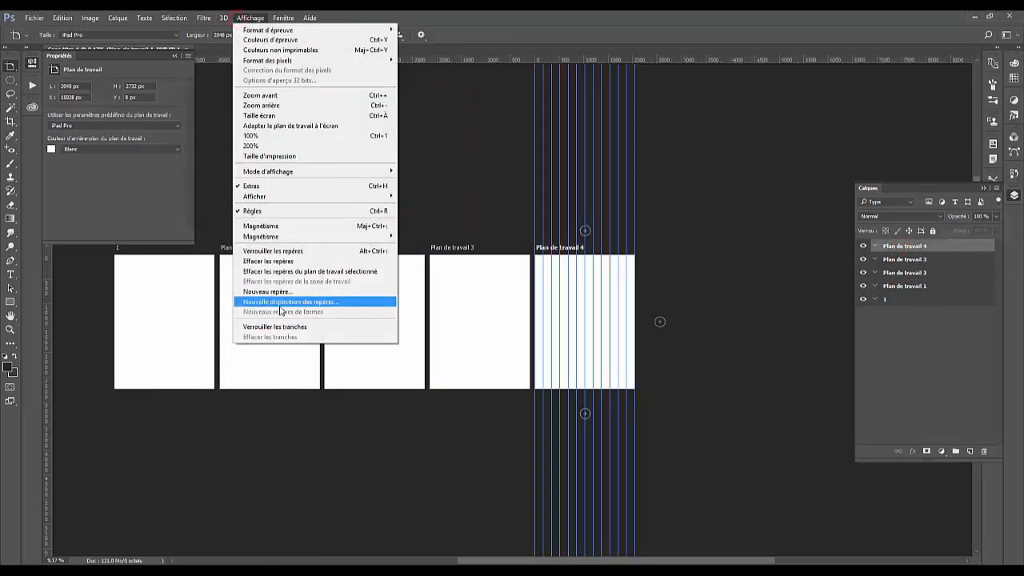
click(937, 255)
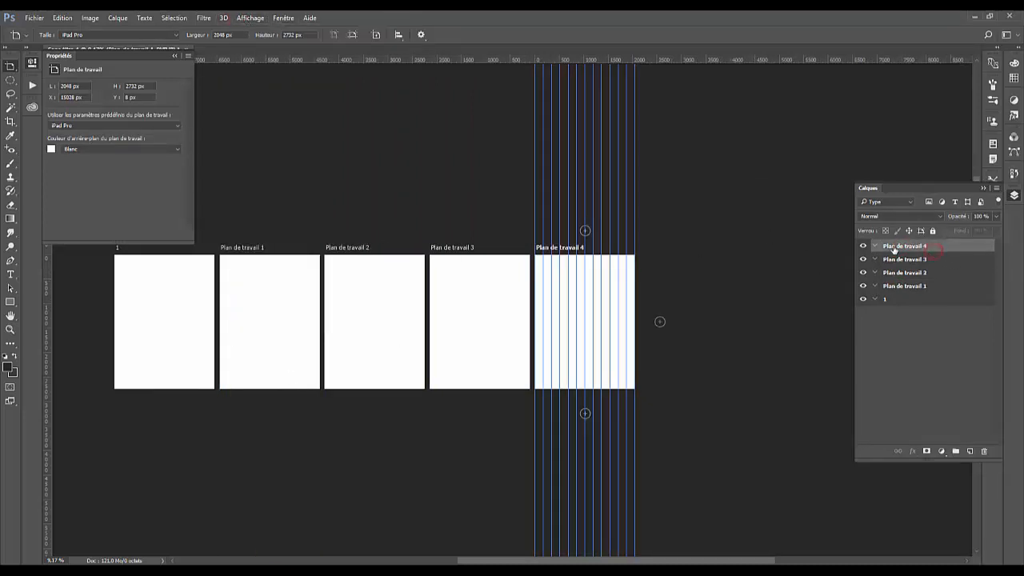
drag(892, 246, 969, 451)
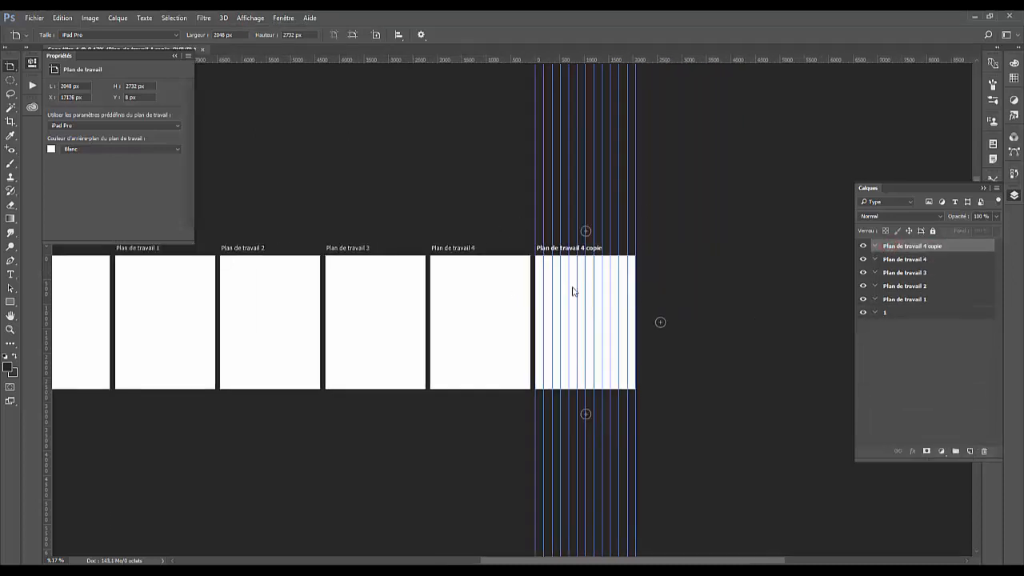
Select every artboard from Plan de travail 4 to artboard 1 and back to the duplicate to examine their guides
click(903, 260)
click(901, 273)
click(903, 287)
click(905, 301)
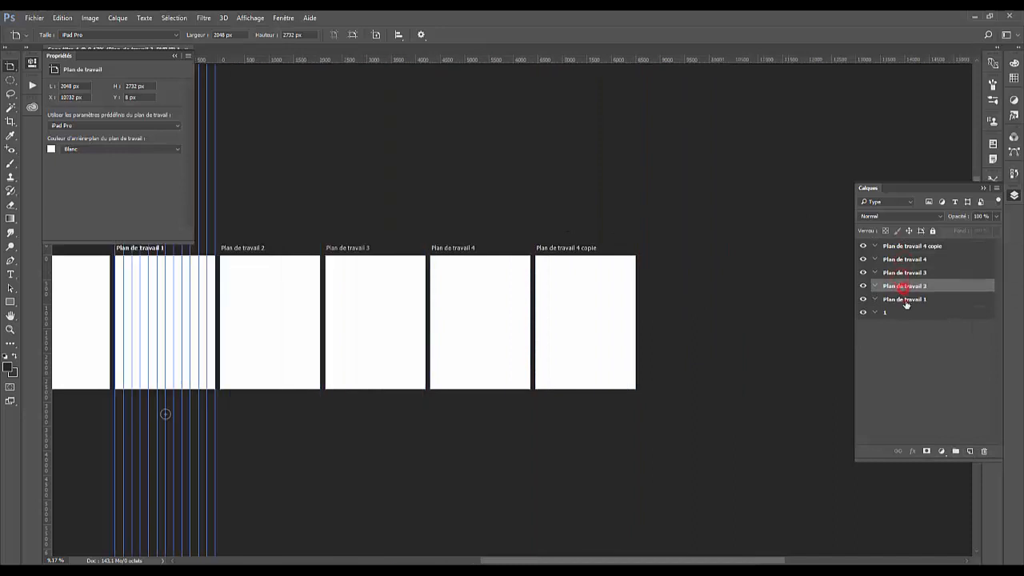
click(890, 316)
click(897, 288)
click(898, 297)
click(899, 274)
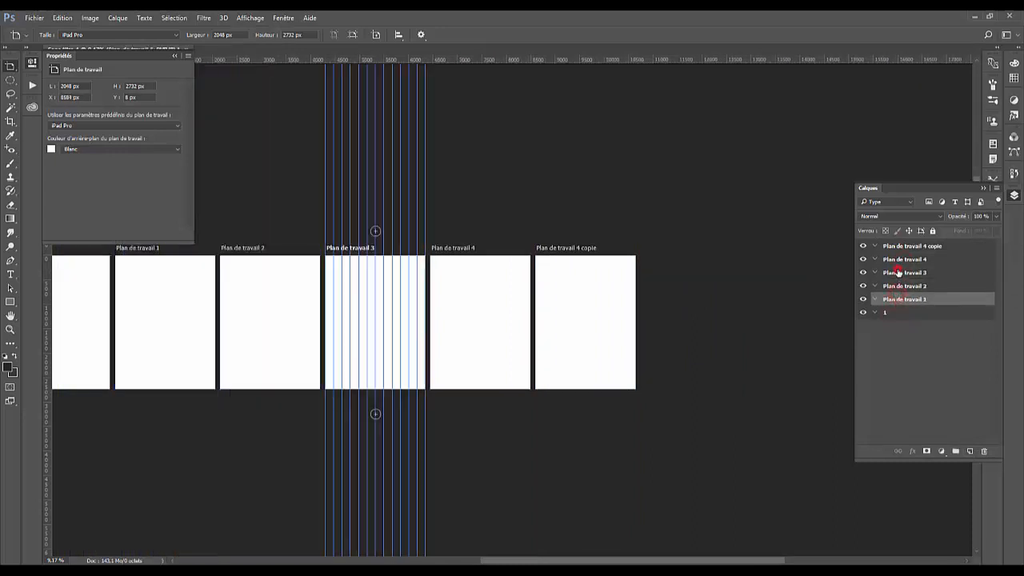
click(899, 260)
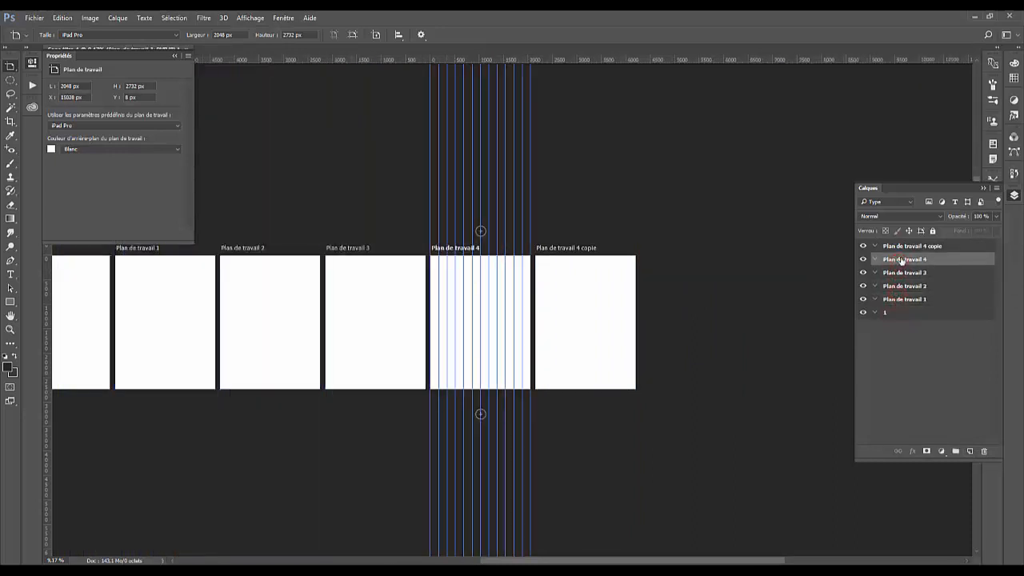
click(902, 247)
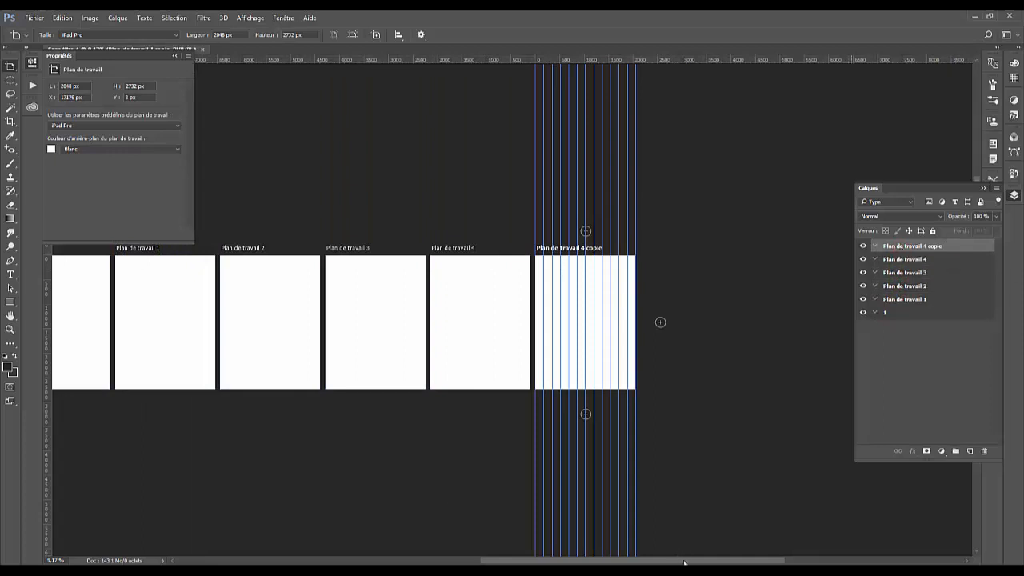
Delete all artboards from Plan de travail 4 copie to Plan de travail 1, keeping only artboard 1
drag(684, 563, 652, 563)
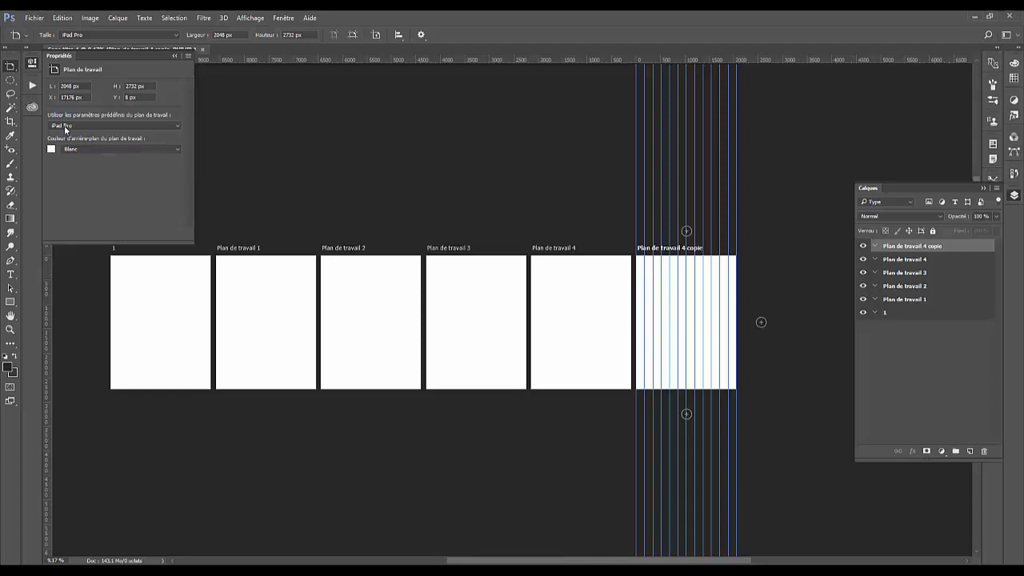
shift+click(903, 287)
shift+click(903, 299)
click(984, 450)
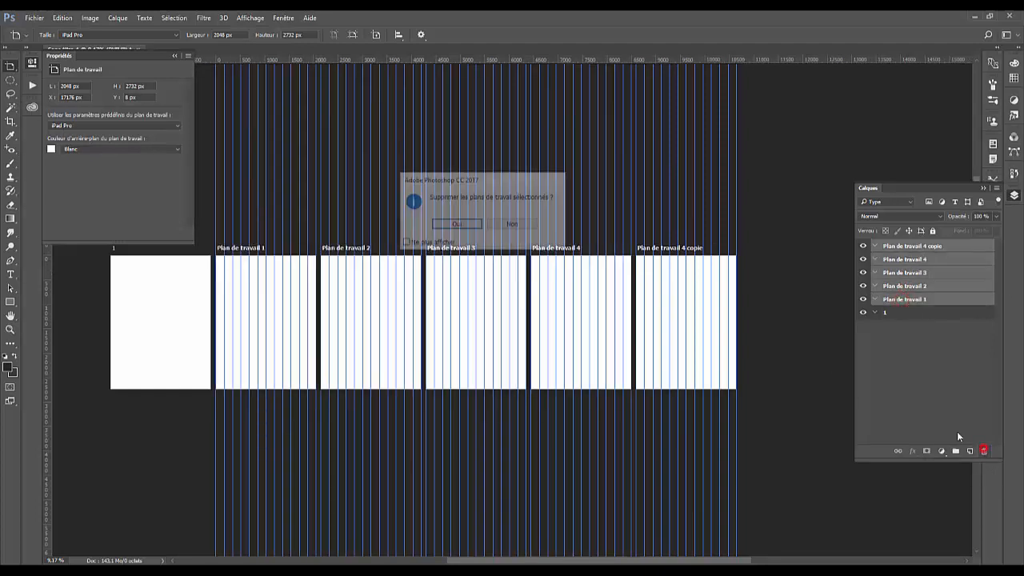
click(460, 223)
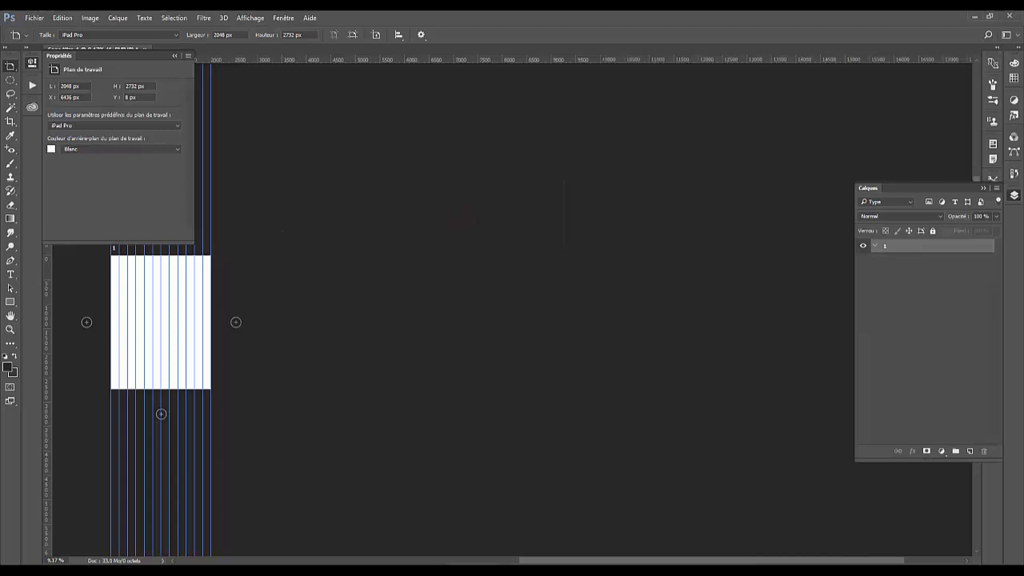
Try the Web size preset on artboard 1 and undo the change
drag(682, 563, 630, 555)
click(114, 126)
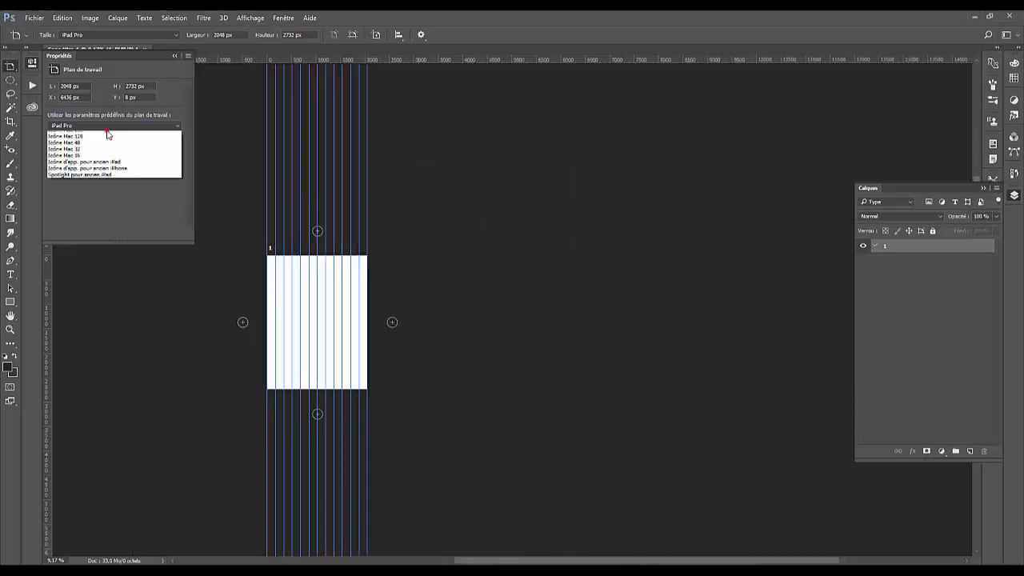
click(72, 240)
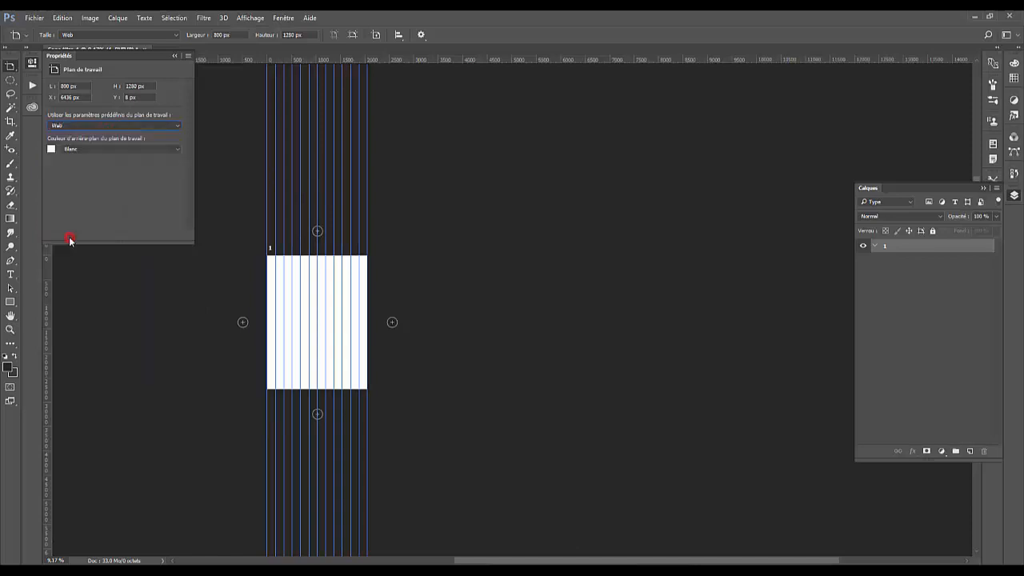
key(ctrl+z)
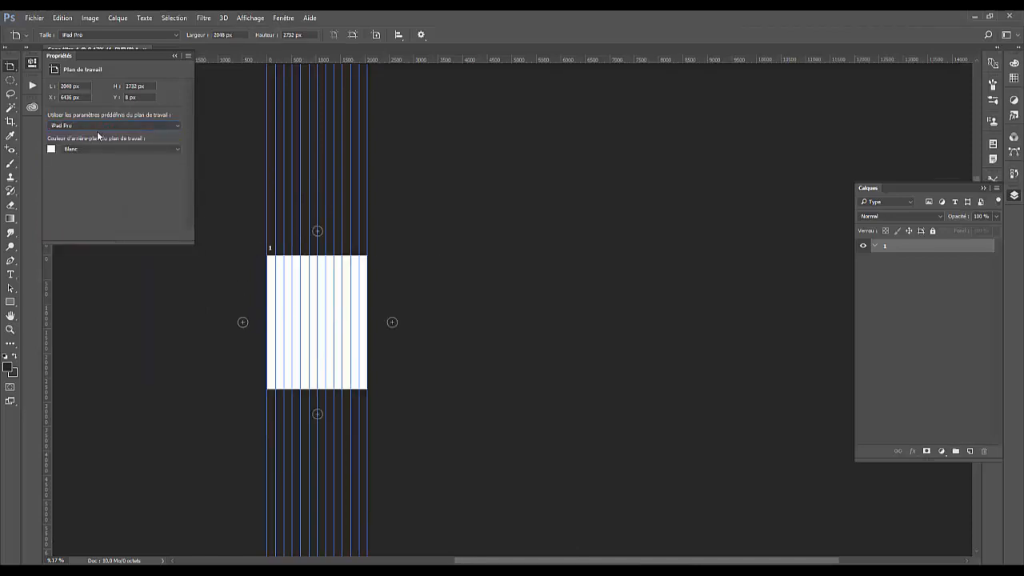
Try the Format Web courant size preset on artboard 1 and undo the resize
click(96, 126)
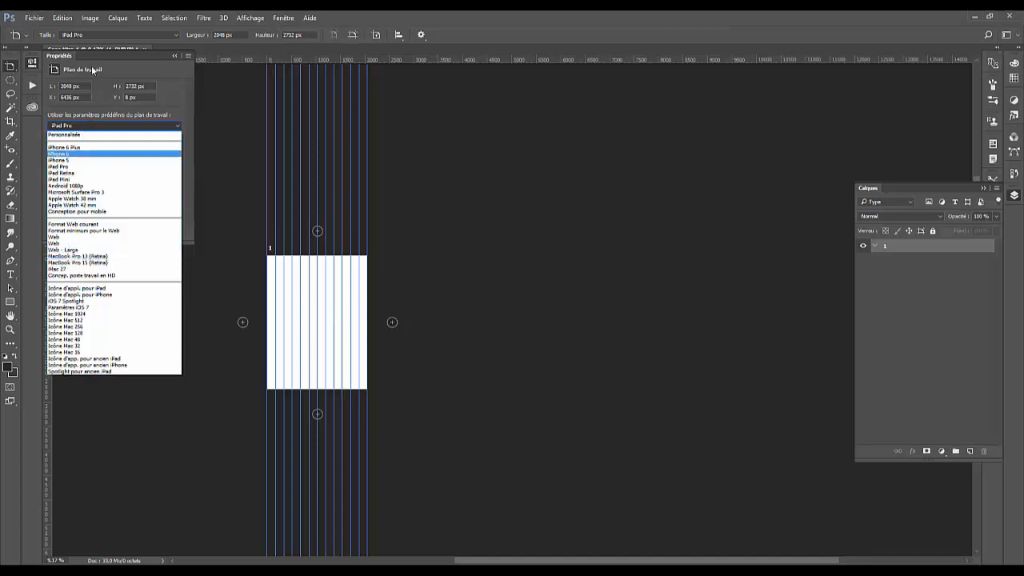
click(155, 35)
click(155, 34)
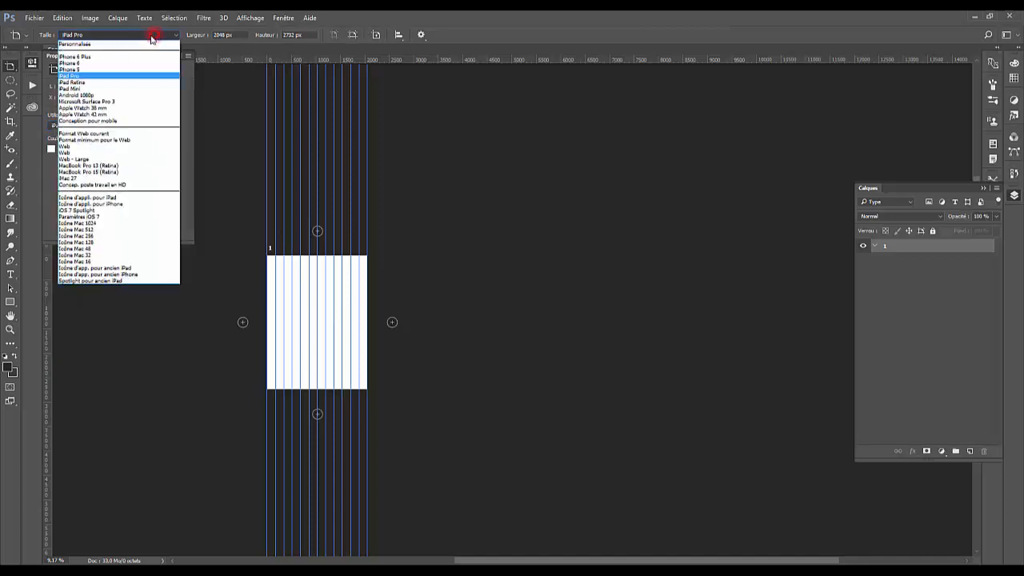
click(95, 134)
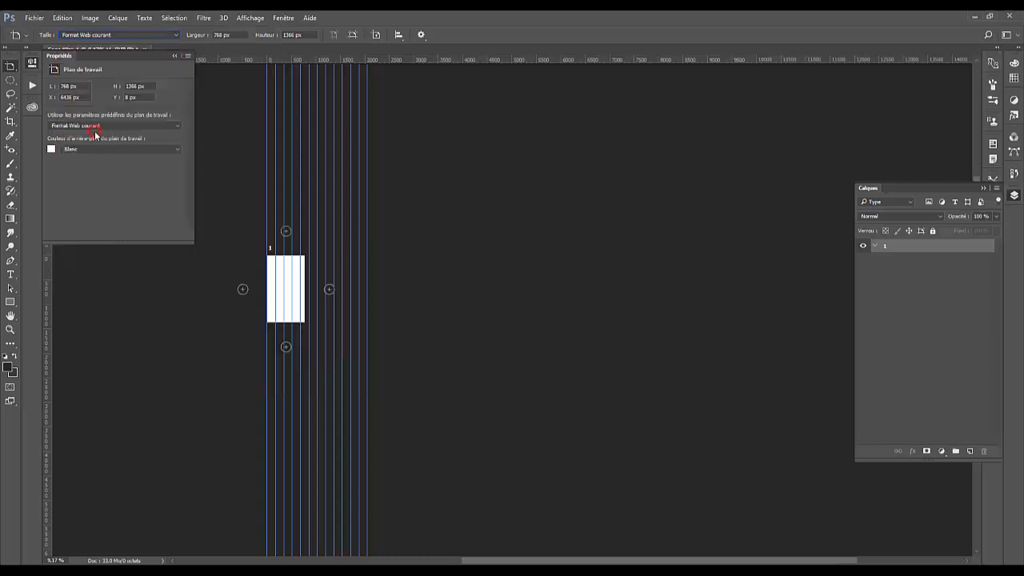
scroll(95, 131, up, 5)
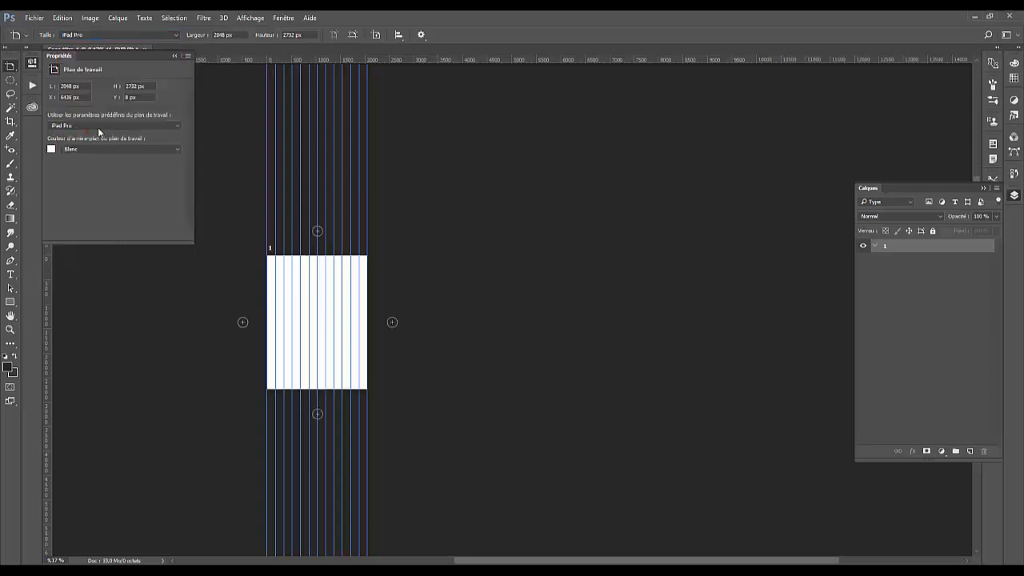
Place a new artboard with the Format Web courant size in the empty space beside artboard 1
click(375, 35)
click(120, 35)
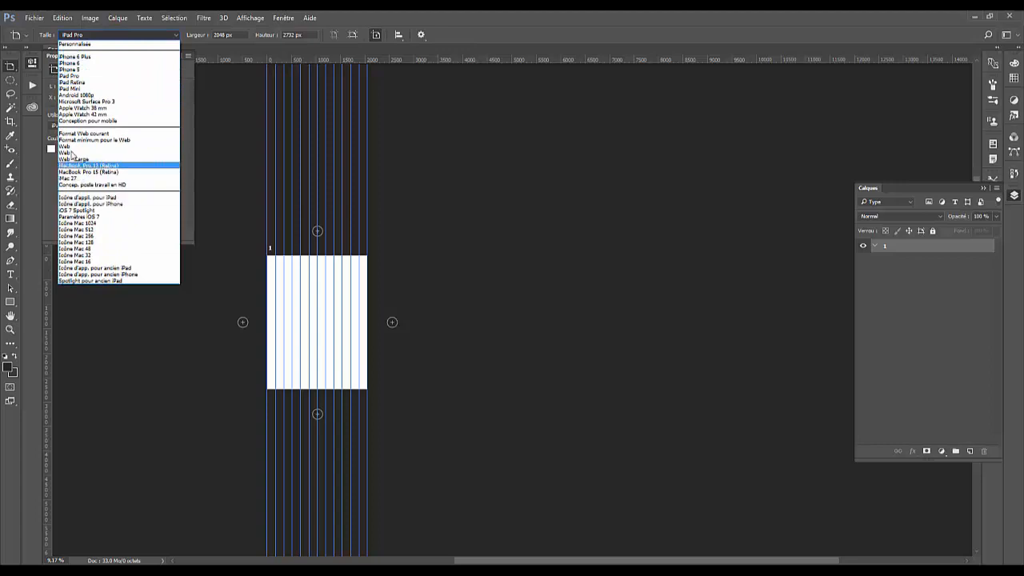
click(80, 133)
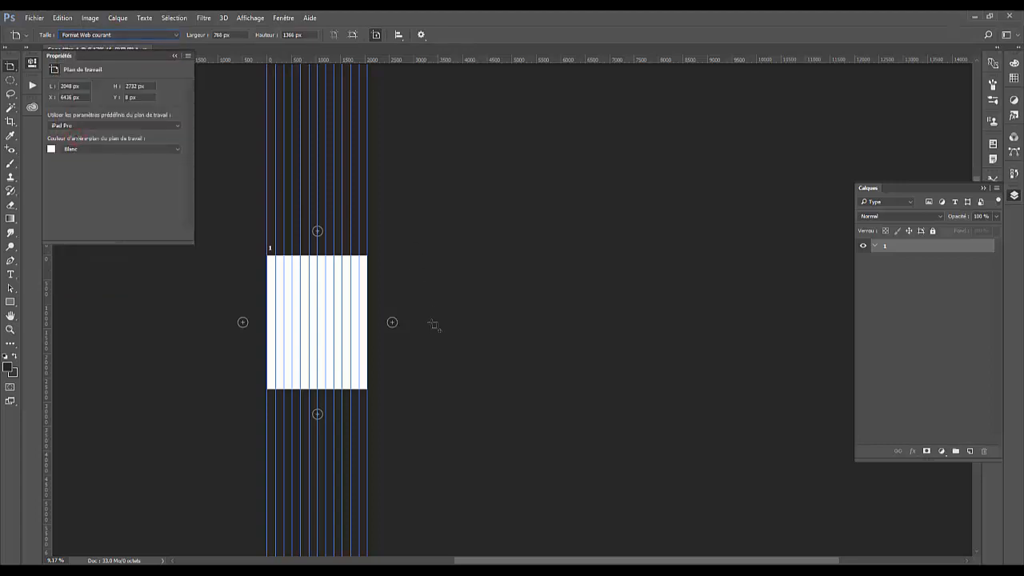
click(418, 277)
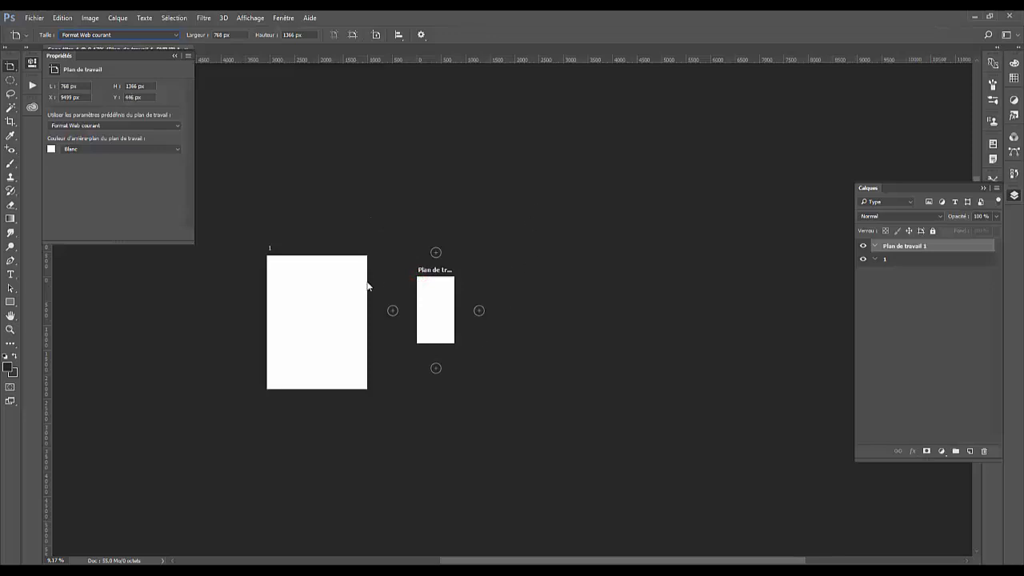
Delete the small Format Web courant artboard, leaving only artboard 1
key(ctrl+plus)
key(ctrl+plus)
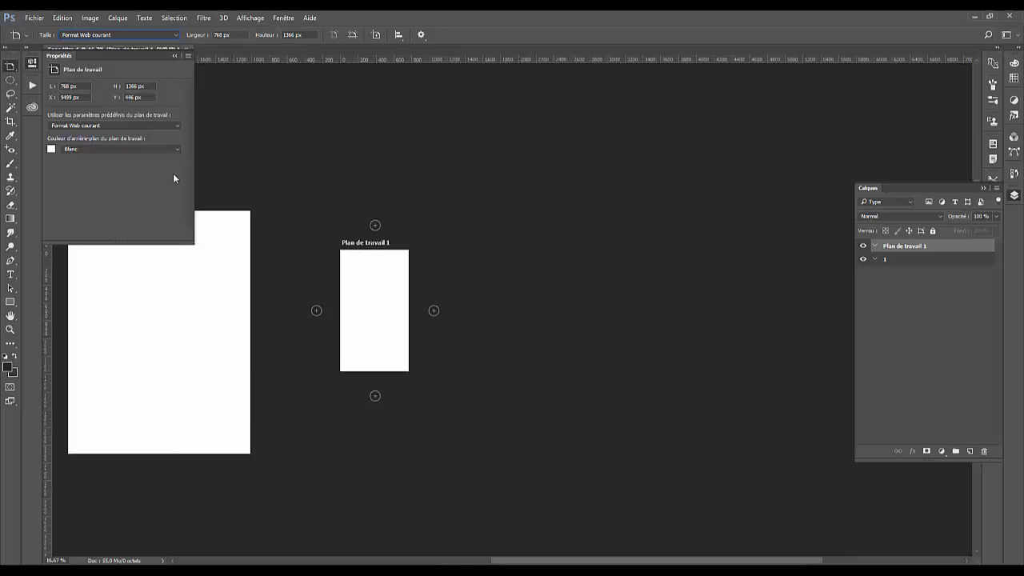
key(Delete)
drag(296, 221, 447, 236)
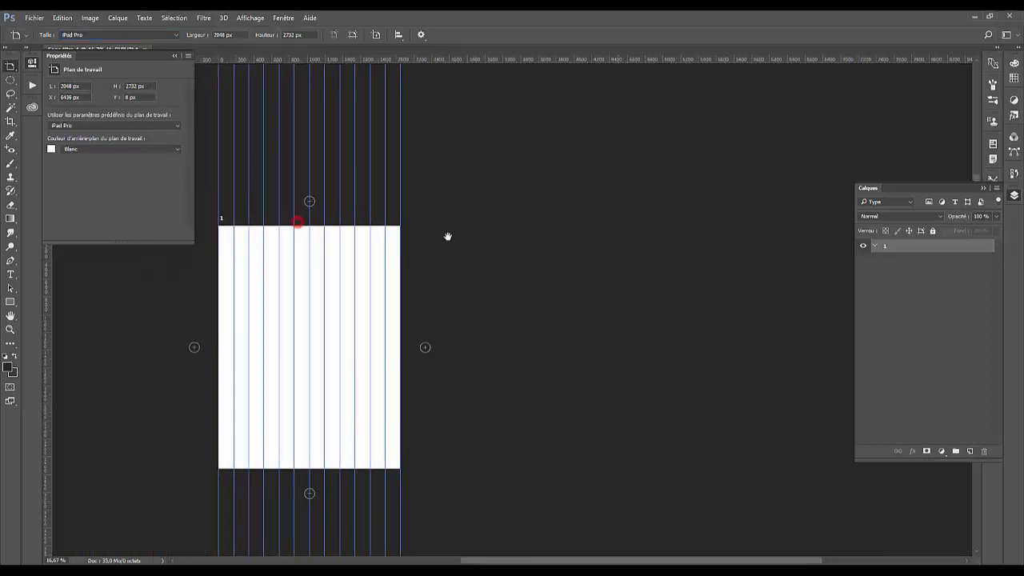
Place a new artboard with the Web - Large size in the empty space beside artboard 1
click(149, 34)
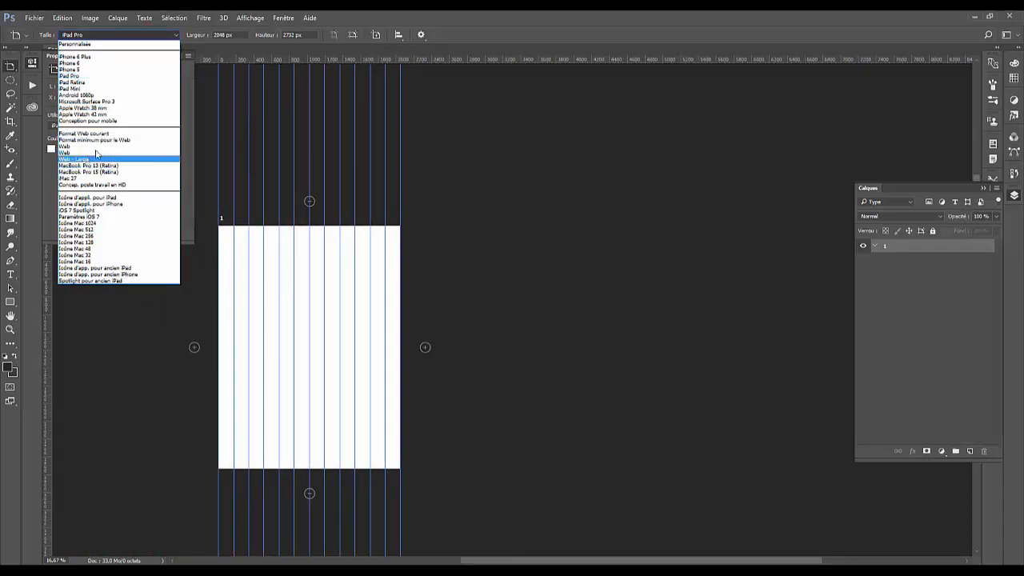
click(377, 34)
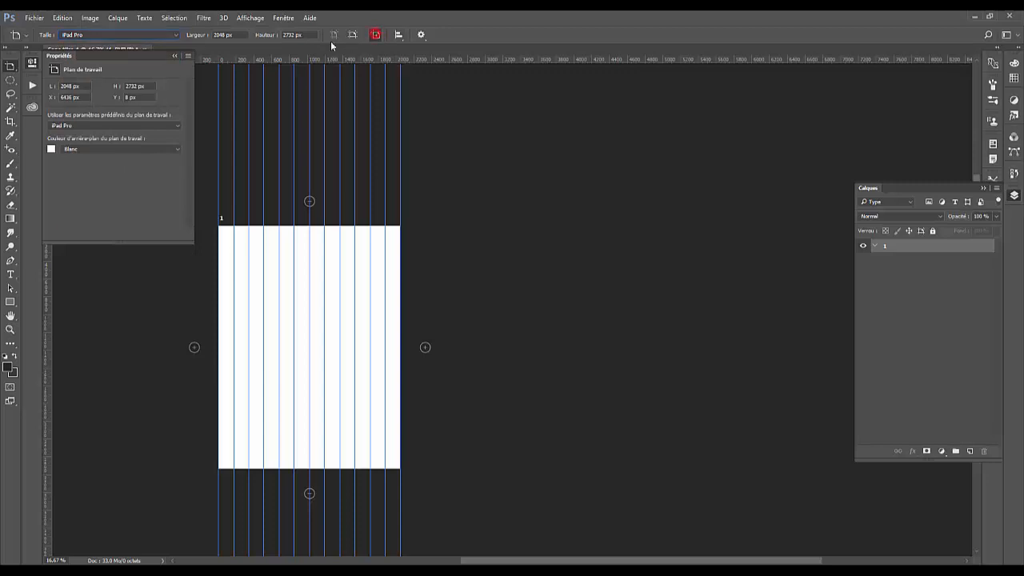
click(151, 34)
click(75, 159)
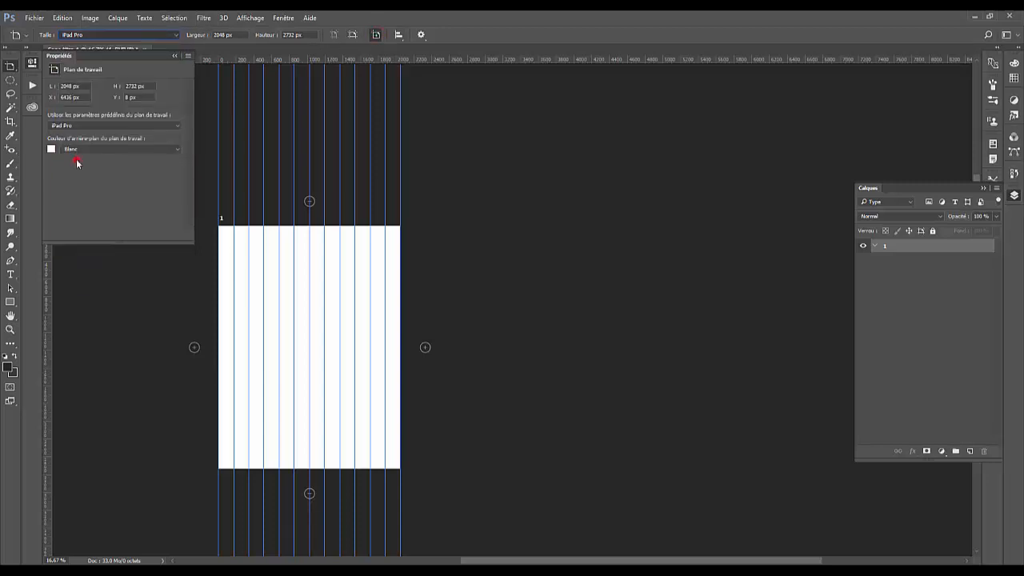
click(496, 185)
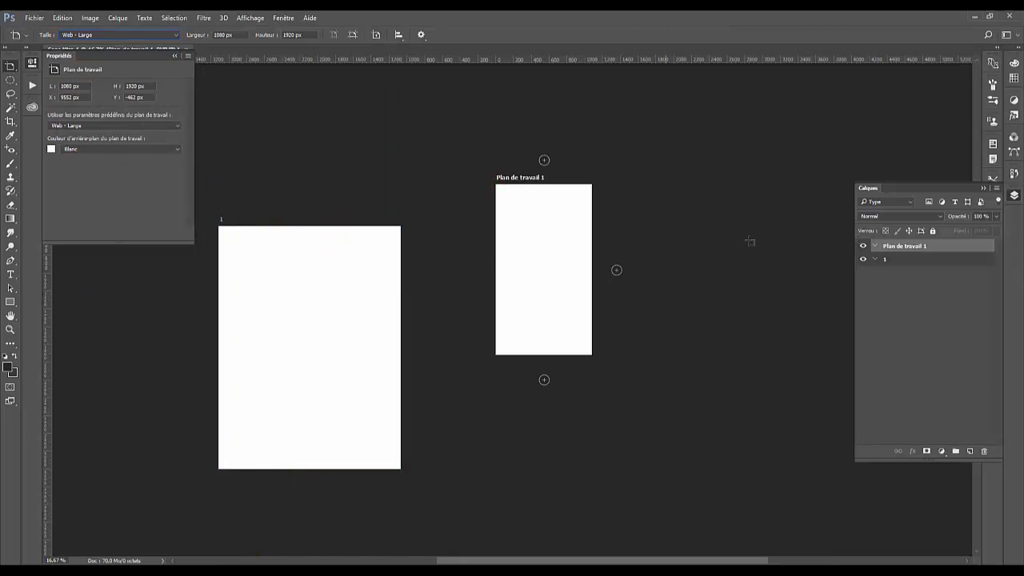
Preview a 12-column guide layout on the selected Web - Large artboard, and cancel it
click(250, 18)
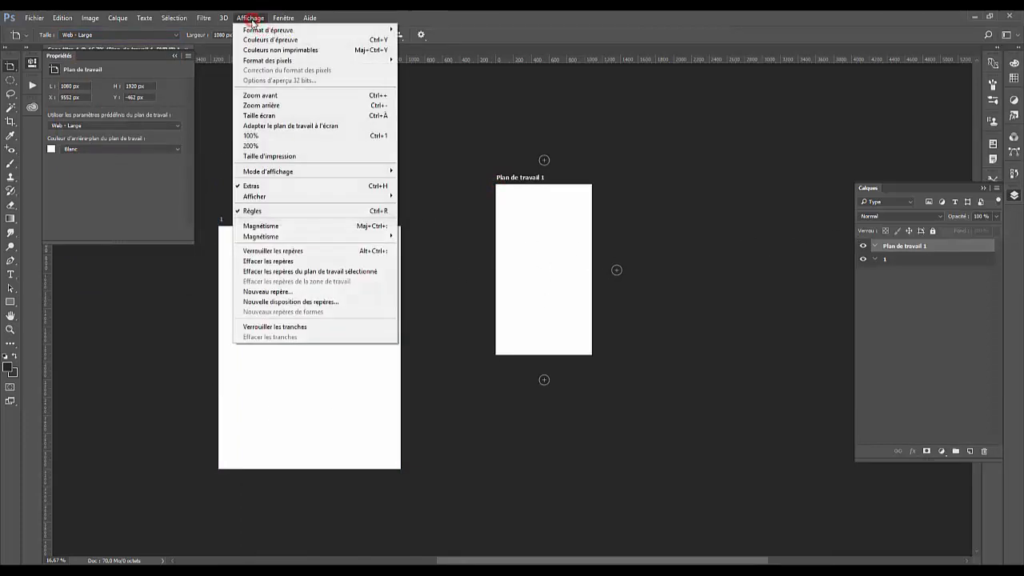
click(274, 303)
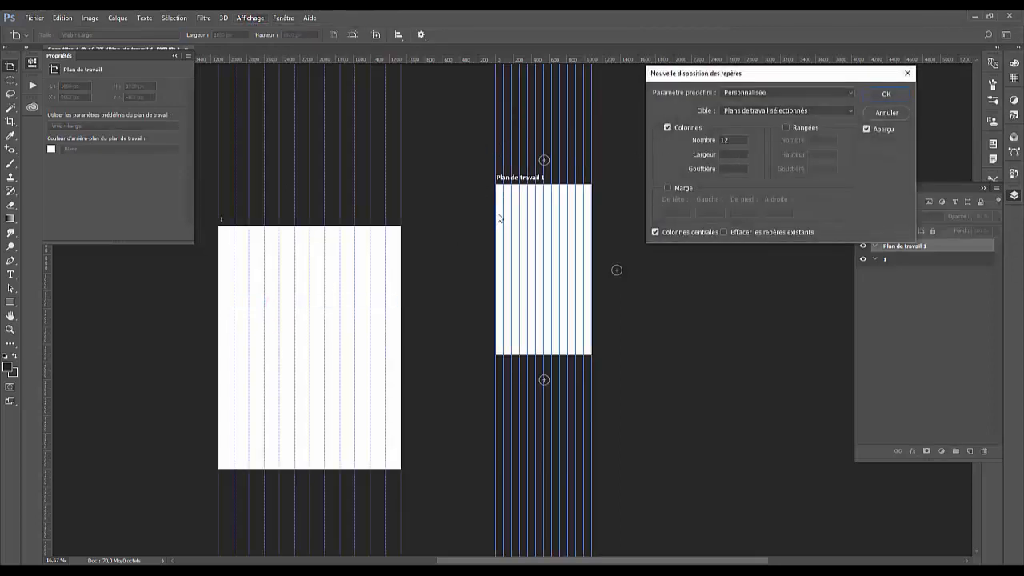
click(890, 116)
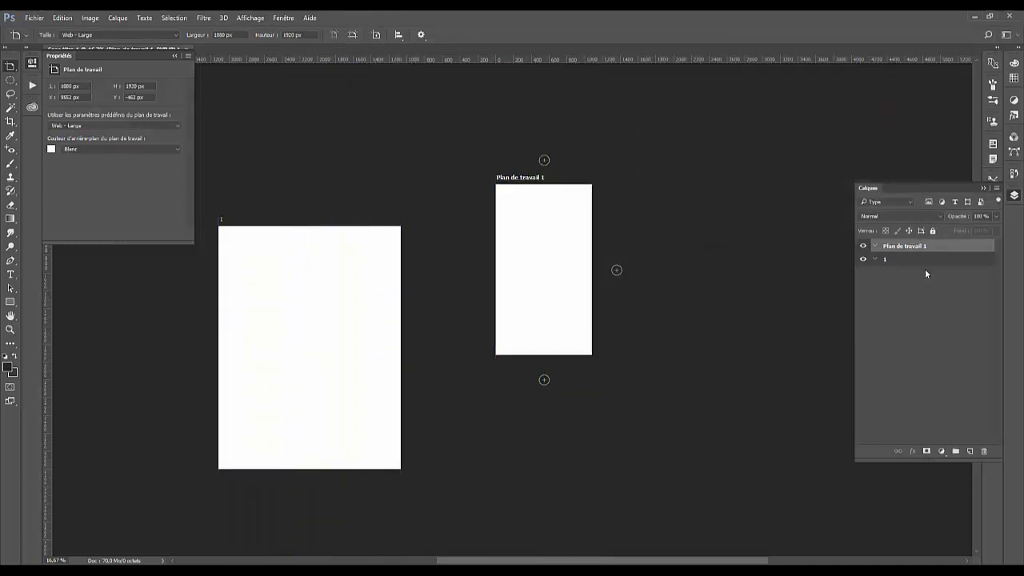
Select artboard 1 and clear all guides in the document
click(908, 266)
click(248, 18)
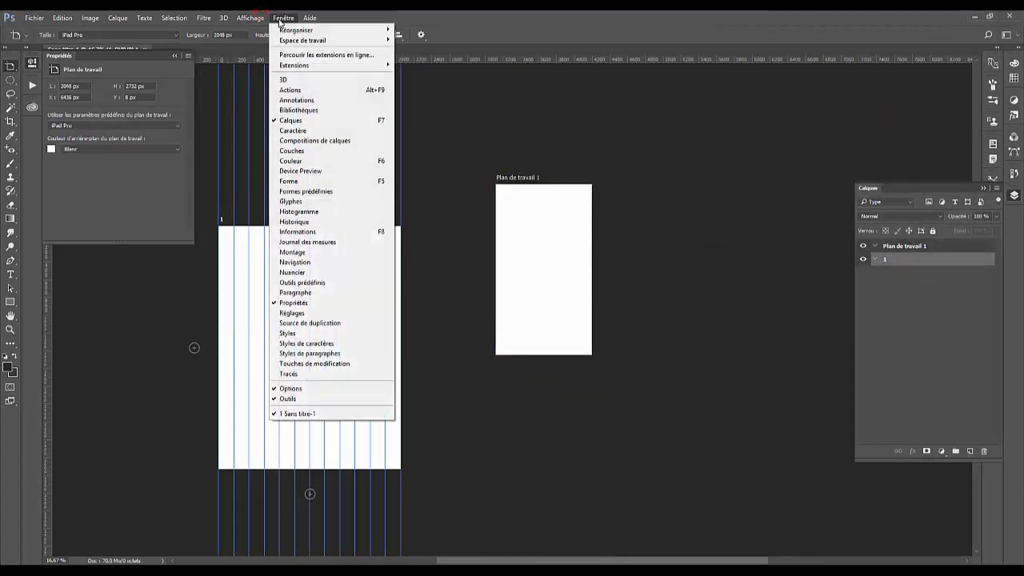
click(268, 261)
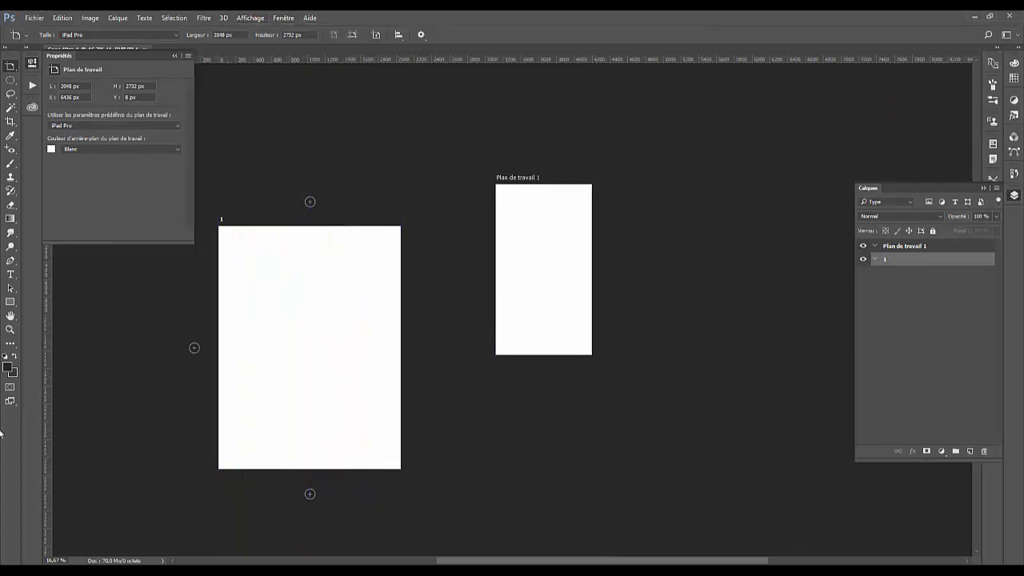
Preview a new 12-column guide layout targeting all artboards, and cancel it
click(283, 18)
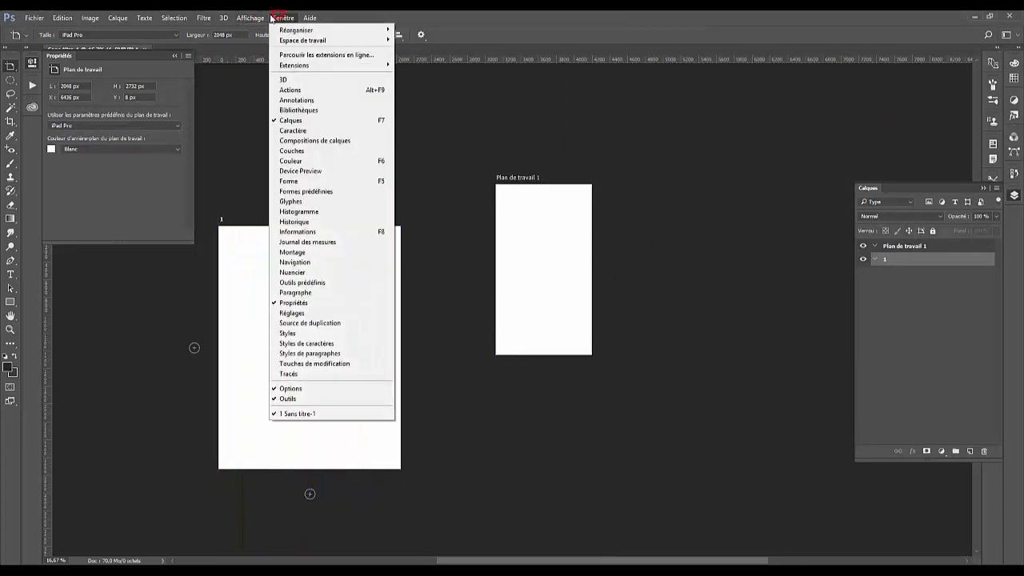
mouse_move(249, 17)
click(306, 304)
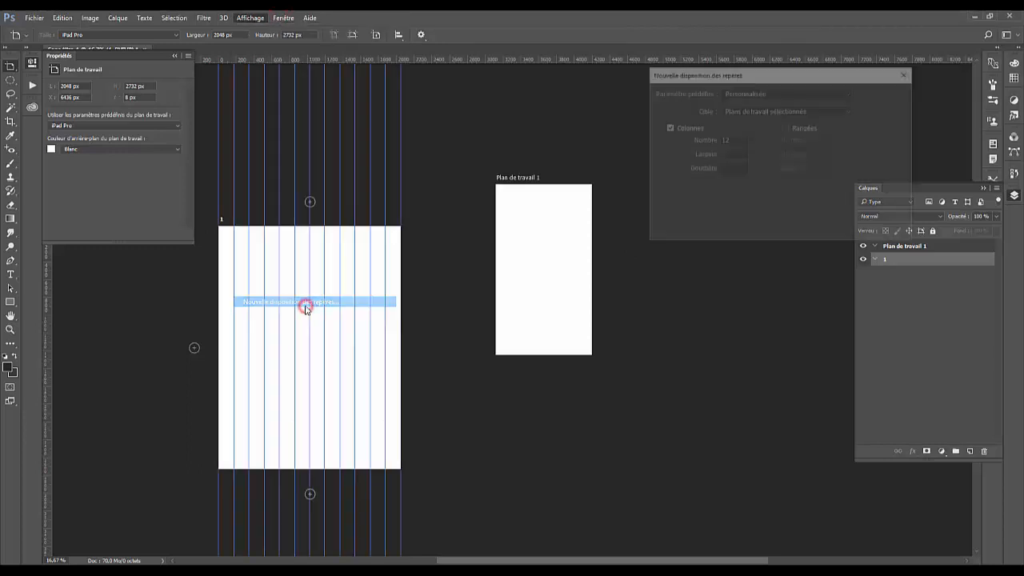
click(757, 108)
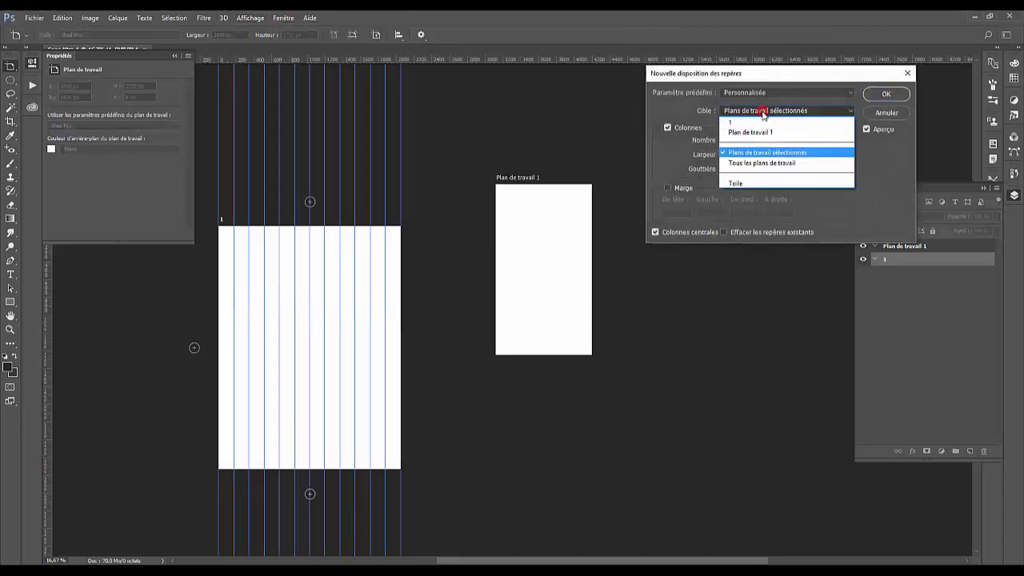
click(756, 163)
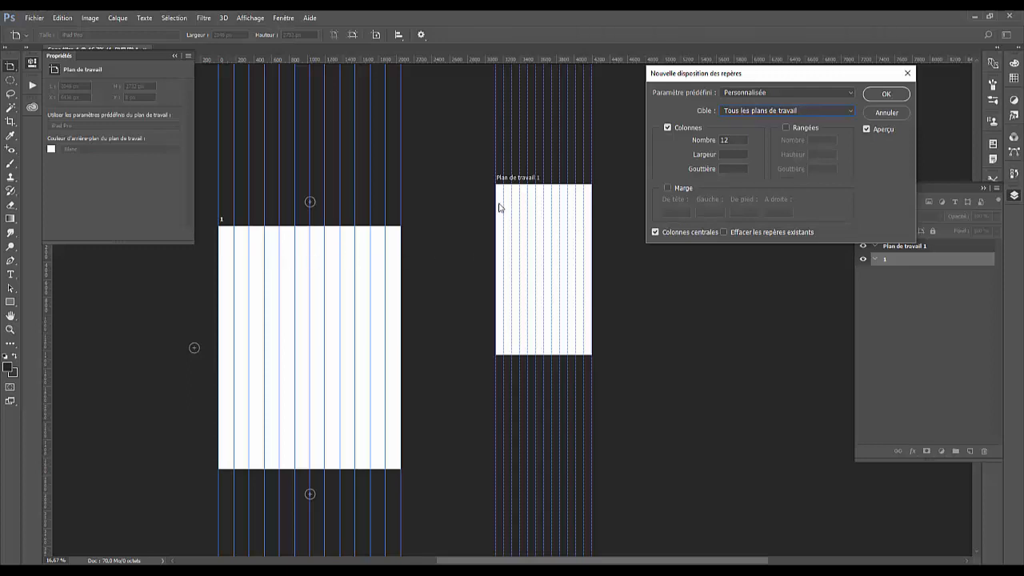
click(884, 112)
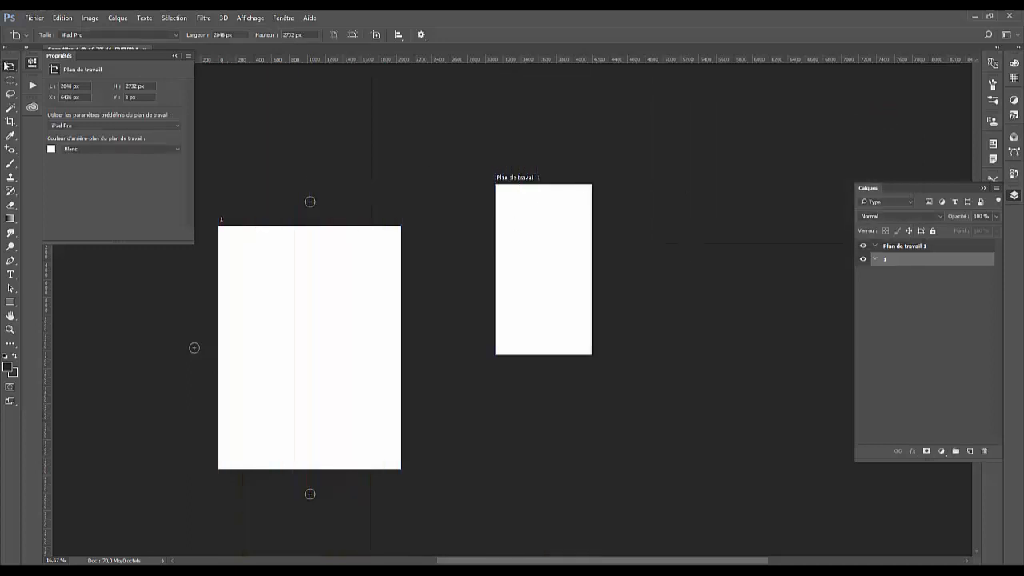
Delete the Web - Large artboard and place a new iPhone 6 artboard in the empty space beside artboard 1
click(944, 246)
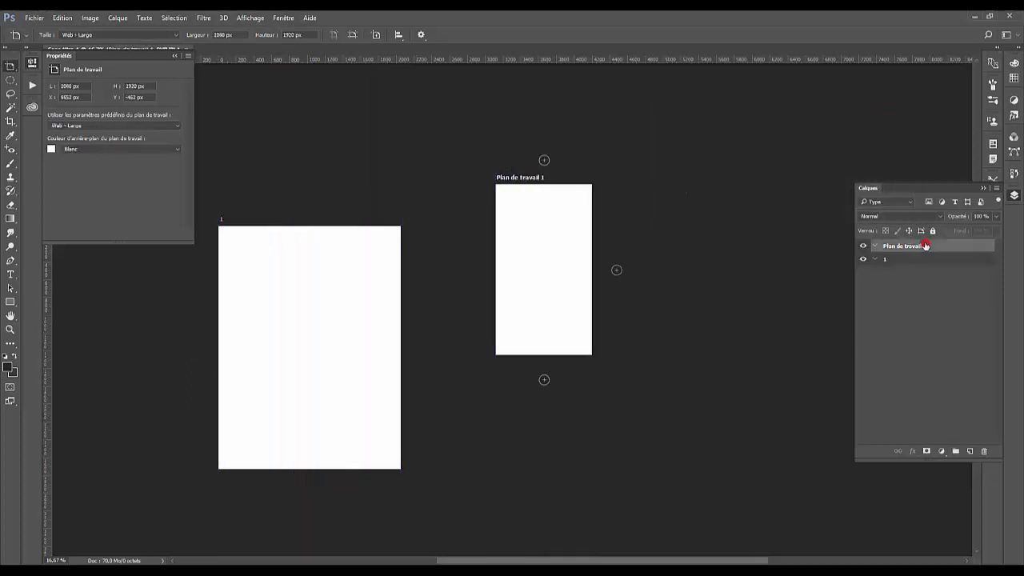
key(Delete)
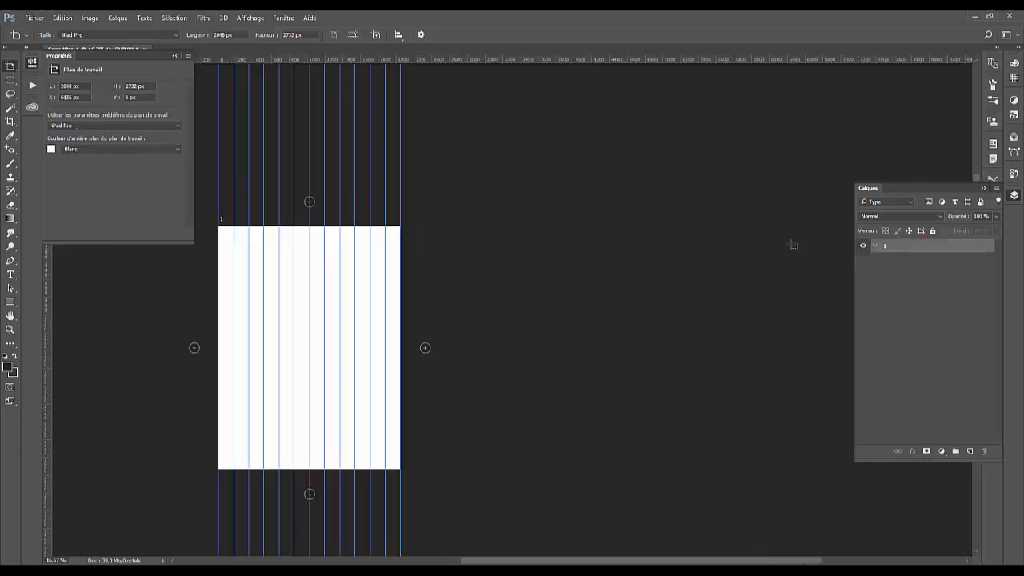
click(84, 35)
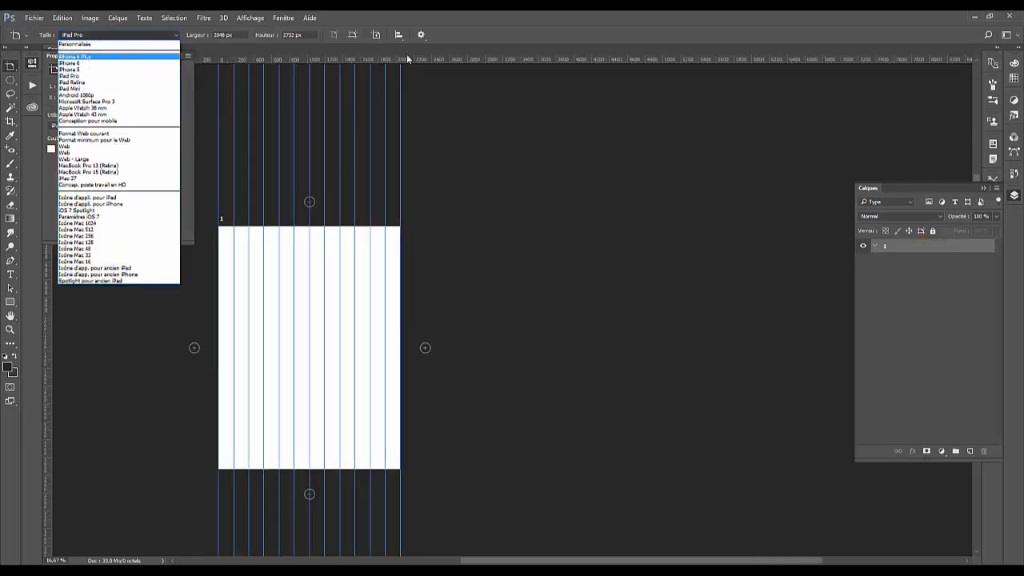
click(375, 34)
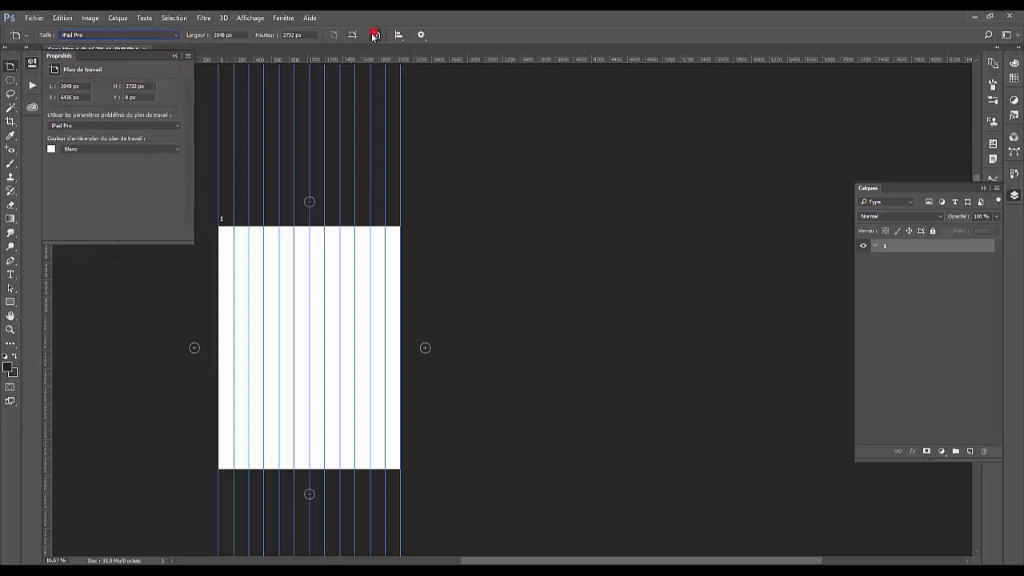
click(126, 36)
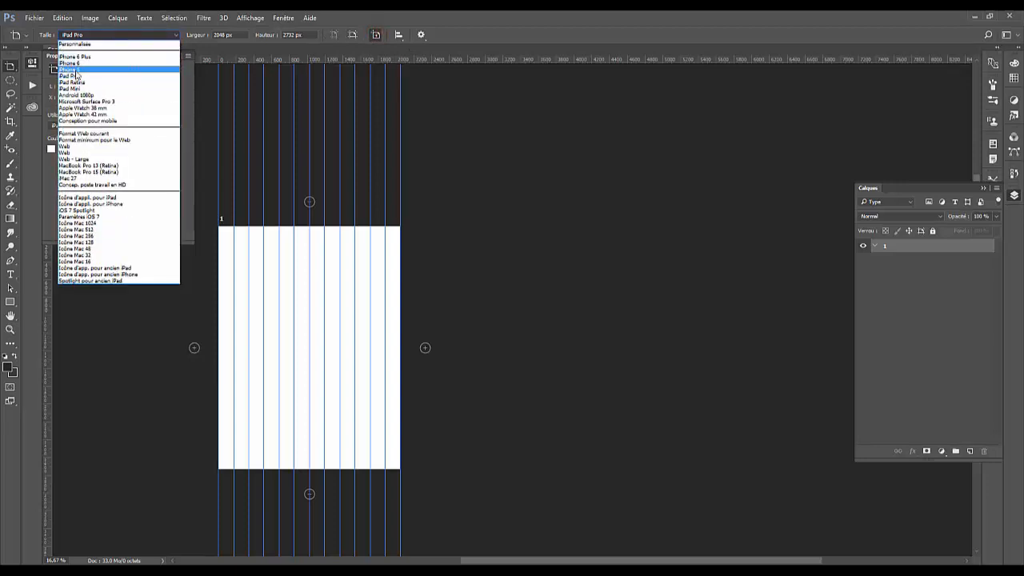
click(73, 64)
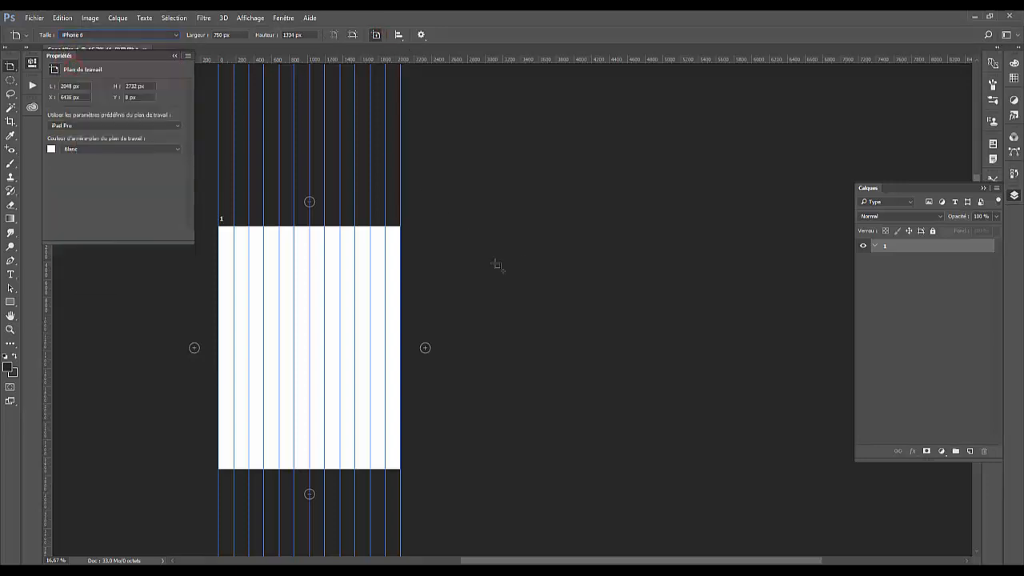
click(456, 273)
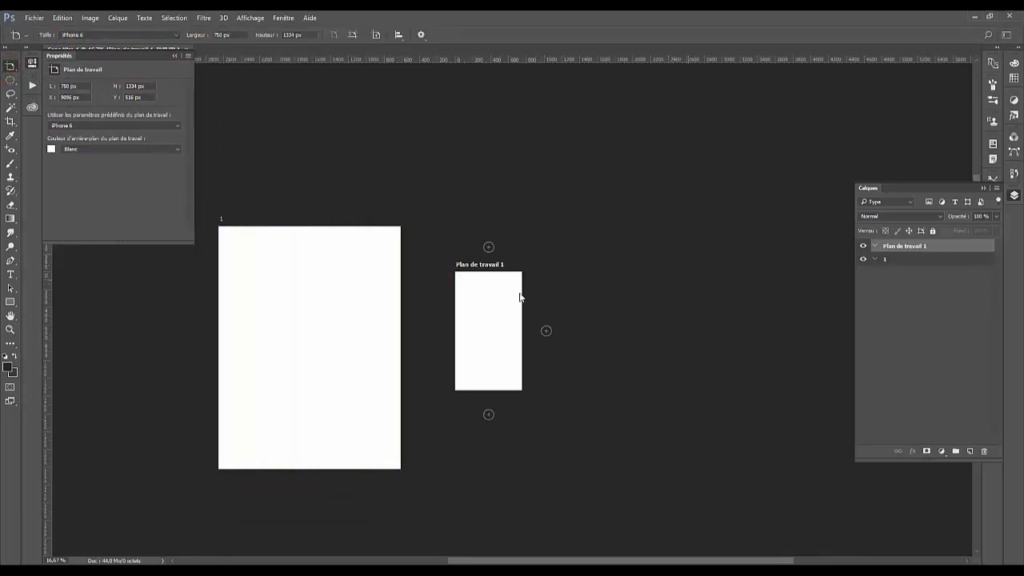
Add two more iPhone 6 artboards in a row to the right of Plan de travail 1
click(907, 246)
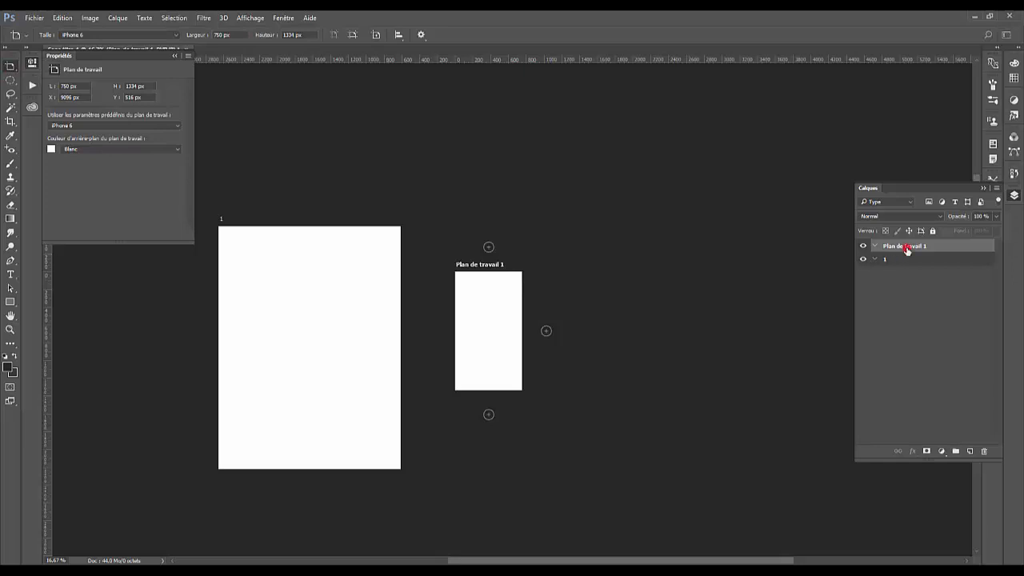
click(421, 35)
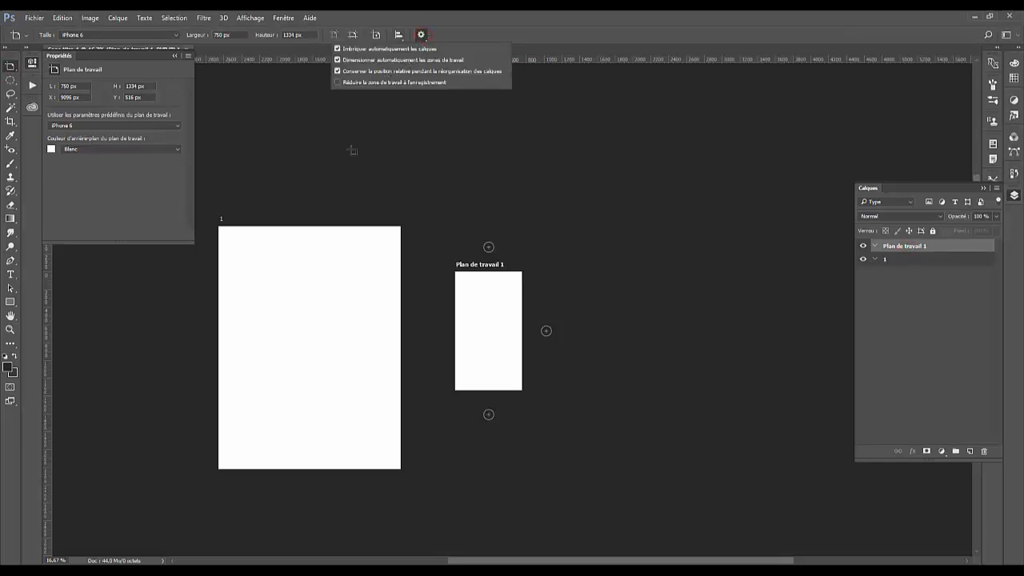
click(547, 331)
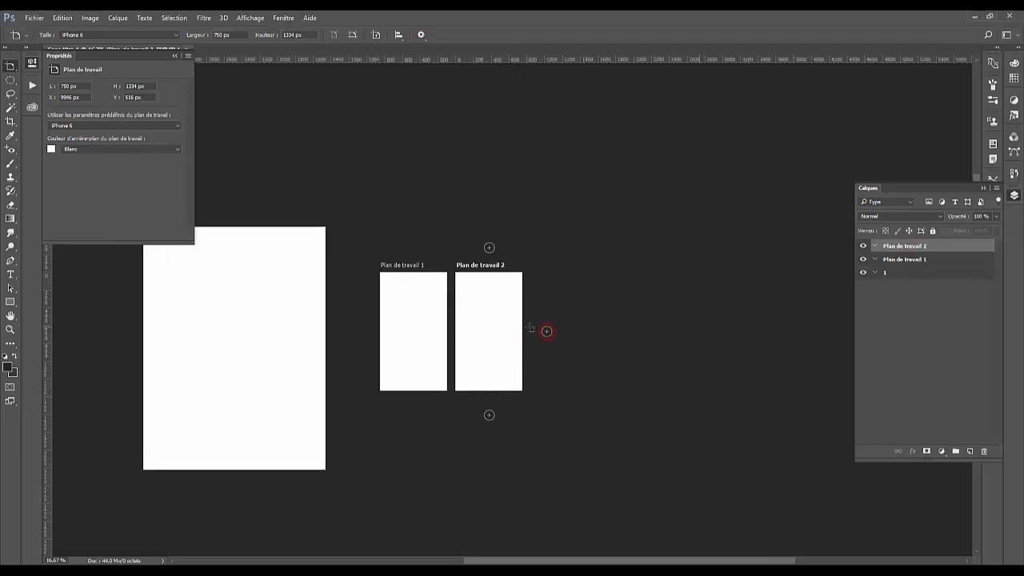
click(545, 331)
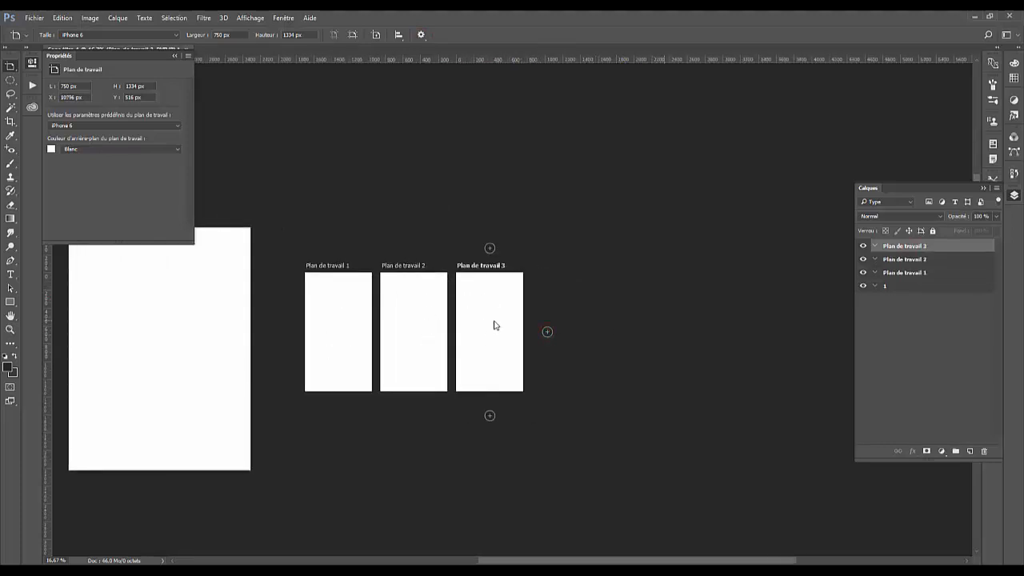
Apply a new guide layout with 12 centred columns to all artboards
click(280, 17)
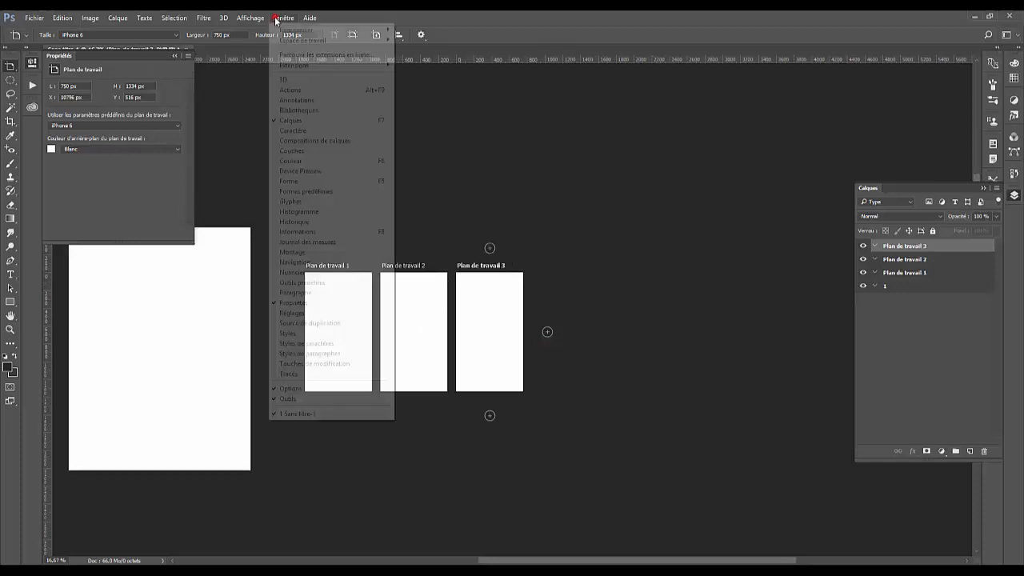
mouse_move(251, 17)
click(290, 302)
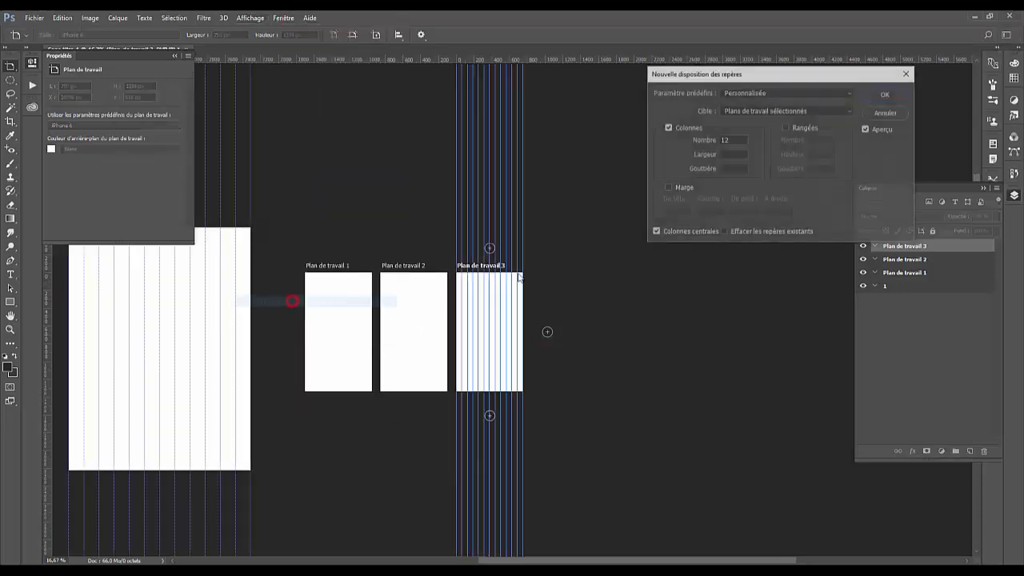
click(752, 109)
click(772, 182)
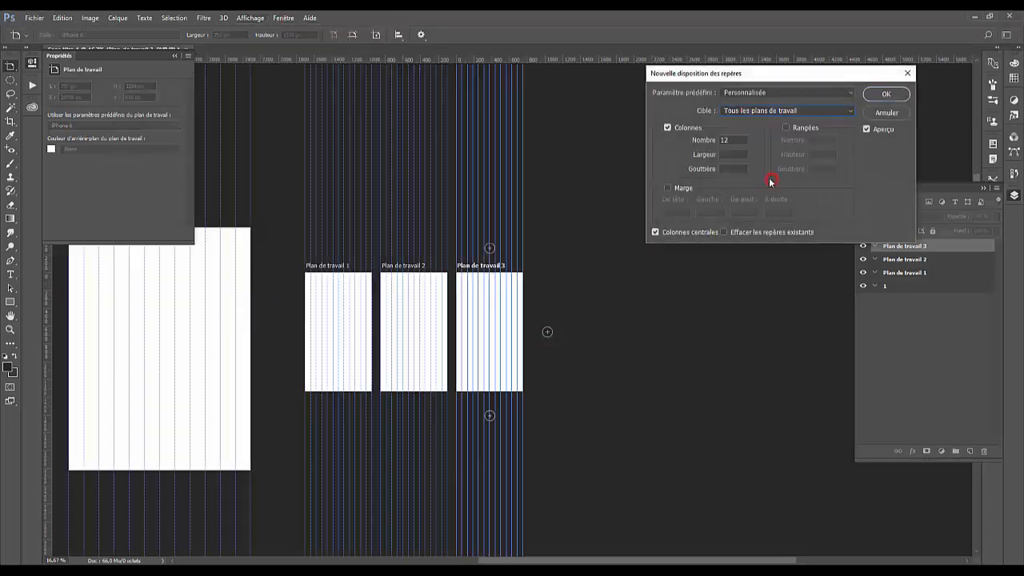
click(886, 93)
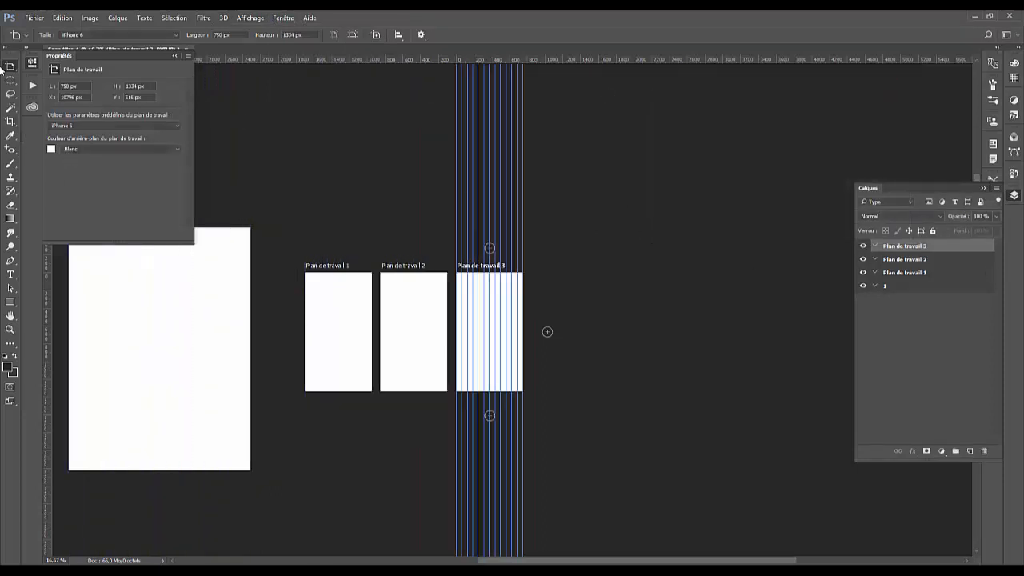
Make a rectangular marquee selection near the top of Plan de travail 3, spanning from the second to the eleventh column
click(10, 80)
click(48, 81)
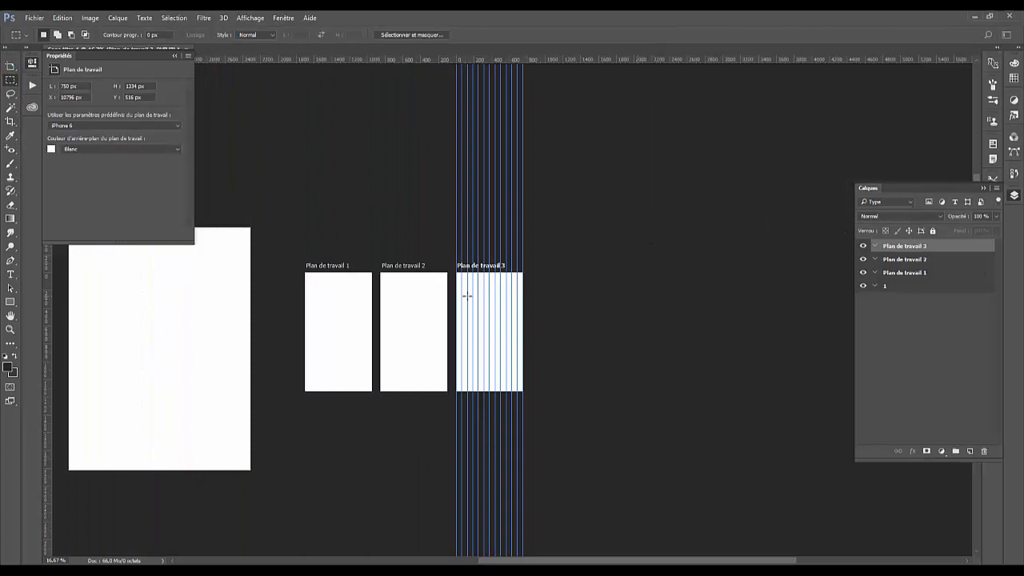
drag(461, 288, 521, 309)
Fill the selected band with the dark foreground colour on a new layer in Plan de travail 3, using the Paint Bucket
click(10, 215)
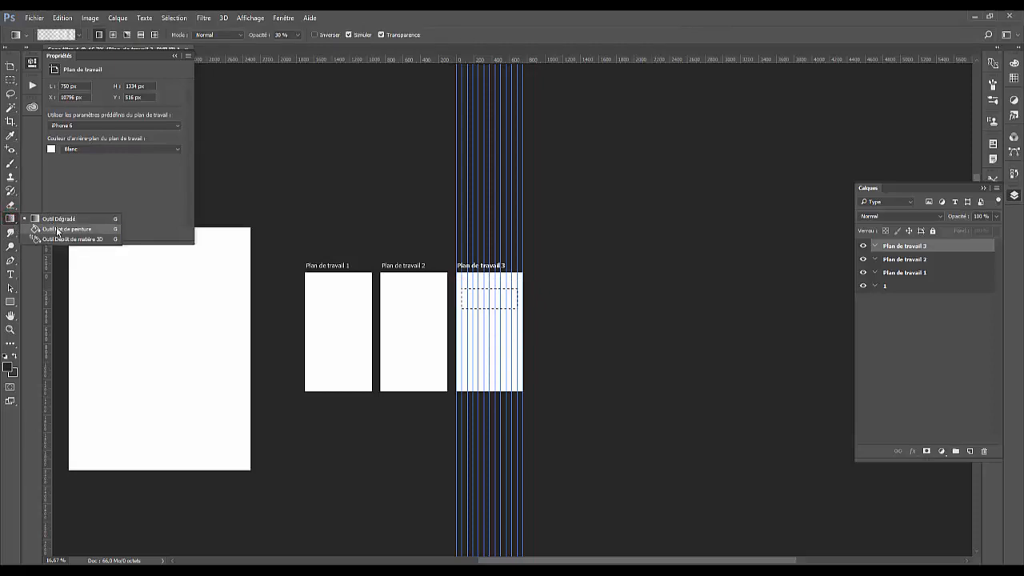
click(57, 228)
click(969, 451)
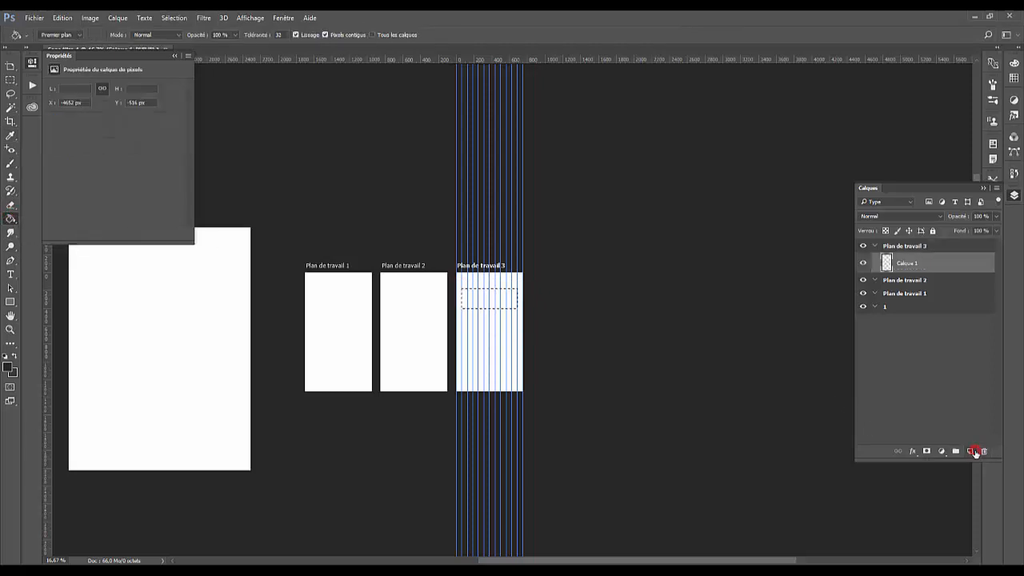
key(ctrl+plus)
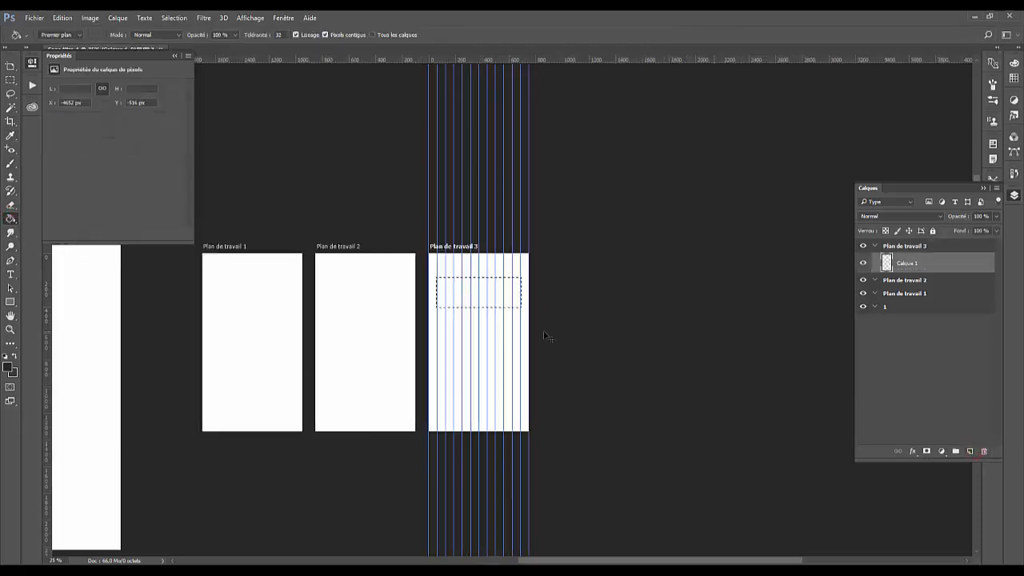
click(445, 299)
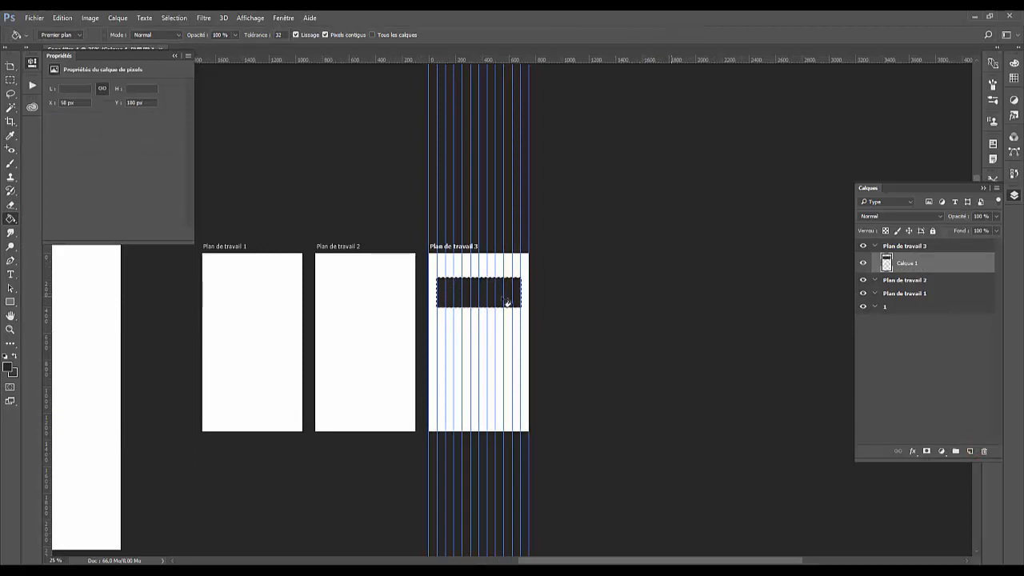
drag(357, 293, 803, 243)
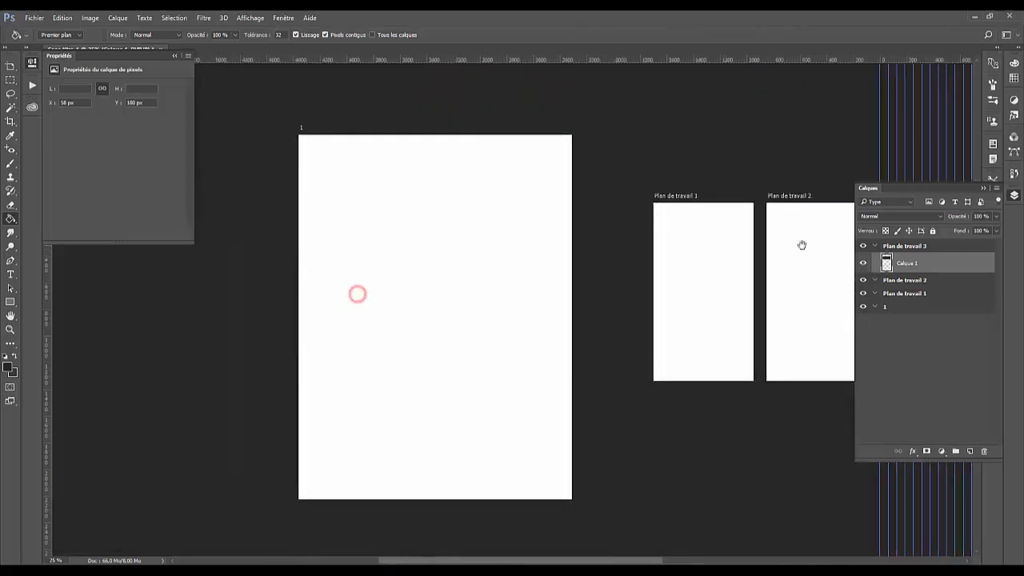
Turn on snapping and make a rectangular marquee selection near the top of artboard 1, from the second to the eleventh column
click(918, 310)
click(10, 79)
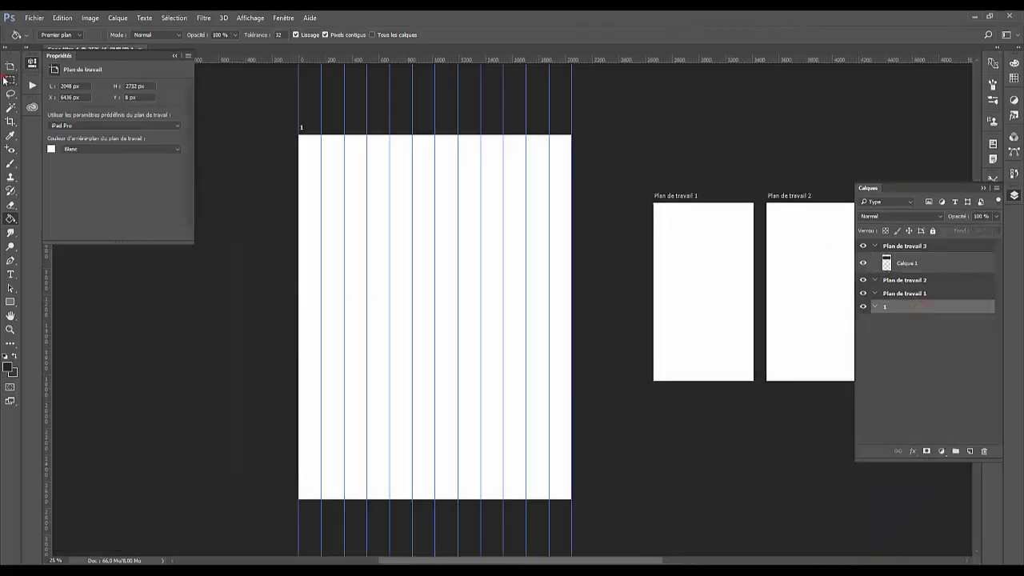
drag(321, 177, 549, 254)
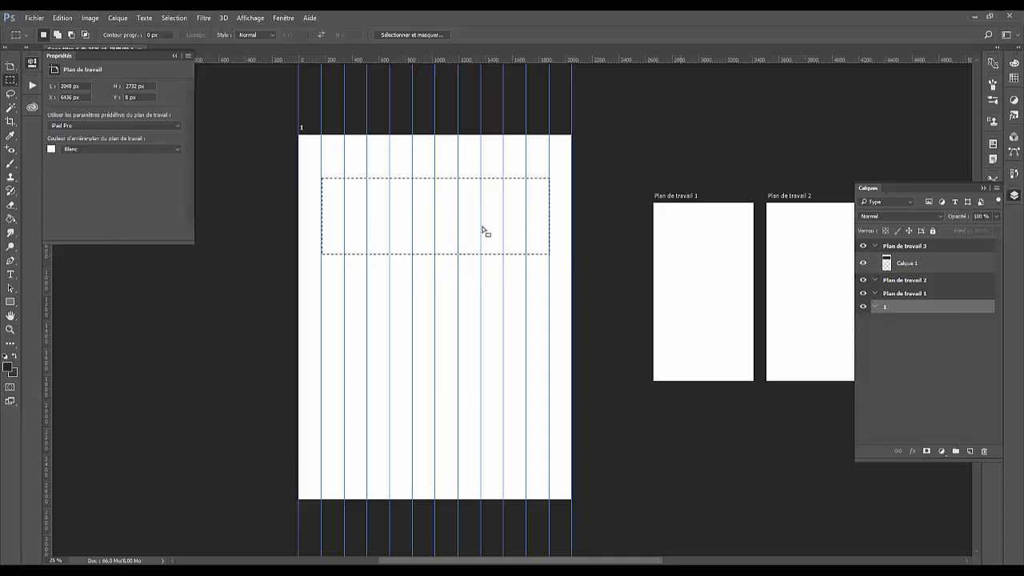
click(464, 220)
click(258, 17)
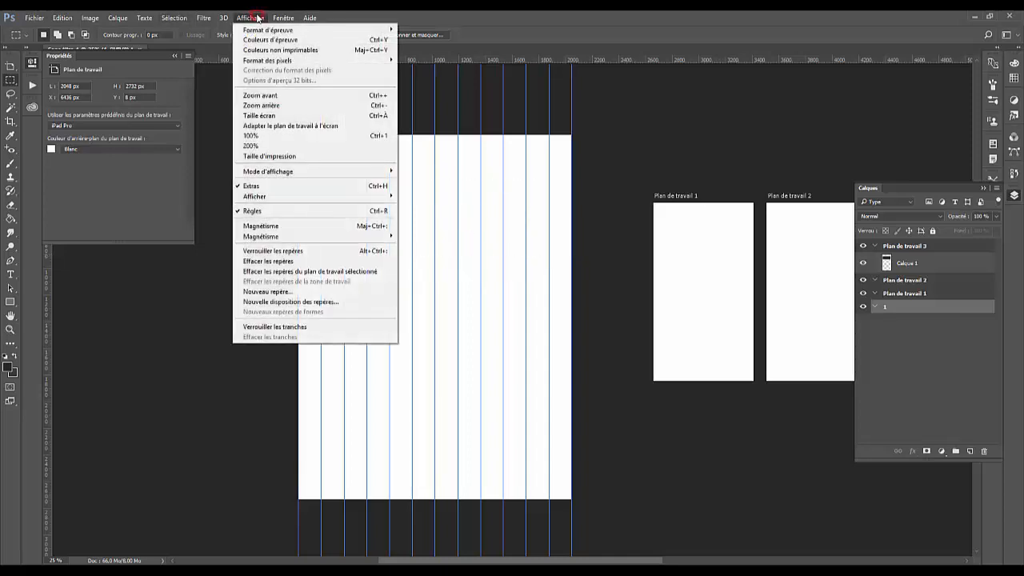
click(279, 227)
drag(322, 170, 548, 262)
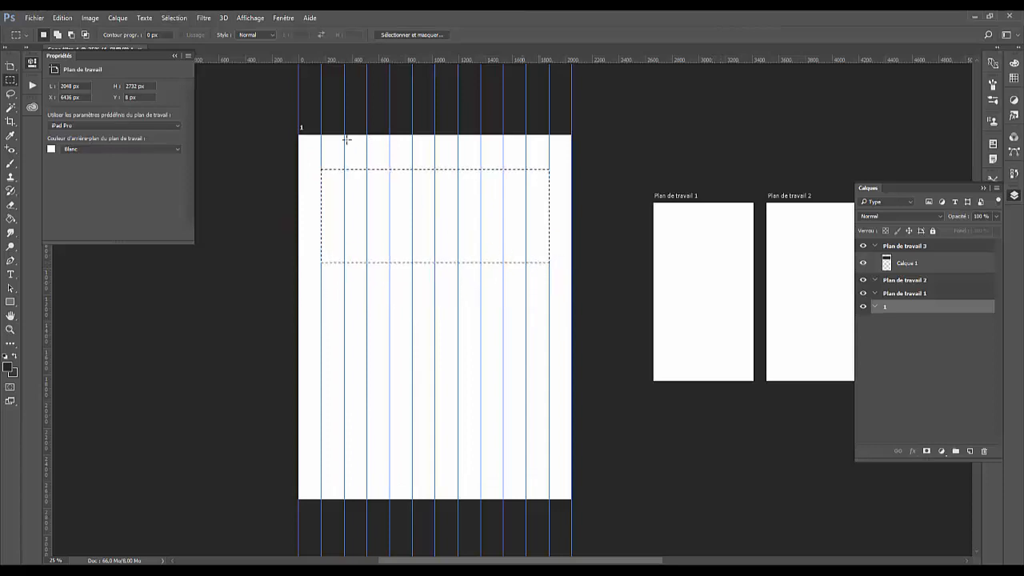
Fill the selected band in artboard 1 with the dark foreground colour on a new layer using the Paint Bucket, and deselect it
click(10, 217)
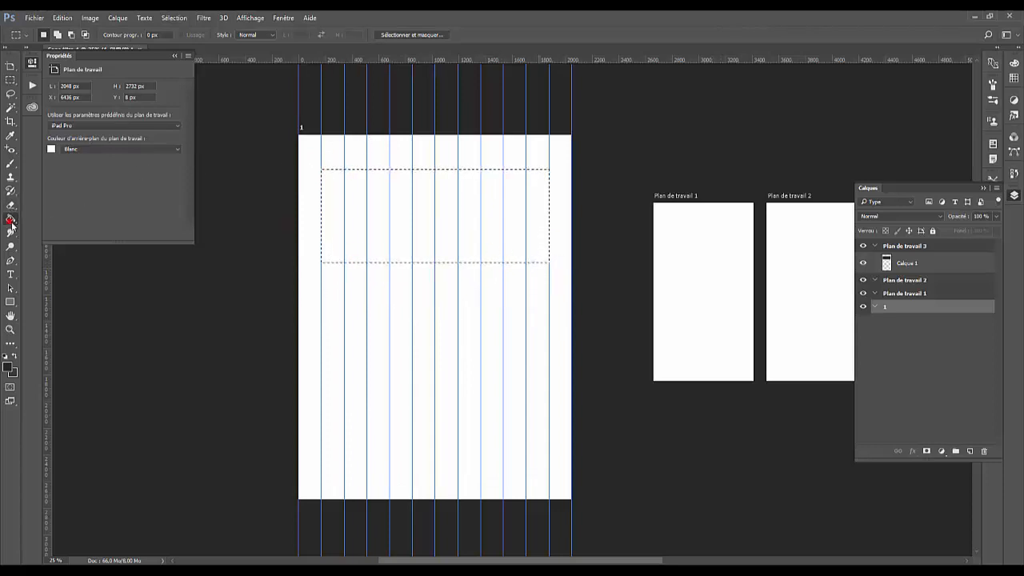
click(382, 247)
click(504, 232)
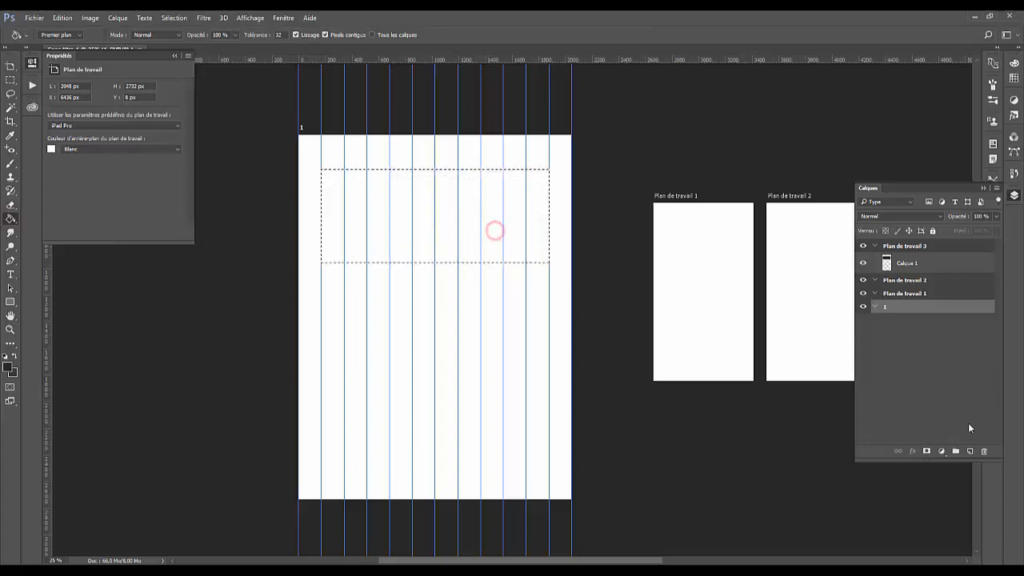
click(970, 452)
click(470, 236)
key(ctrl+d)
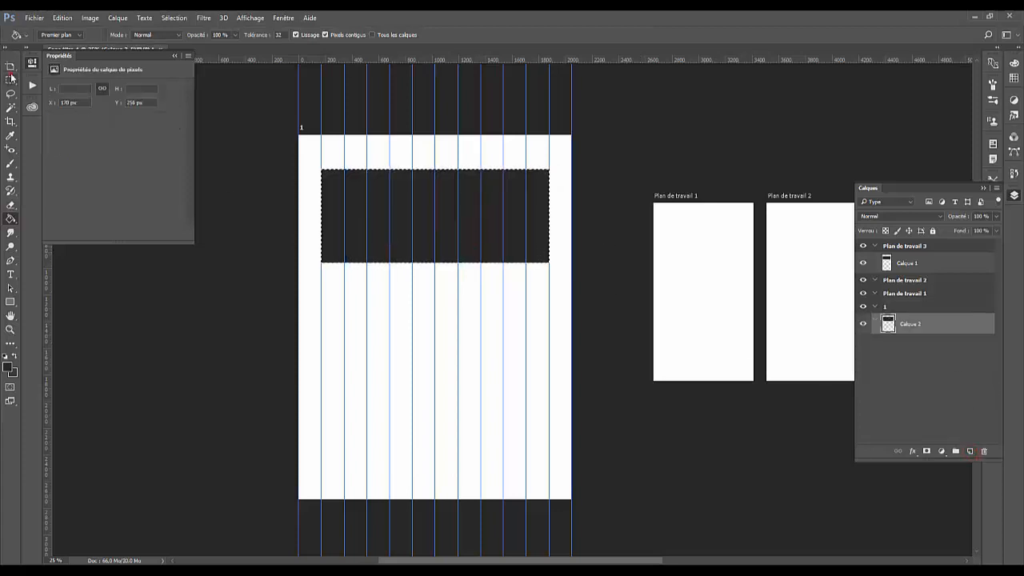
key(m)
drag(665, 293, 533, 320)
key(ctrl+minus)
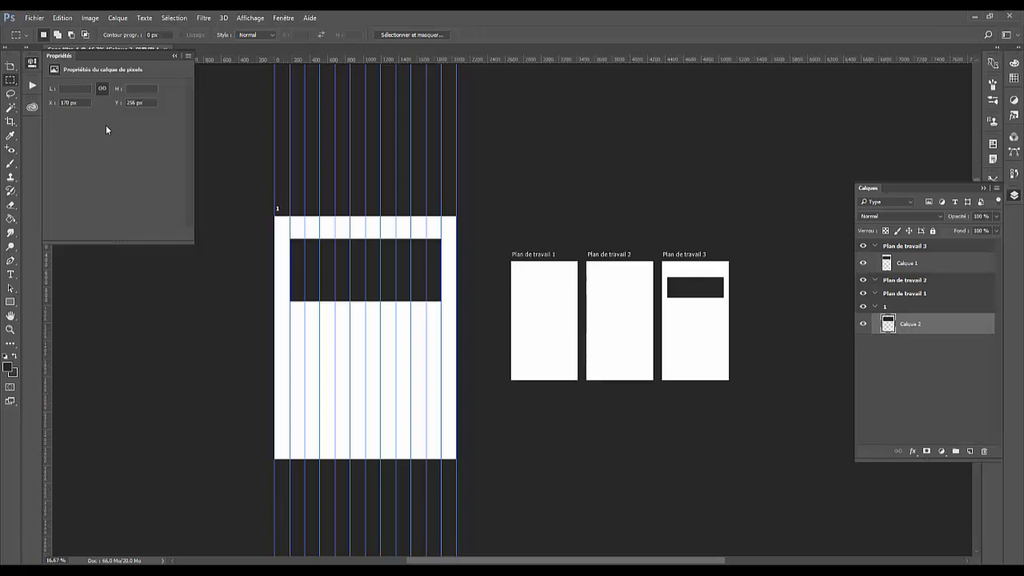
Switch to the browser and look over the YouTube channel's home page down to the Tutoriel Photoshop section
click(549, 564)
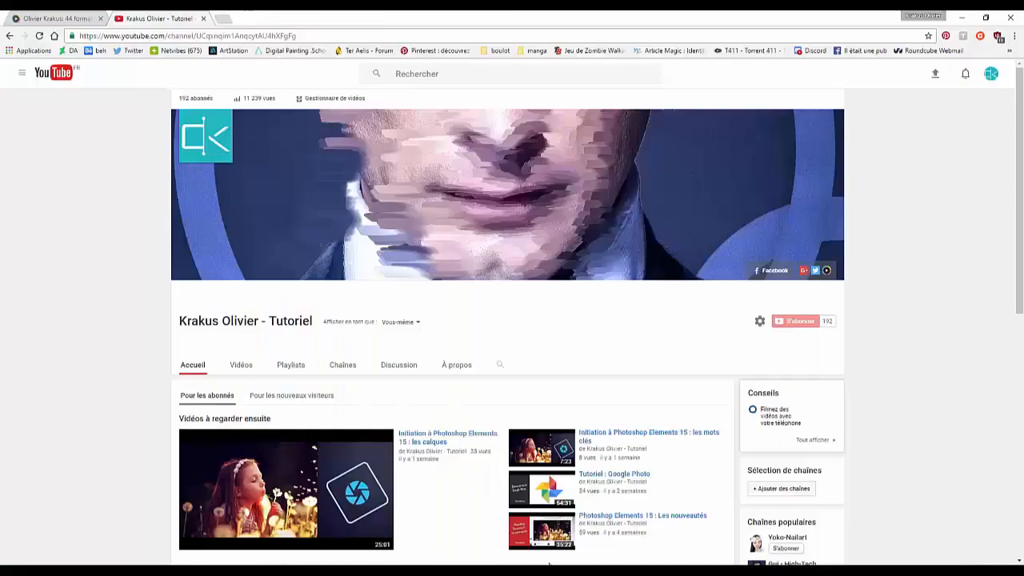
scroll(81, 322, down, 3)
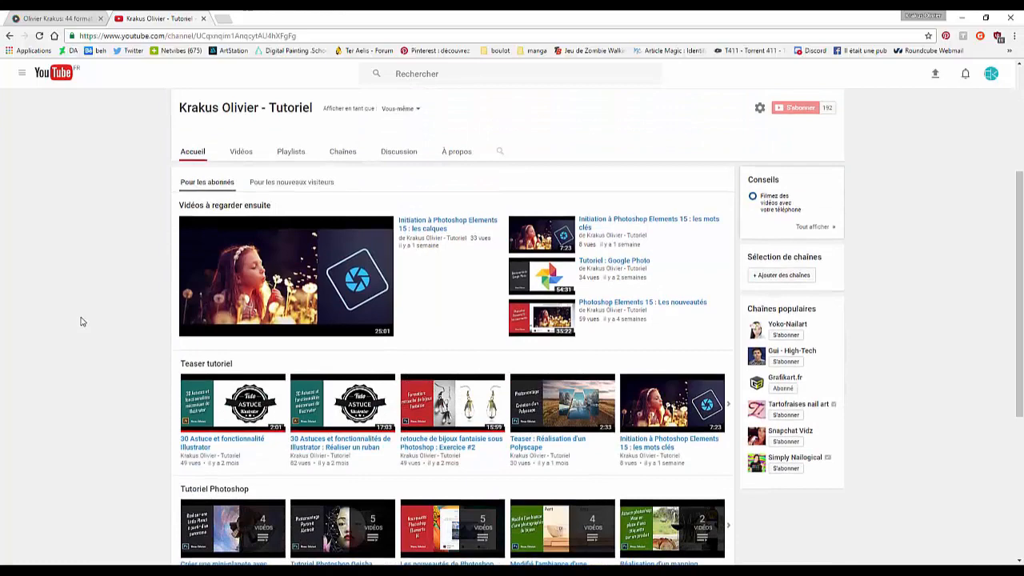
scroll(80, 321, up, 3)
scroll(102, 252, down, 1)
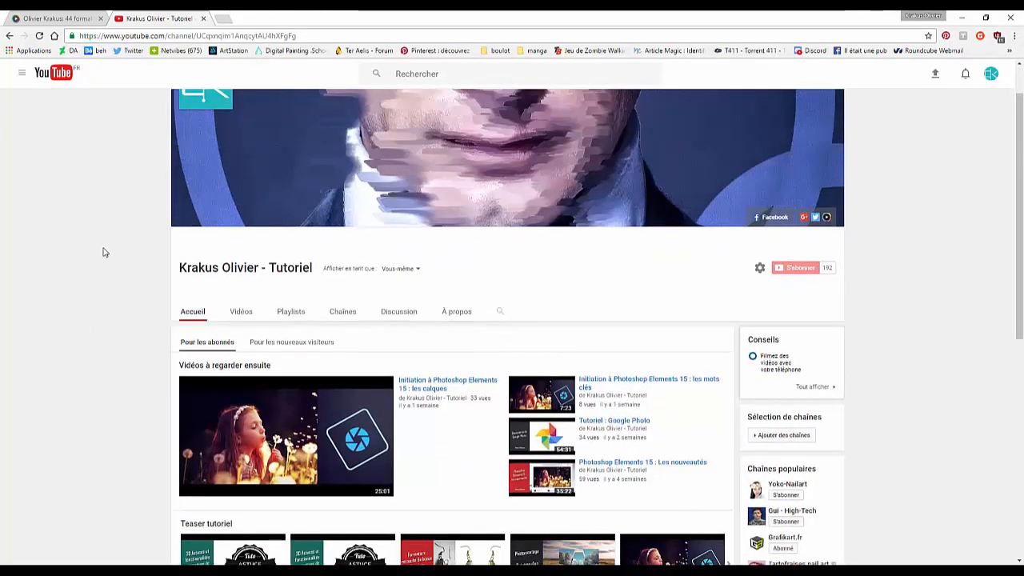
scroll(102, 252, down, 2)
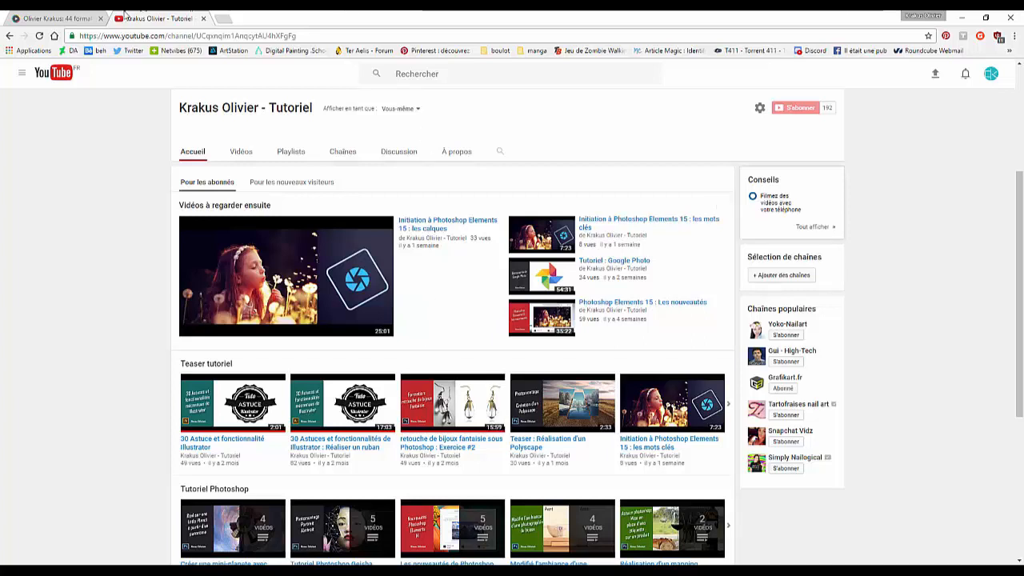
Look over the trainer's profile and course list on the tuto.com page
click(54, 16)
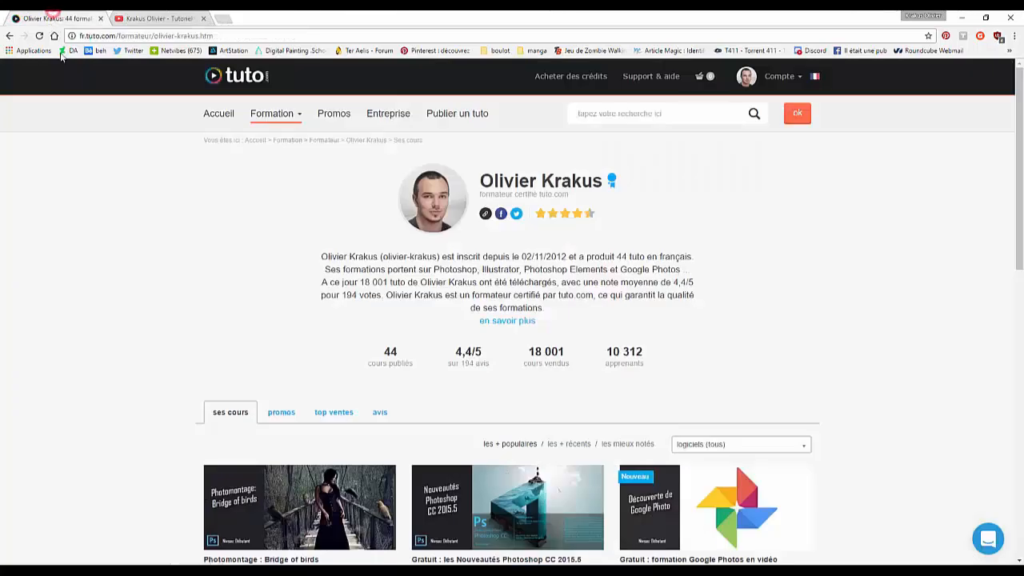
scroll(371, 346, down, 1)
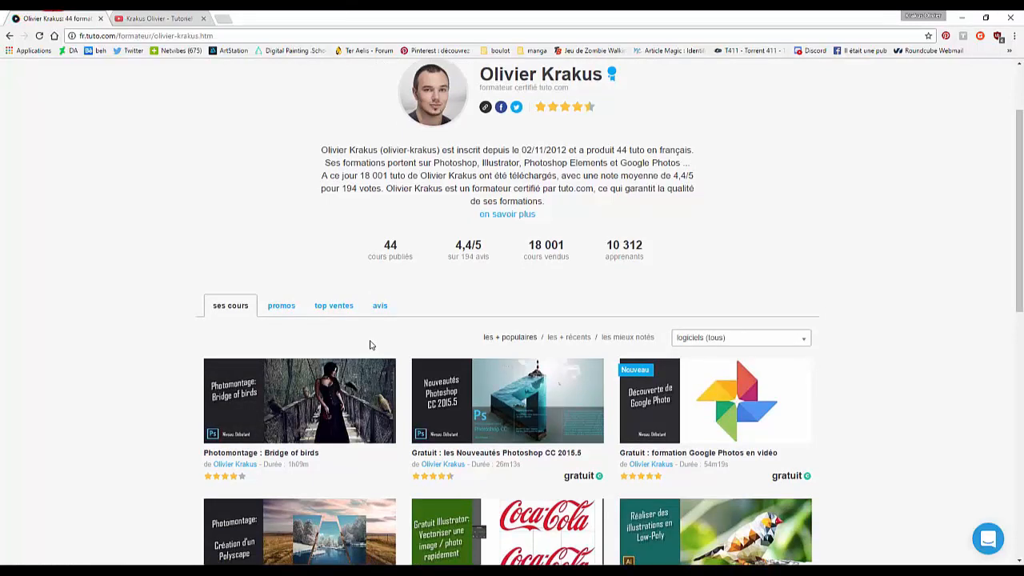
scroll(369, 345, down, 1)
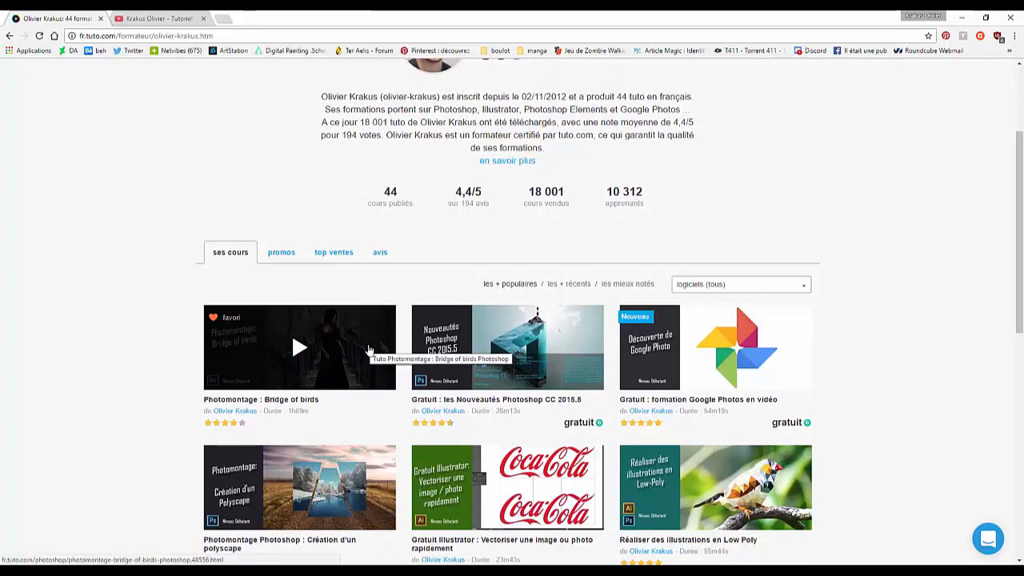
scroll(368, 340, up, 2)
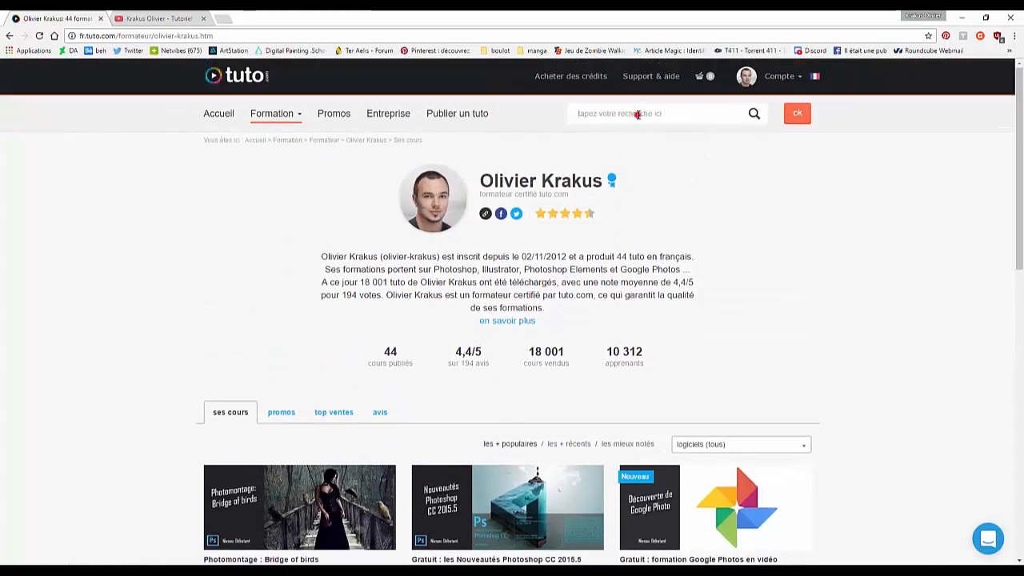
Search tuto.com for the trainer's full name
click(638, 114)
text(olivier kr)
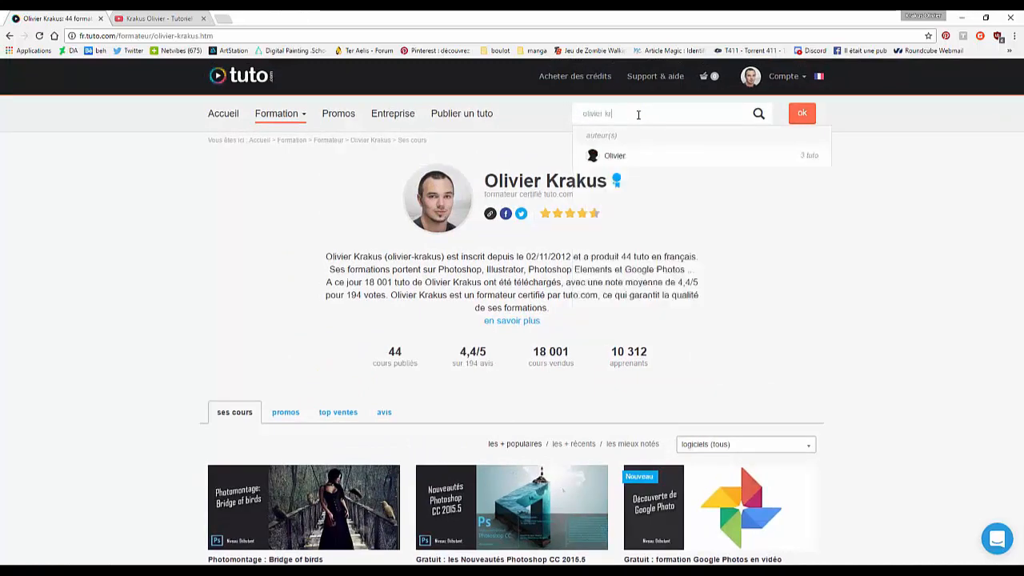
text(akus)
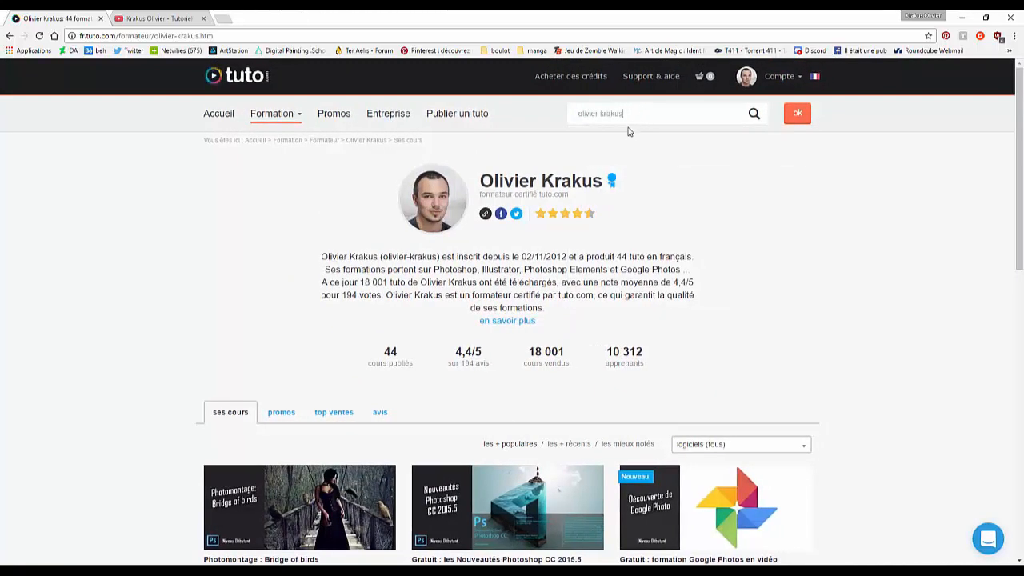
click(799, 116)
Revisit the YouTube channel page to look over its featured and teaser videos, and switch back to Photoshop
click(152, 19)
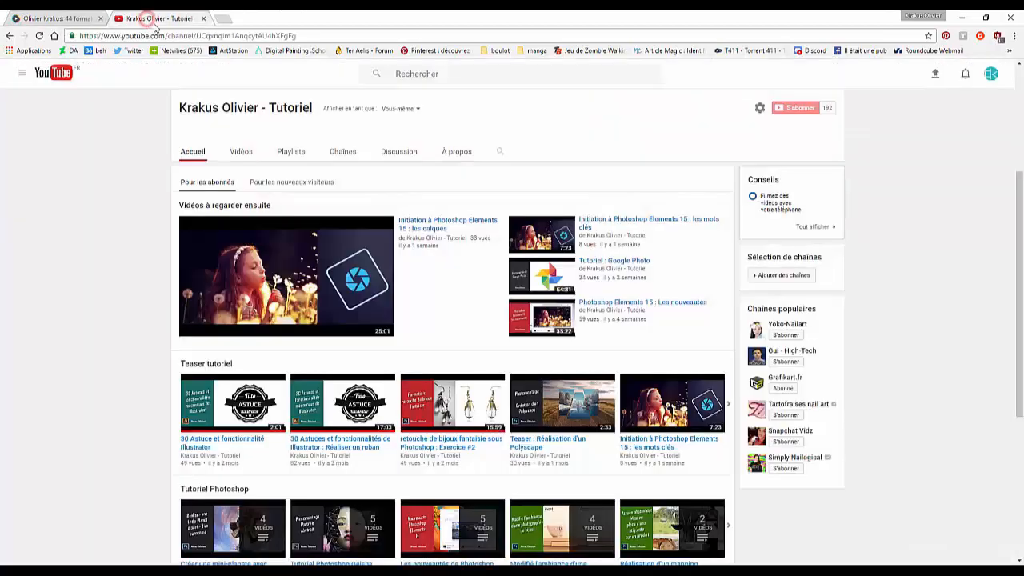
scroll(204, 346, up, 3)
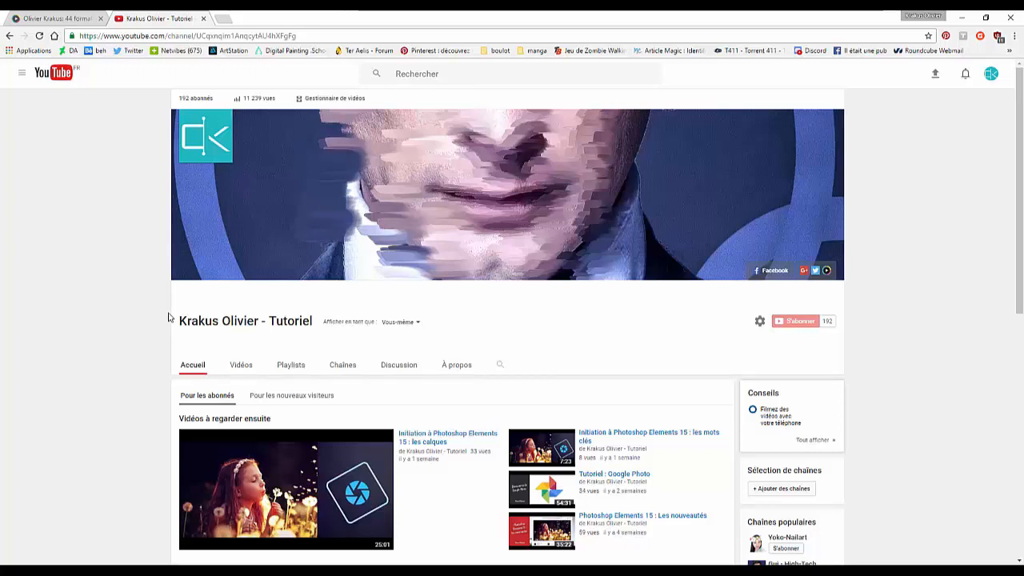
scroll(168, 318, down, 2)
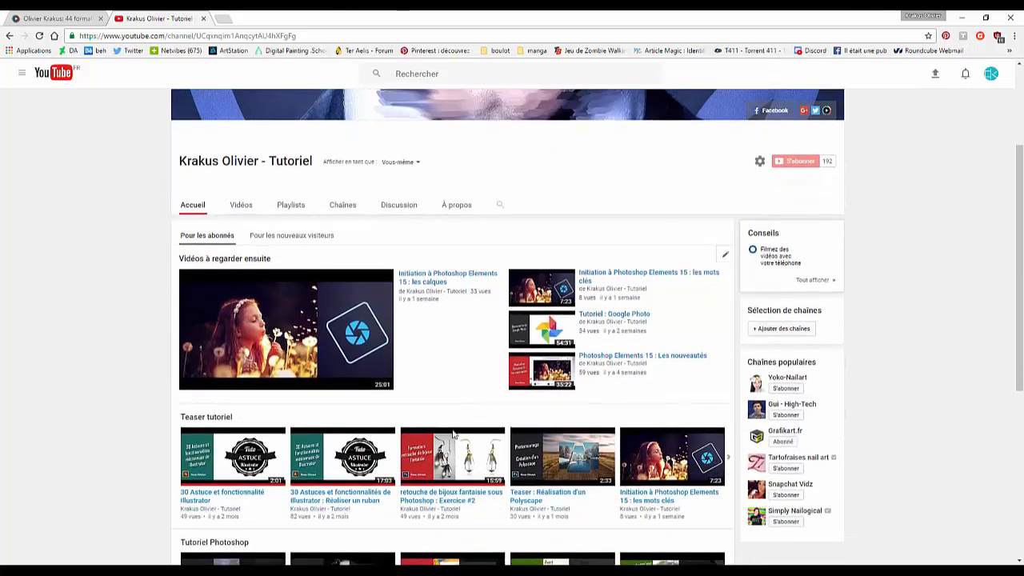
click(343, 562)
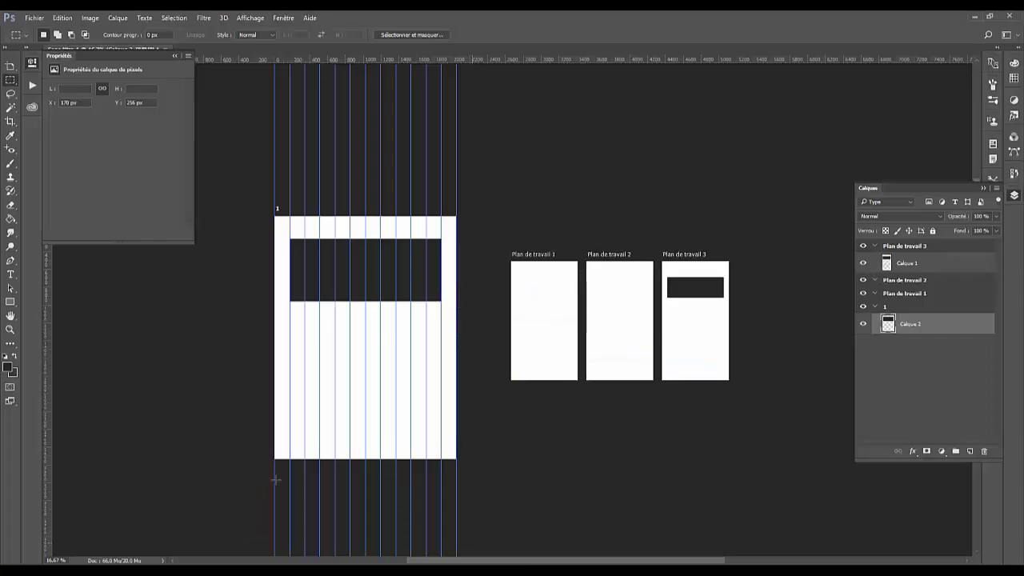